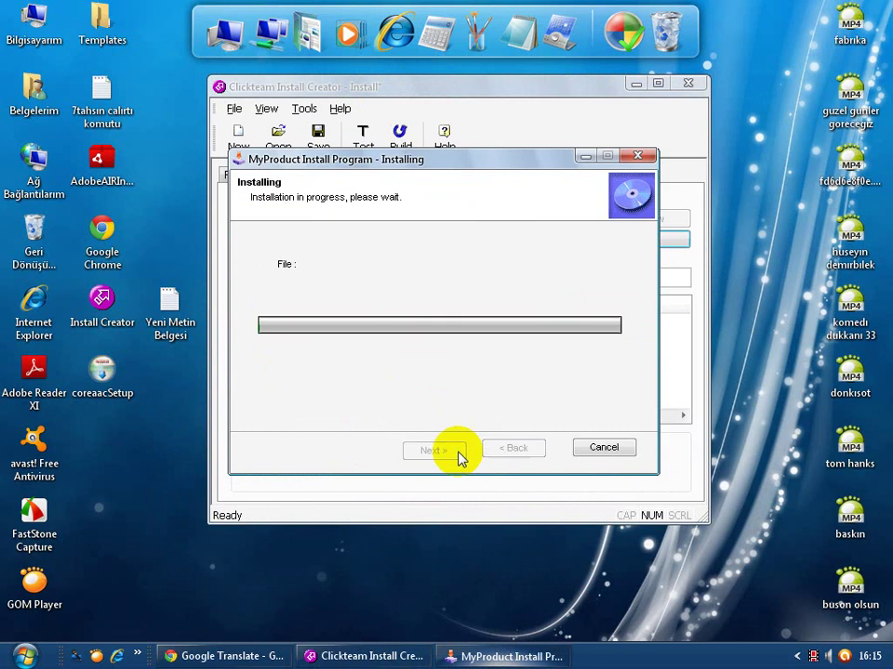
Complete the trial run of the MyProduct install wizard and exit it.
{"action": "left_click", "coordinate": [458, 451]}
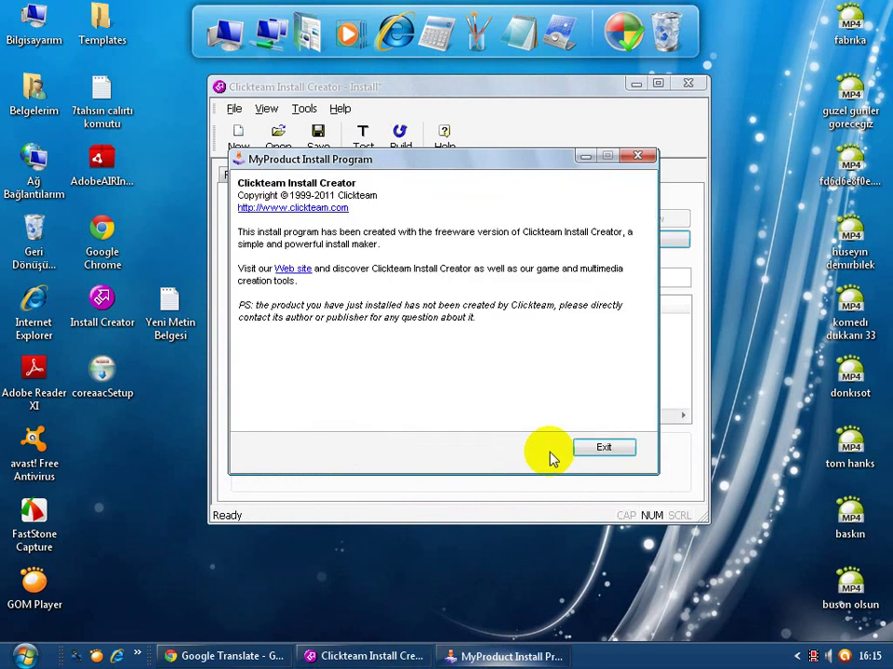
{"action": "left_click", "coordinate": [609, 450]}
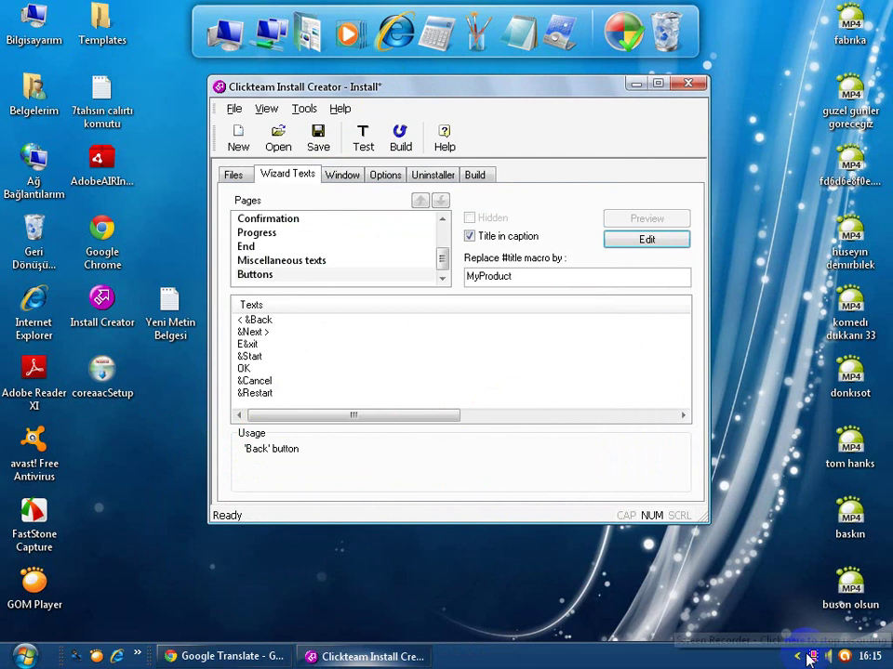
{"action": "left_click", "coordinate": [277, 148]}
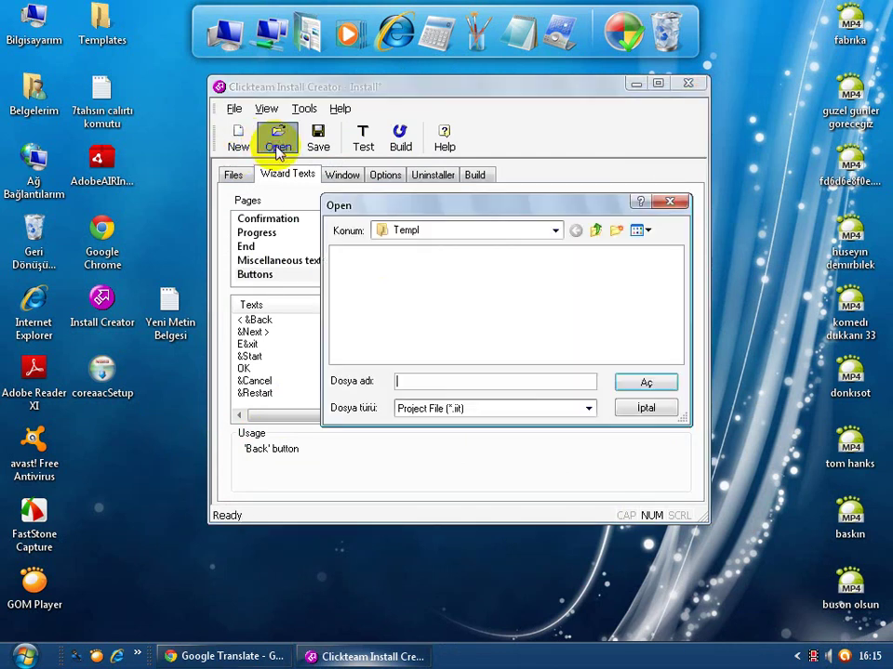
{"action": "left_click", "coordinate": [643, 462]}
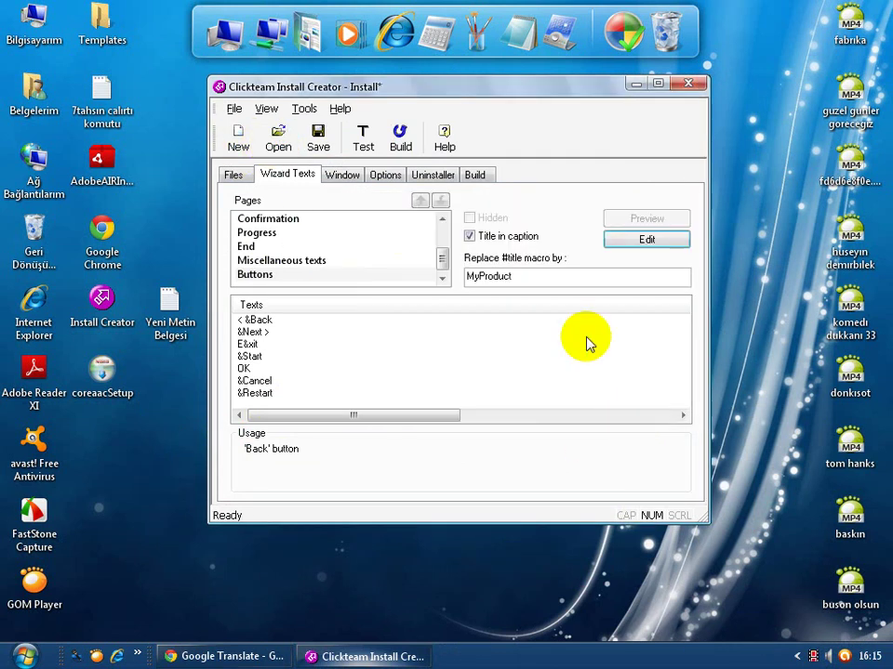
Make the installation directory read-only, enable Update entry for the .ini file, and preview the wizard's Directory page.
{"action": "left_click", "coordinate": [384, 177]}
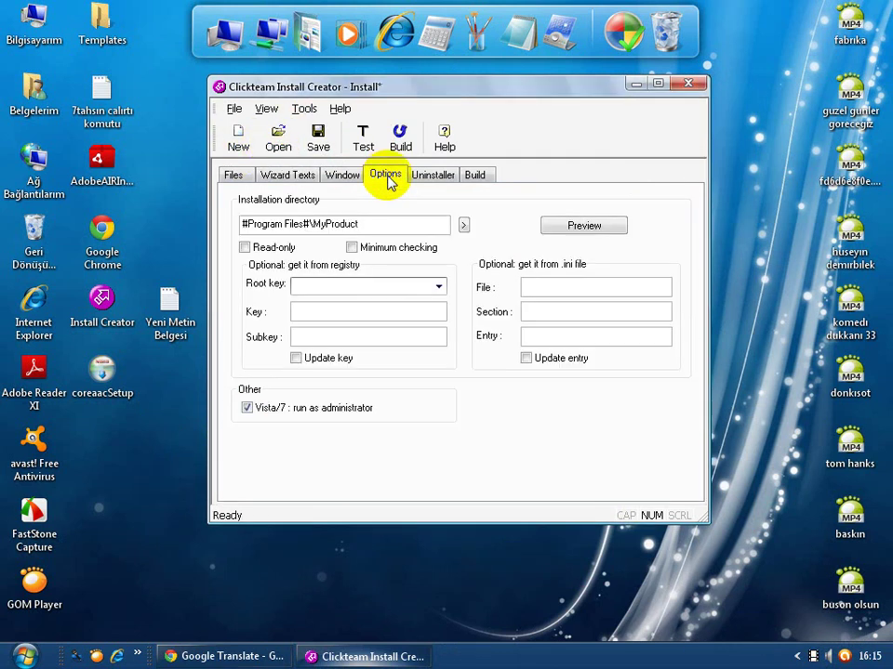
{"action": "left_click", "coordinate": [353, 249]}
{"action": "left_click", "coordinate": [277, 247]}
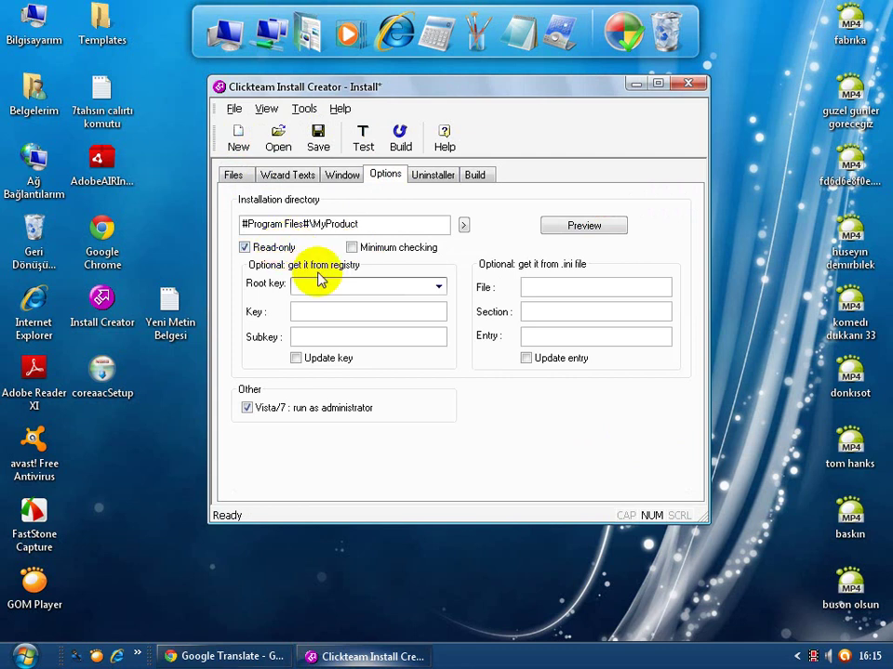
{"action": "left_click", "coordinate": [528, 359]}
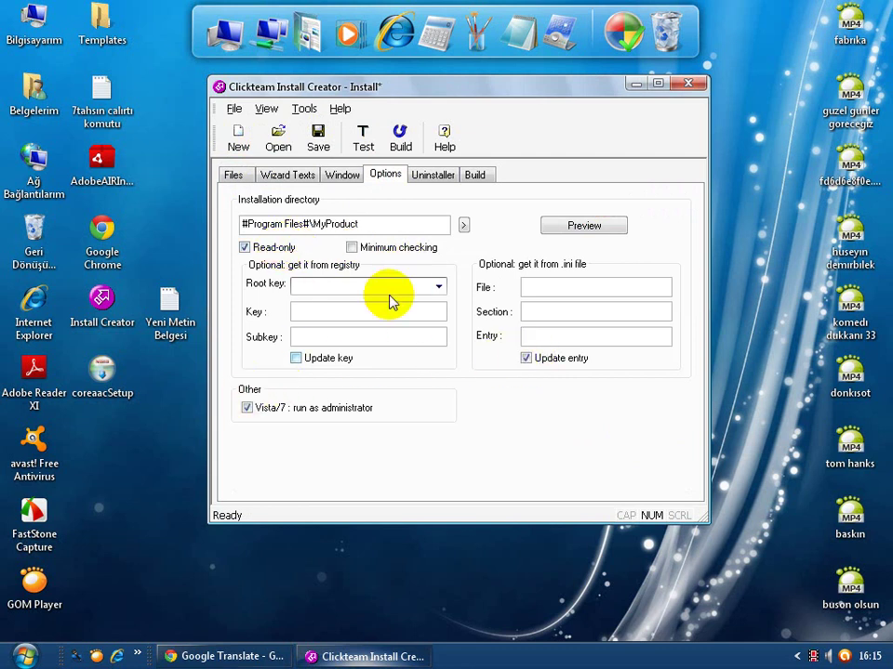
{"action": "left_click", "coordinate": [526, 240]}
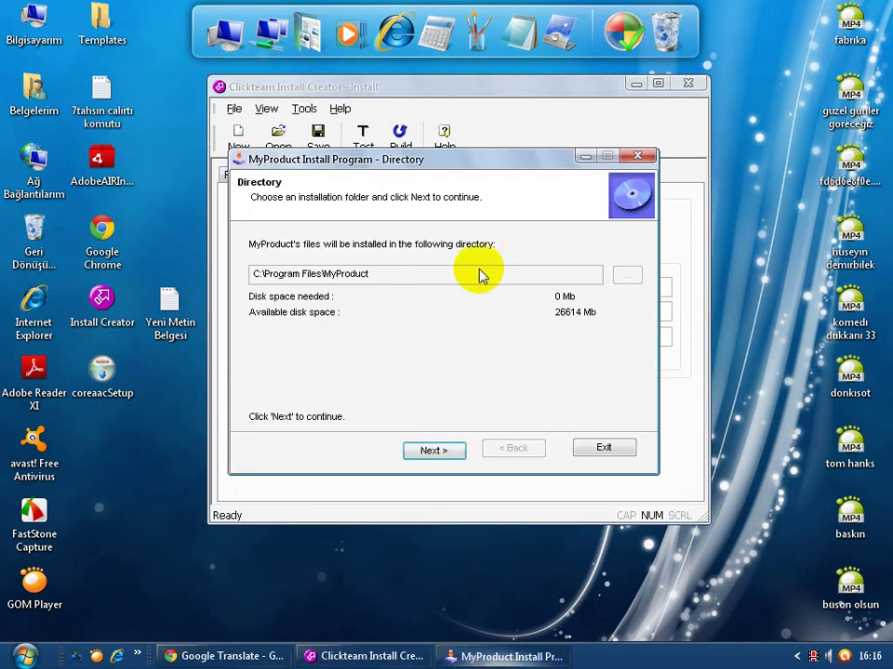
{"action": "left_click", "coordinate": [433, 448]}
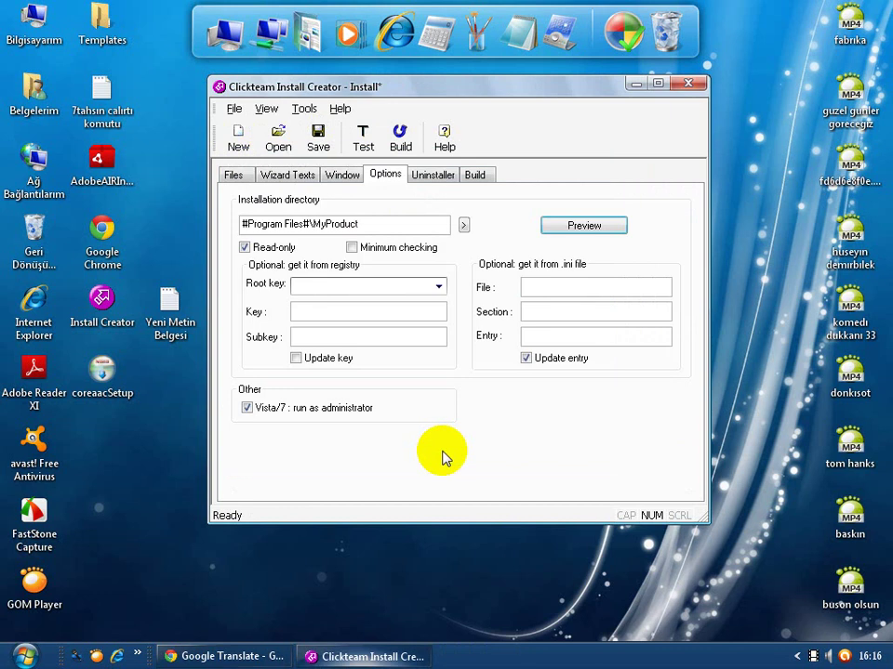
{"action": "left_click", "coordinate": [453, 177]}
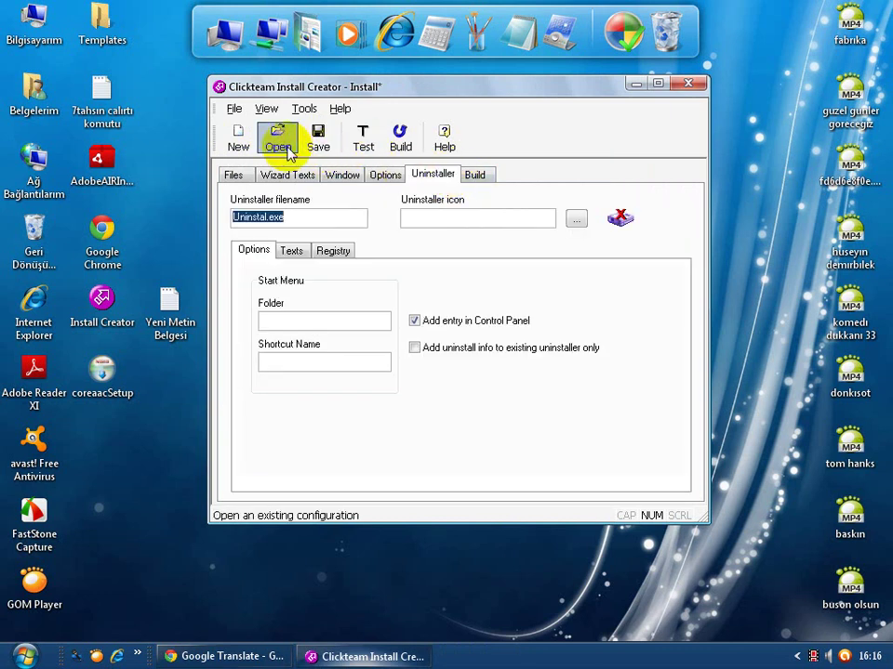
{"action": "left_click", "coordinate": [234, 175]}
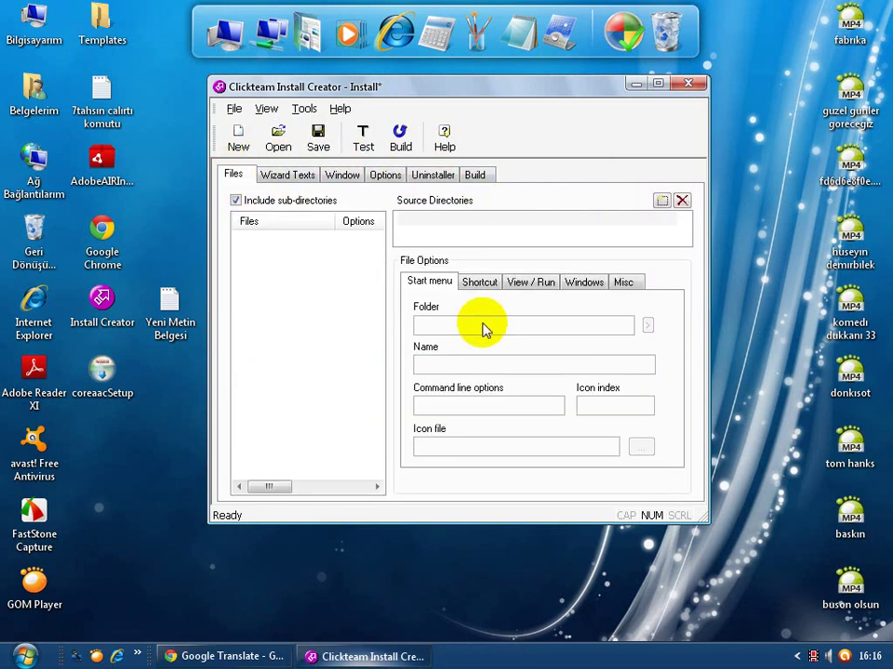
{"action": "left_click", "coordinate": [480, 282]}
{"action": "left_click", "coordinate": [595, 282]}
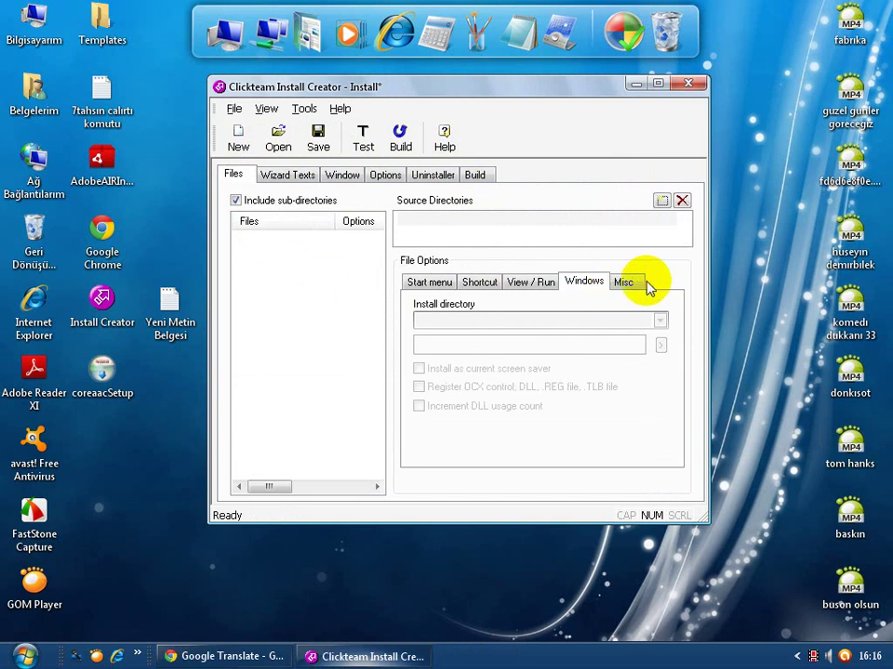
Try to open the French file from the Templ folder as a project, with all file types shown.
{"action": "left_click", "coordinate": [234, 108]}
{"action": "left_click", "coordinate": [267, 146]}
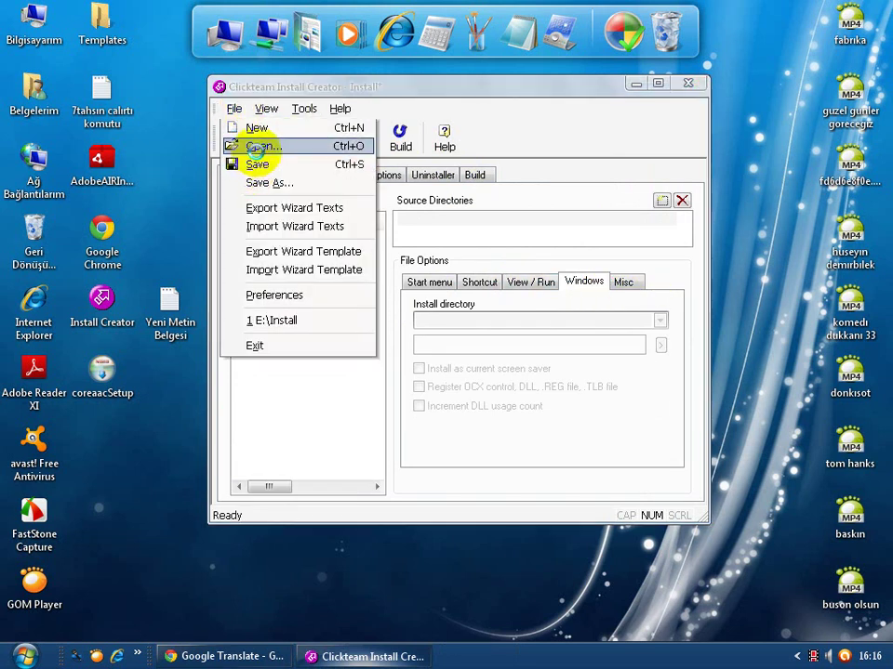
{"action": "left_click", "coordinate": [475, 413]}
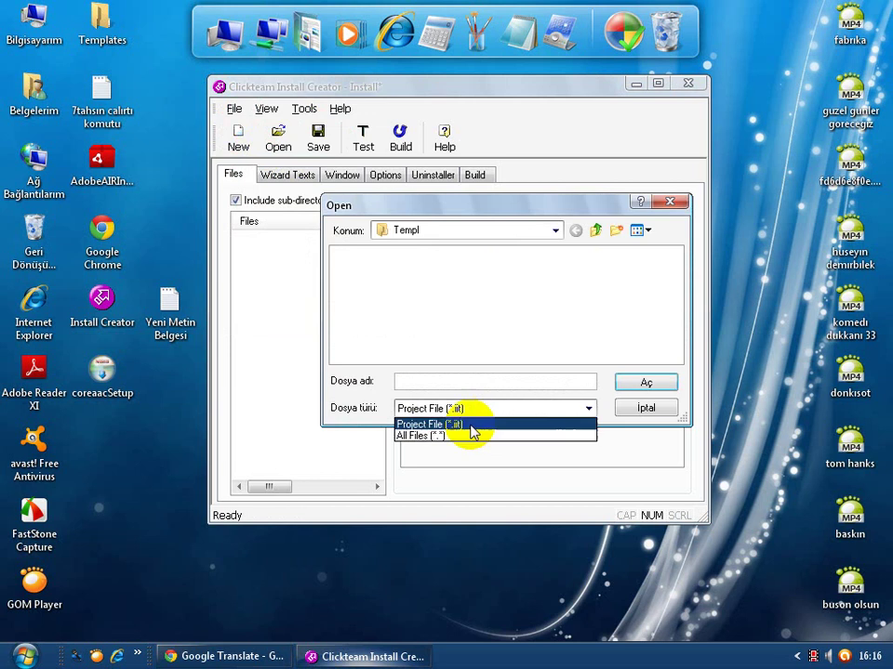
{"action": "left_click", "coordinate": [462, 433]}
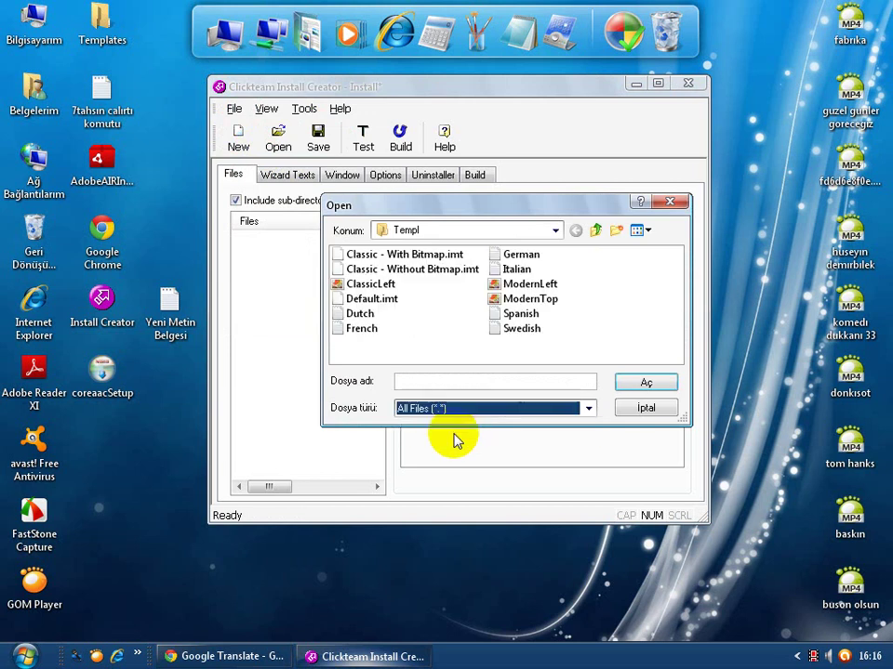
{"action": "left_click", "coordinate": [356, 328]}
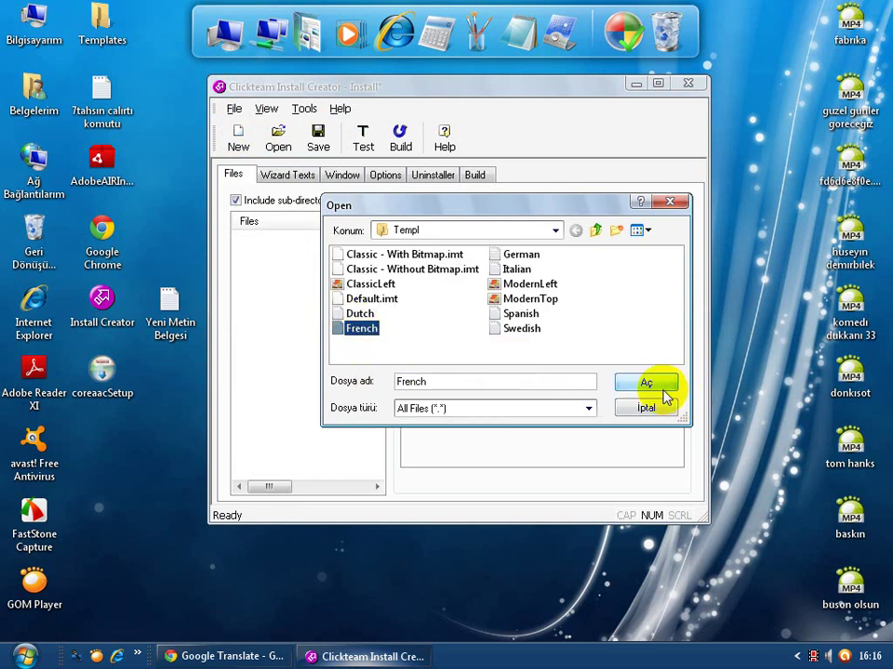
{"action": "left_click", "coordinate": [646, 384]}
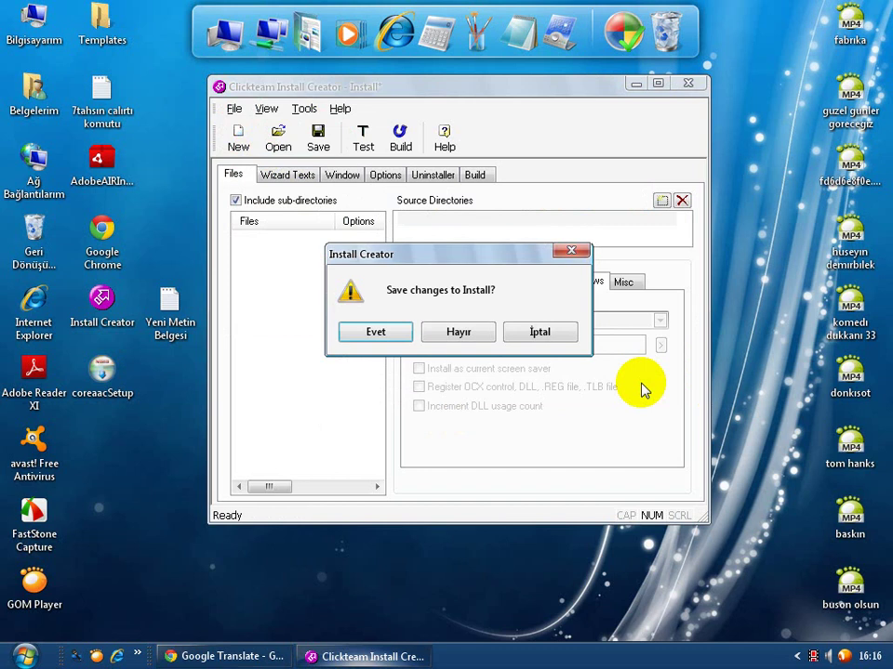
Save the current project changes as the project file Install in the Belgelerim folder.
{"action": "left_click", "coordinate": [375, 334]}
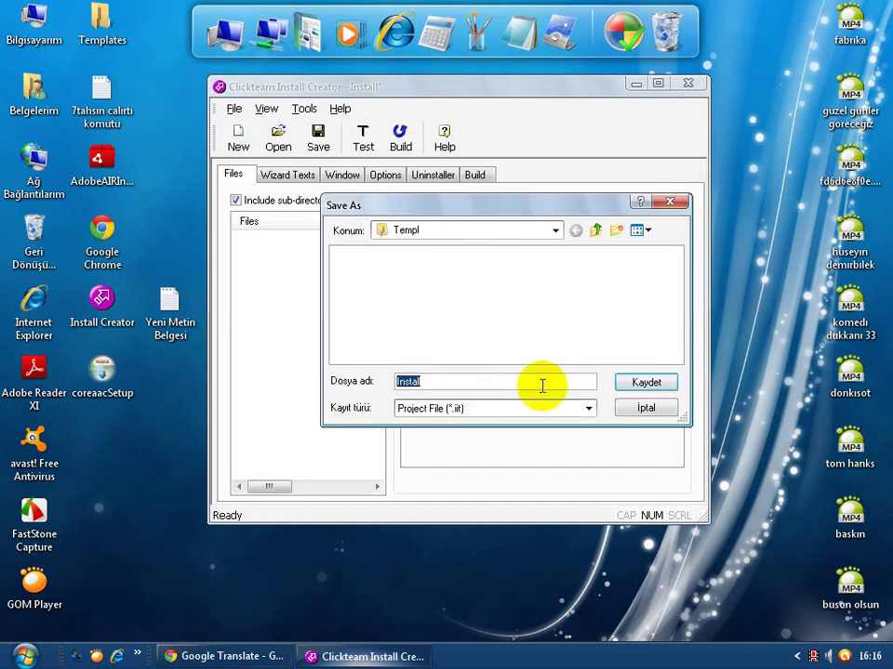
{"action": "left_click", "coordinate": [596, 231]}
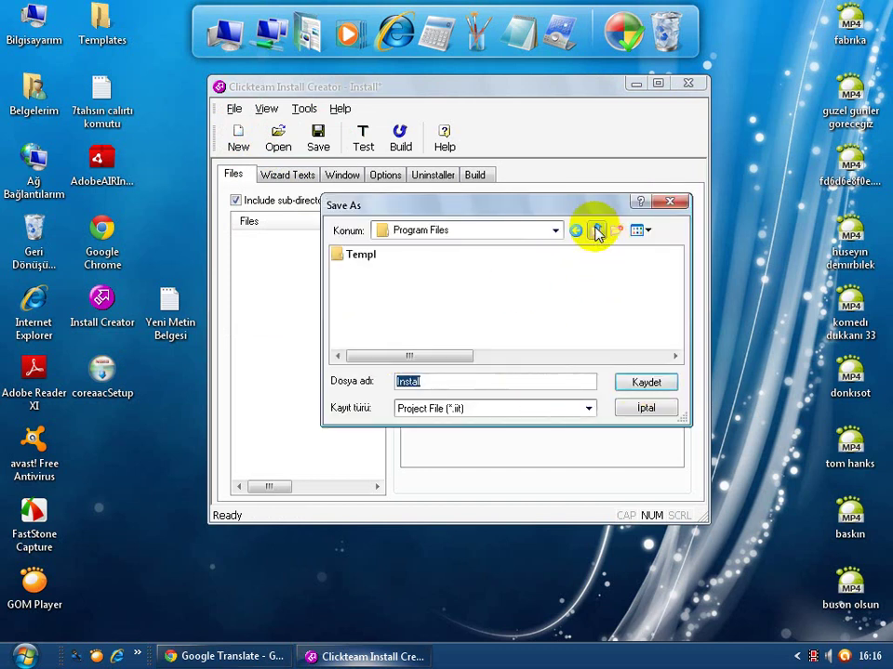
{"action": "left_click", "coordinate": [597, 231]}
{"action": "left_click", "coordinate": [597, 231]}
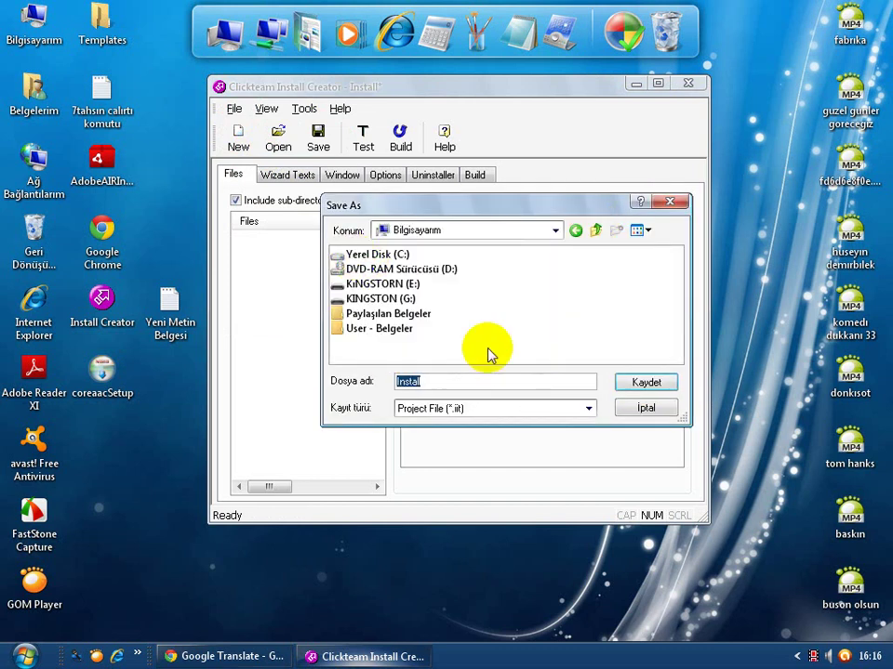
{"action": "left_click", "coordinate": [575, 231]}
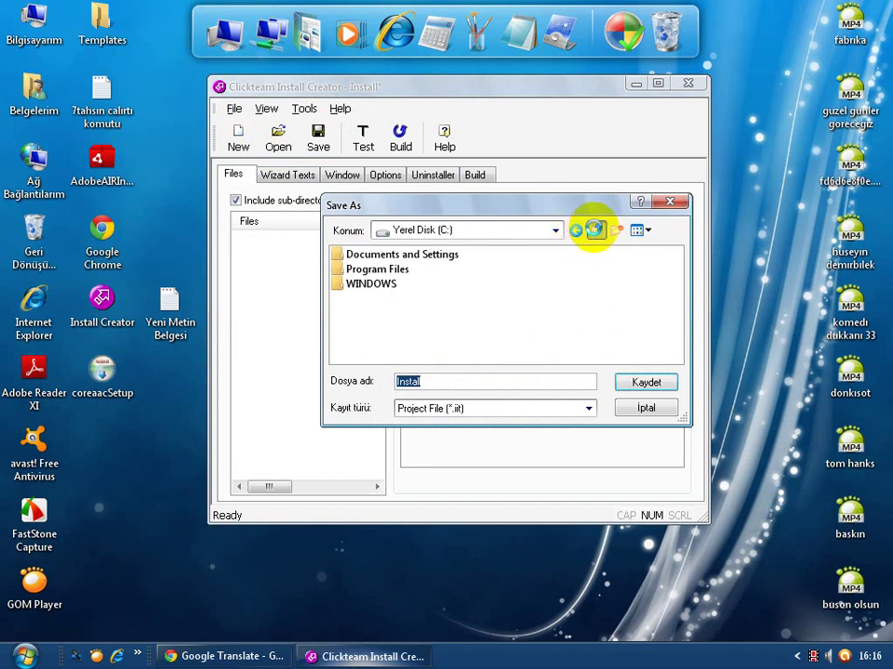
{"action": "left_click", "coordinate": [595, 231]}
{"action": "left_click", "coordinate": [595, 231]}
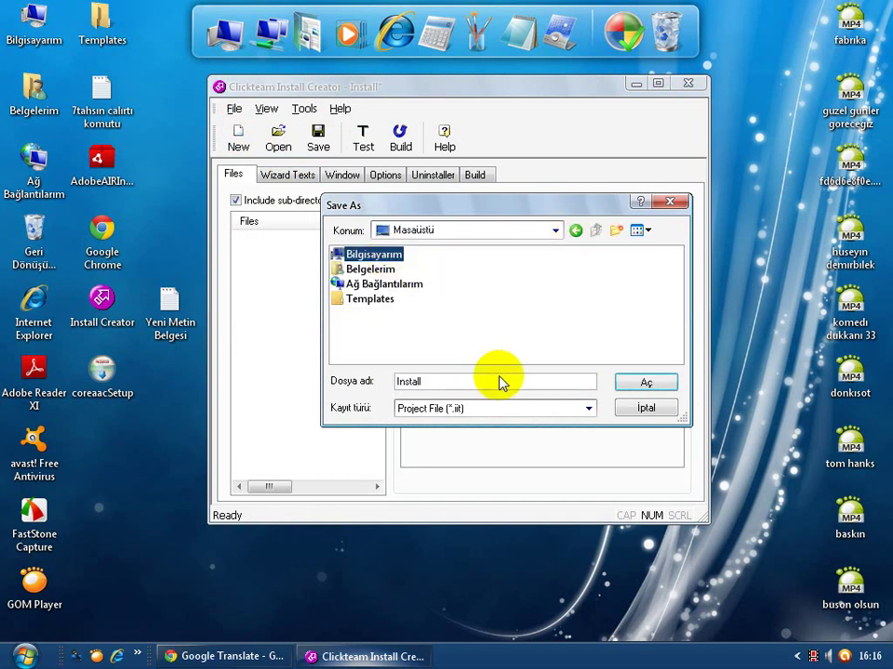
{"action": "left_click", "coordinate": [637, 382]}
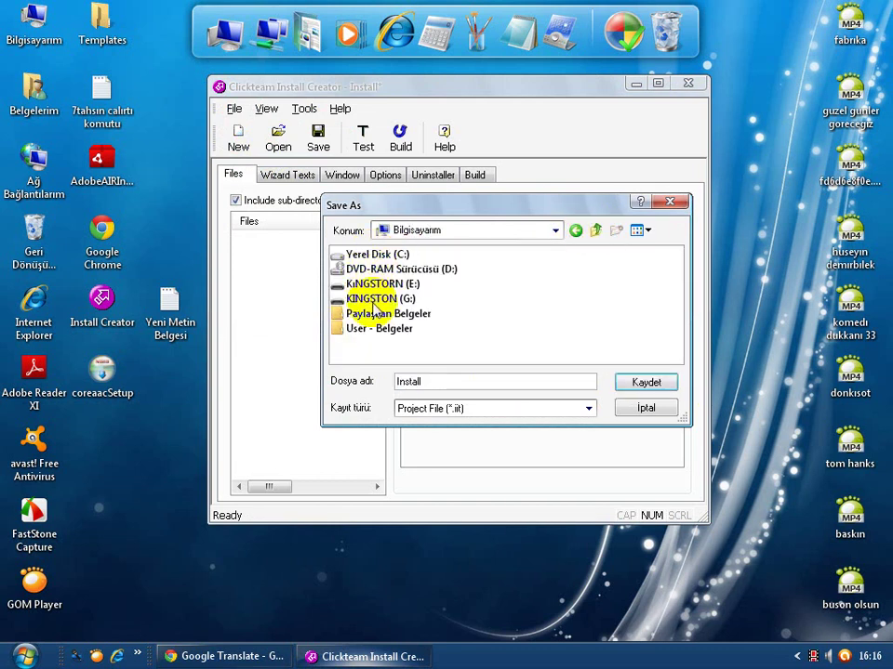
{"action": "left_click", "coordinate": [636, 382]}
{"action": "left_click", "coordinate": [506, 342]}
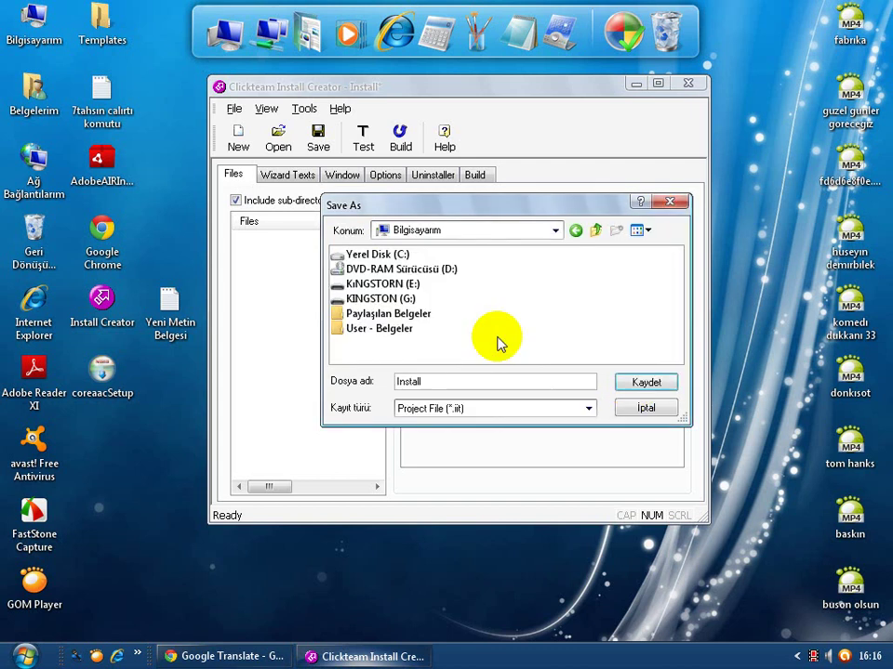
{"action": "left_click", "coordinate": [354, 330]}
{"action": "left_click", "coordinate": [516, 383]}
{"action": "left_click", "coordinate": [631, 387]}
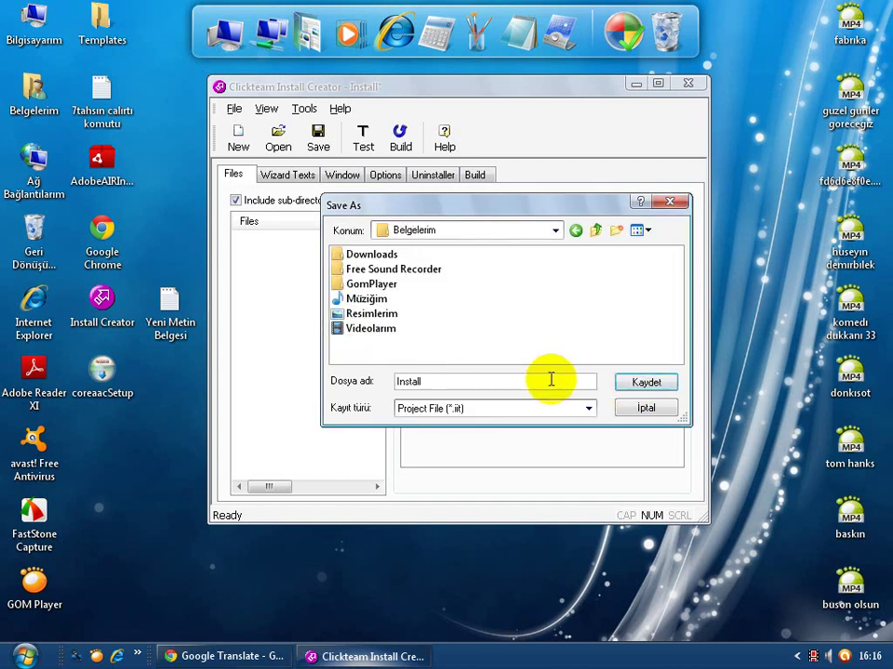
{"action": "left_click", "coordinate": [639, 383]}
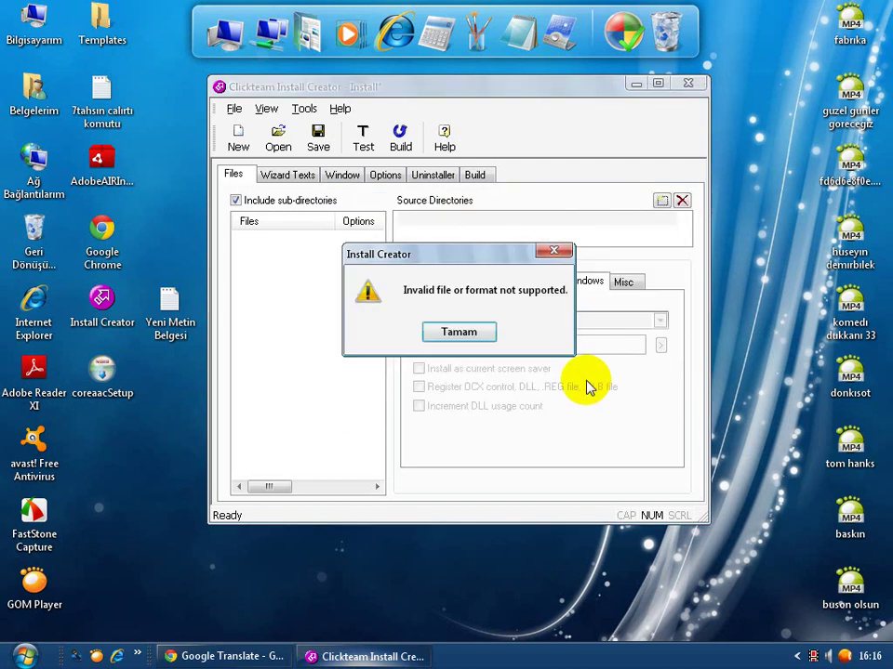
{"action": "left_click", "coordinate": [454, 329]}
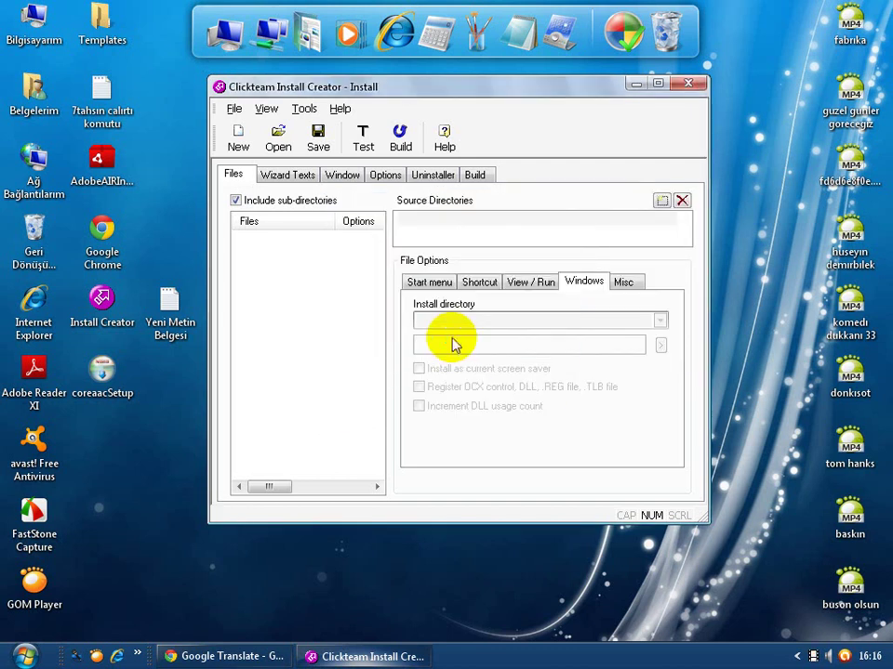
Set the installation directory to read-only with minimum checking and preview the wizard's Directory page.
{"action": "left_click", "coordinate": [384, 177]}
{"action": "left_click", "coordinate": [263, 249]}
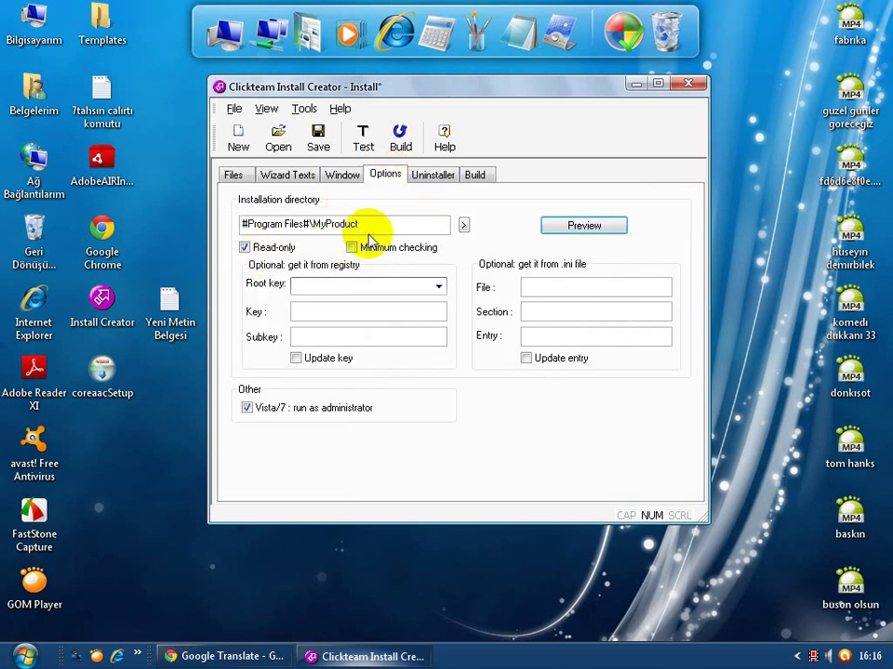
{"action": "left_click", "coordinate": [568, 226]}
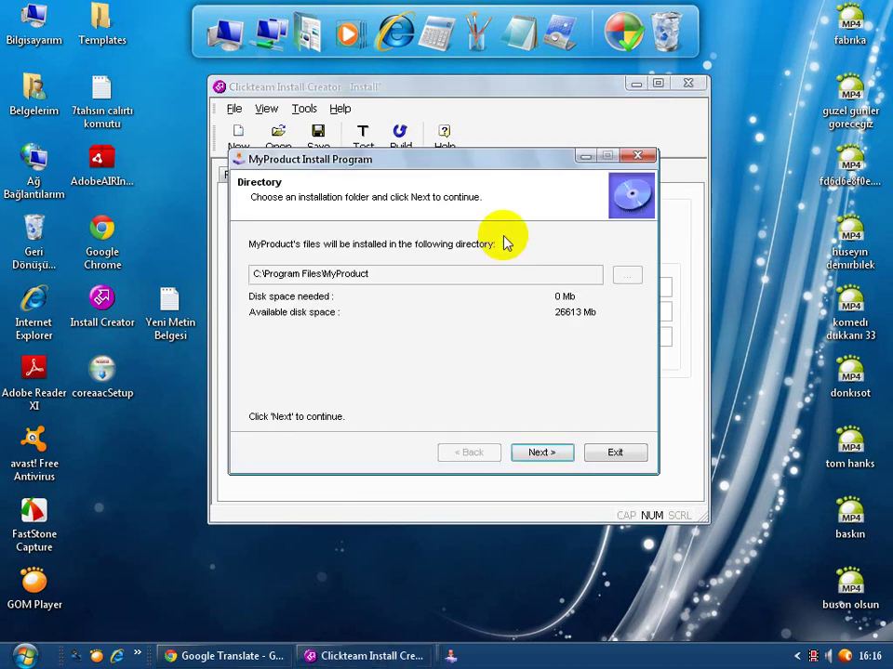
{"action": "left_click", "coordinate": [555, 456]}
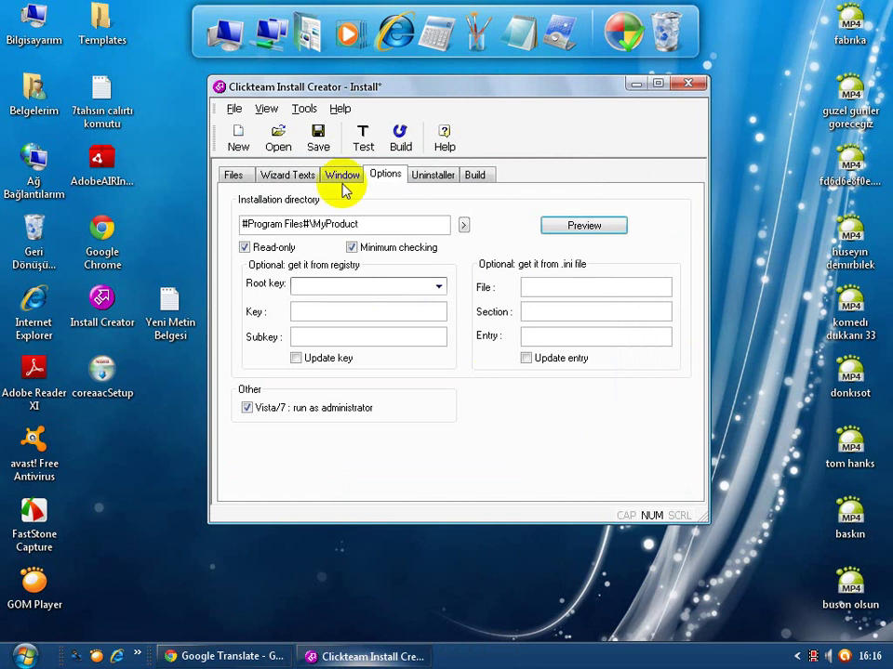
Test the install wizard through to the end, agreeing to create the C:\Program Files\MyProduct directory.
{"action": "left_click", "coordinate": [431, 176]}
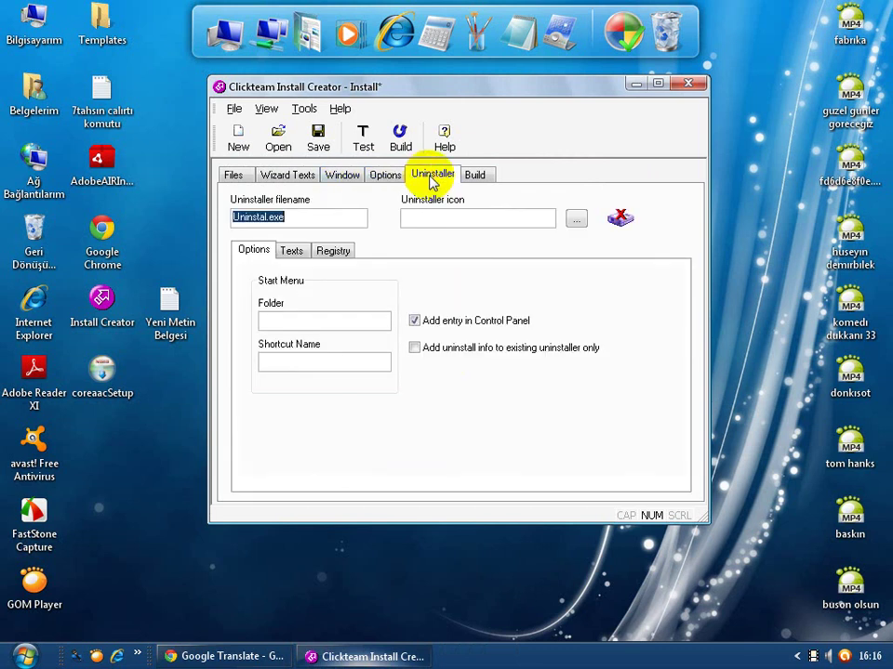
{"action": "left_click", "coordinate": [481, 177]}
{"action": "left_click", "coordinate": [367, 139]}
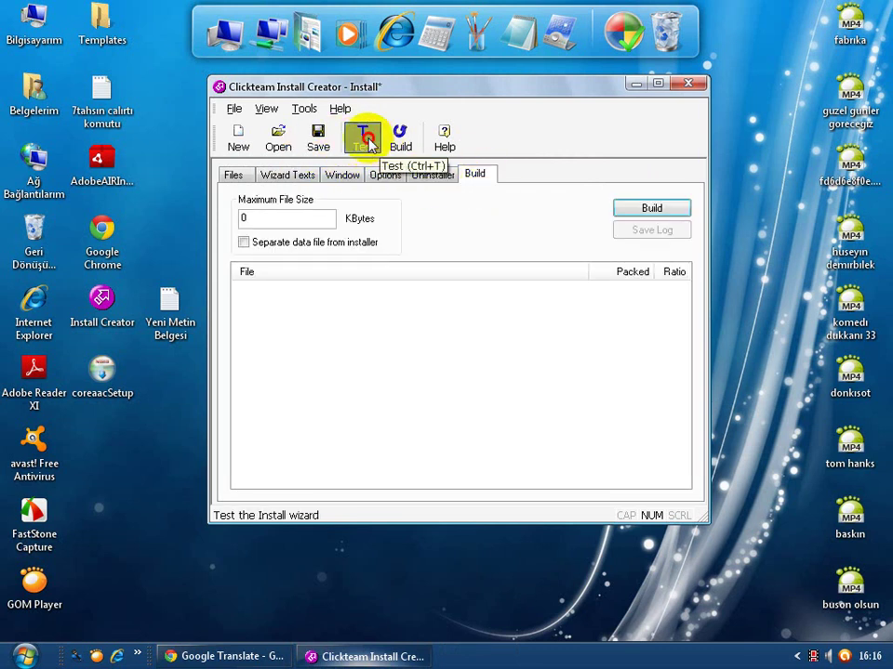
{"action": "left_click", "coordinate": [547, 454]}
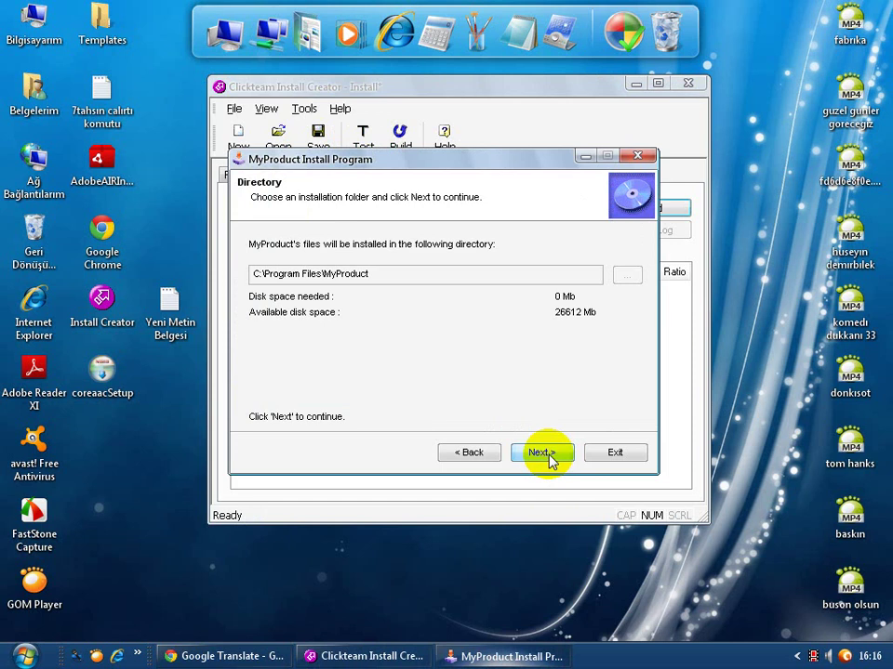
{"action": "left_click", "coordinate": [547, 455]}
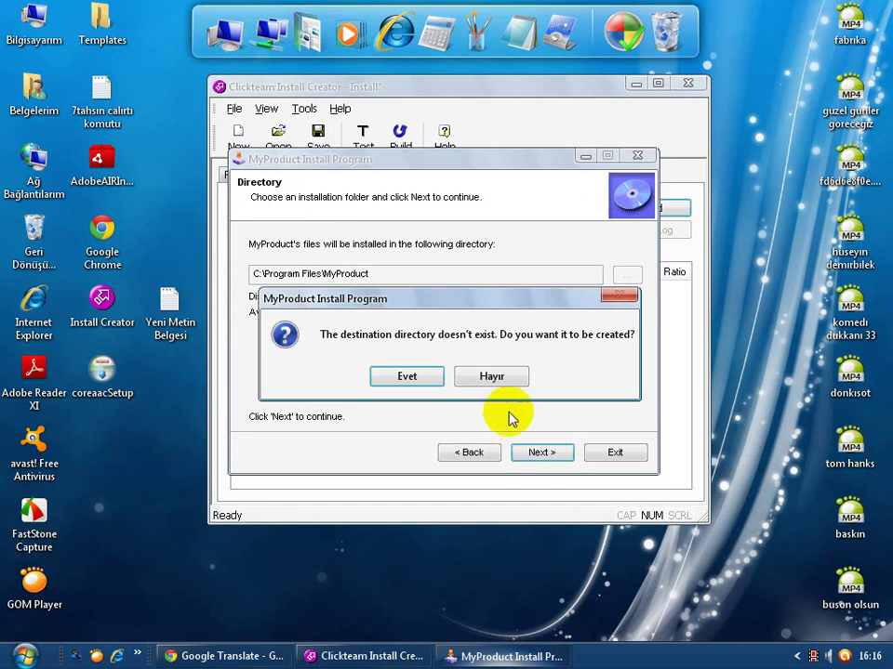
{"action": "left_click", "coordinate": [490, 382]}
{"action": "left_click", "coordinate": [537, 452]}
{"action": "left_click", "coordinate": [406, 375]}
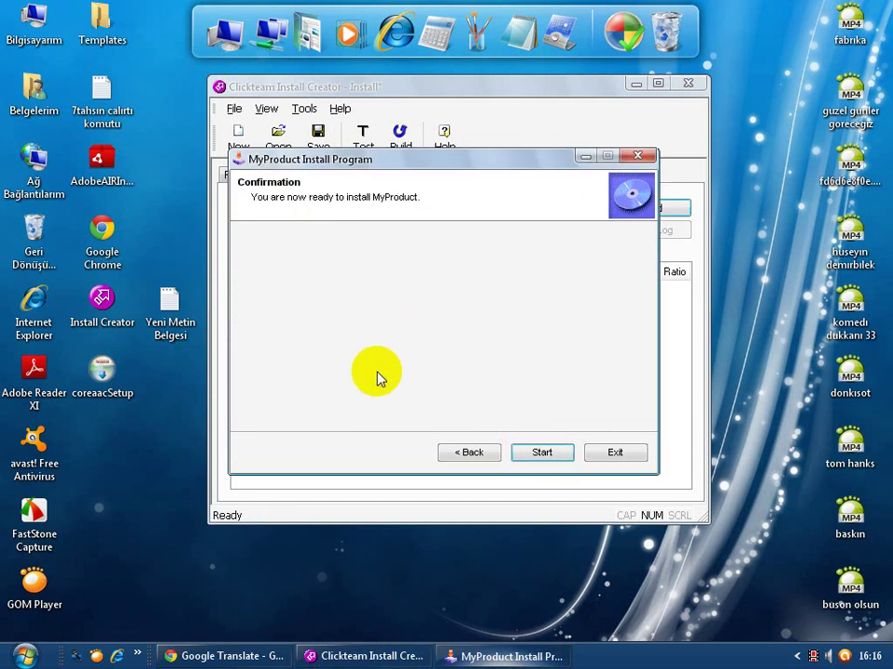
{"action": "left_click", "coordinate": [535, 456]}
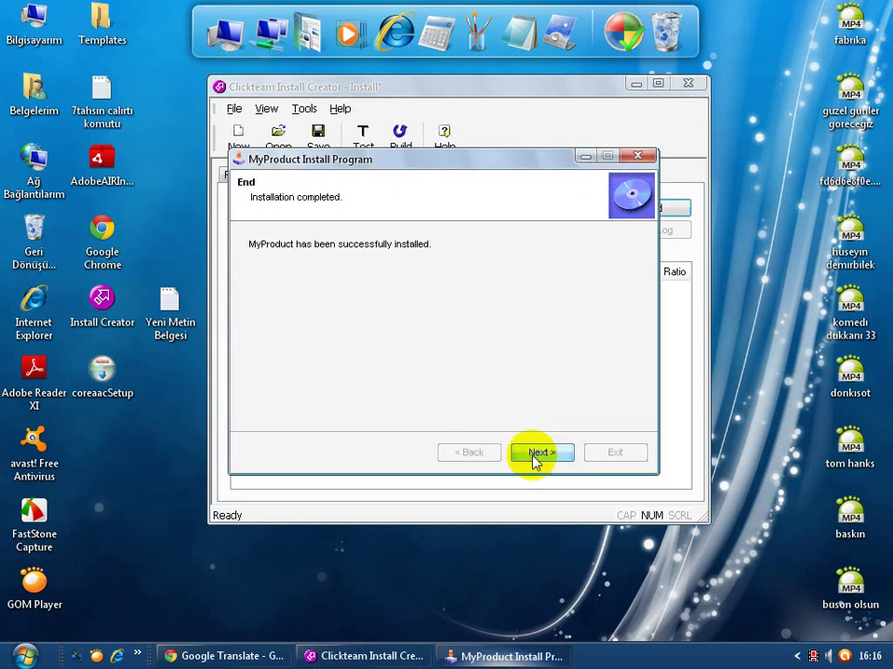
{"action": "left_click", "coordinate": [535, 455]}
{"action": "left_click", "coordinate": [603, 455]}
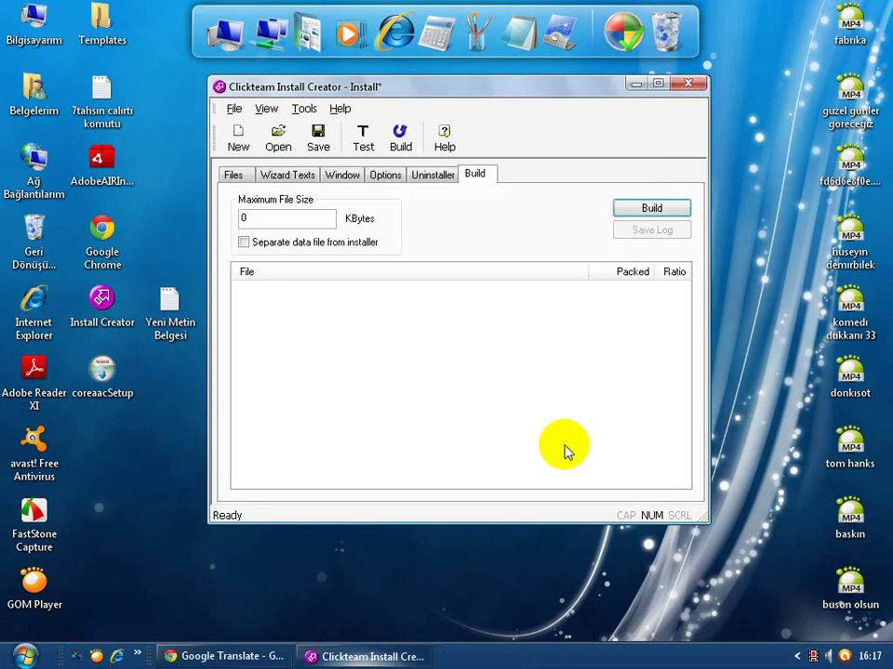
Hide the standard toolbar and show it again.
{"action": "left_click", "coordinate": [266, 109]}
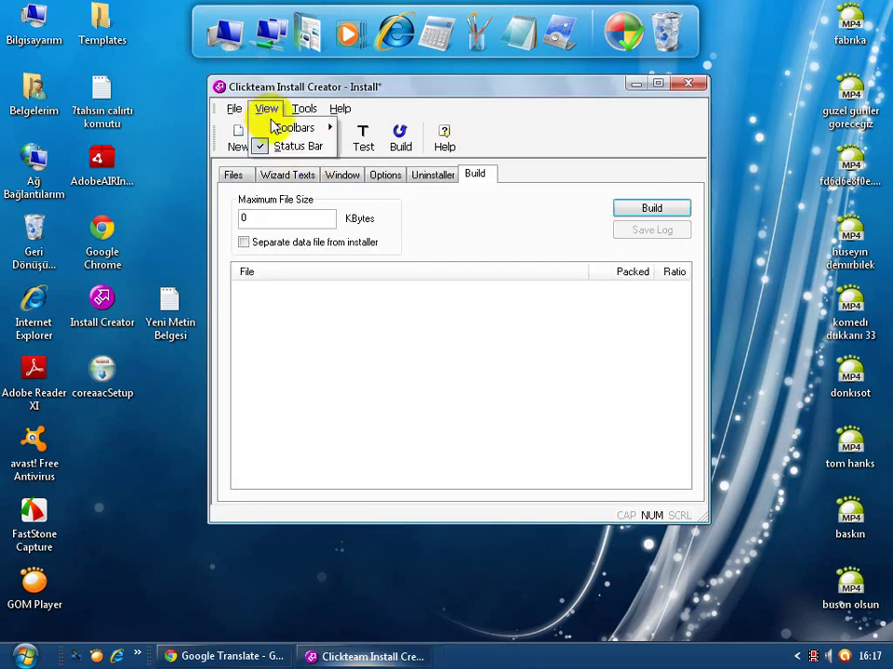
{"action": "mouse_move", "coordinate": [326, 128]}
{"action": "left_click", "coordinate": [378, 128]}
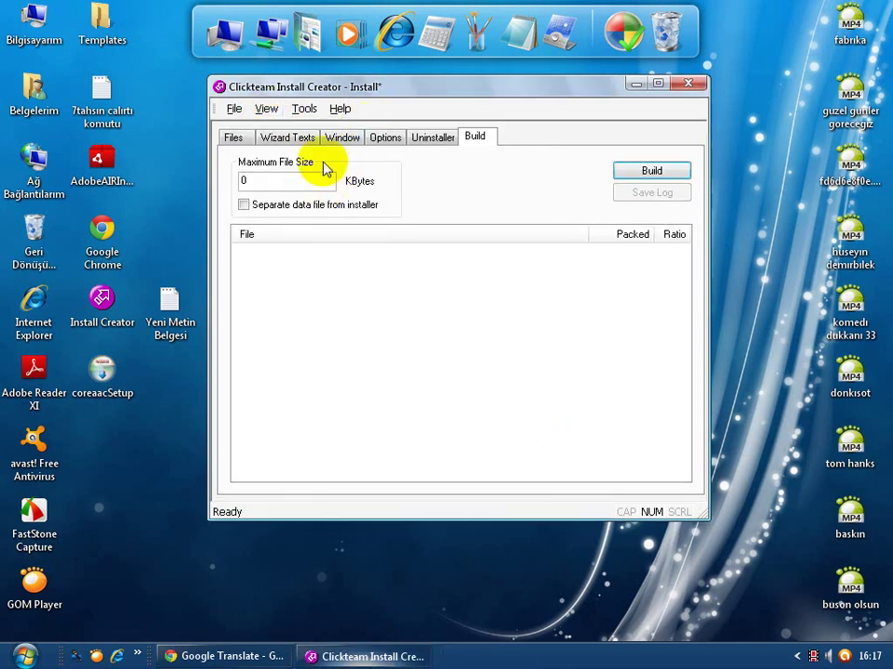
{"action": "left_click", "coordinate": [339, 109]}
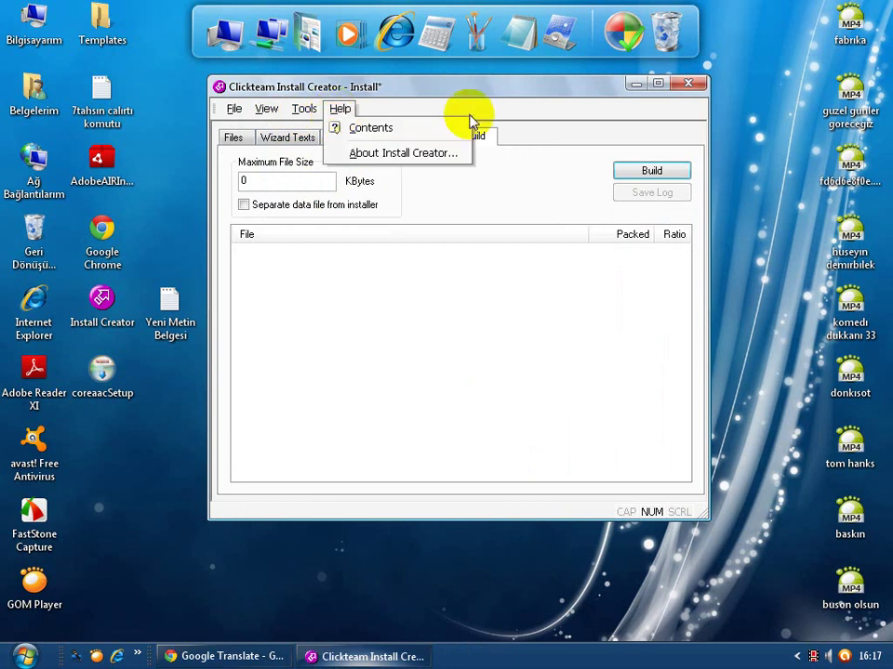
{"action": "left_click", "coordinate": [340, 109]}
{"action": "left_click", "coordinate": [266, 108]}
{"action": "mouse_move", "coordinate": [263, 128]}
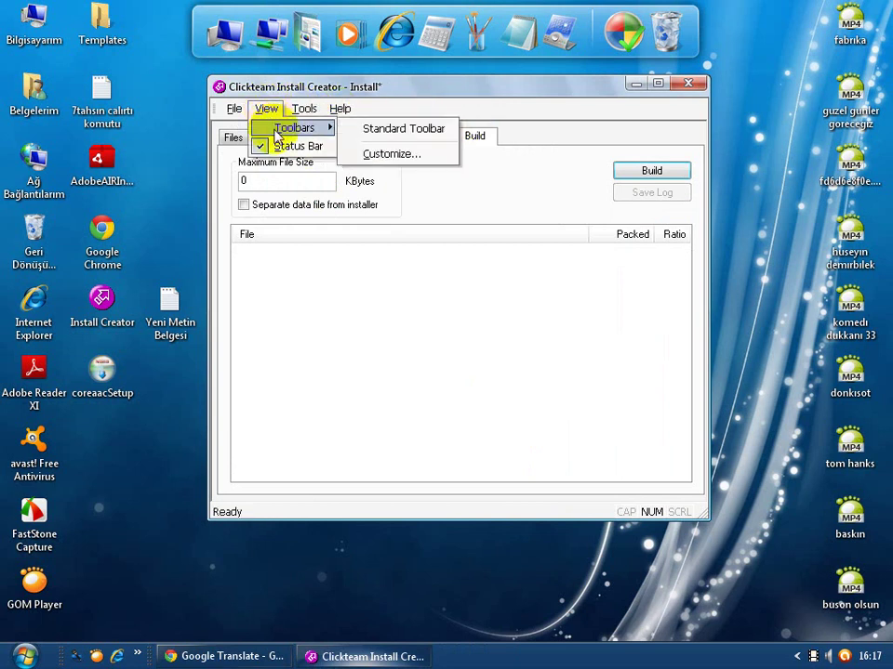
{"action": "left_click", "coordinate": [358, 130]}
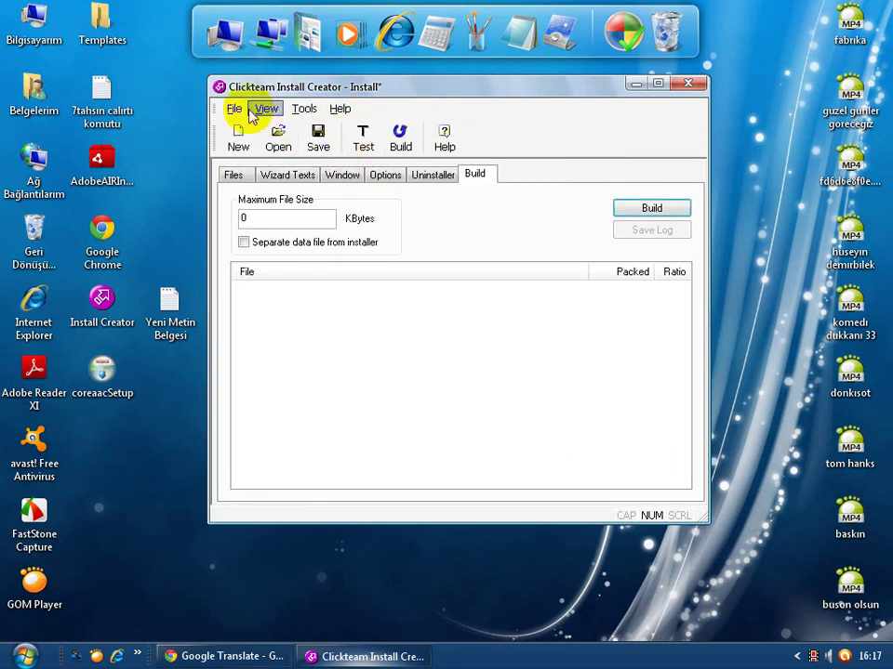
Try to start a new project, saving the changes over the Install project file in the Belgelerim folder.
{"action": "left_click", "coordinate": [238, 135]}
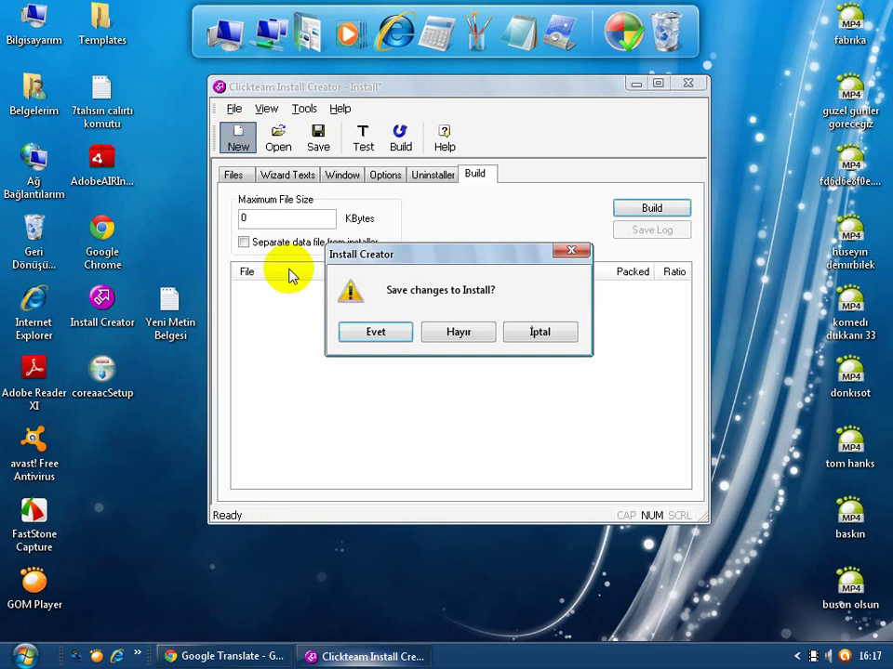
{"action": "left_click", "coordinate": [371, 333]}
{"action": "left_click", "coordinate": [478, 253]}
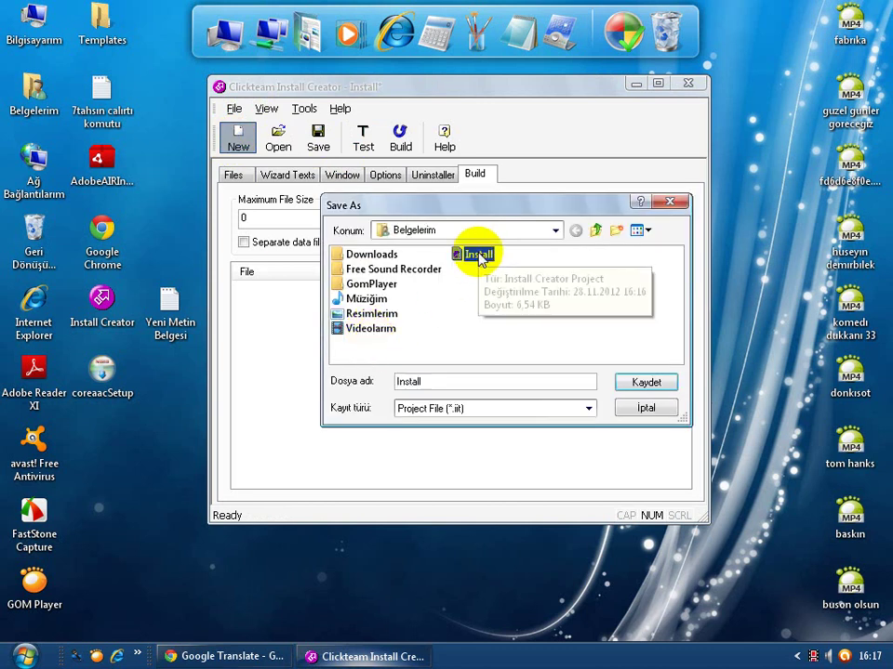
{"action": "key", "text": "Return"}
{"action": "left_click", "coordinate": [478, 343]}
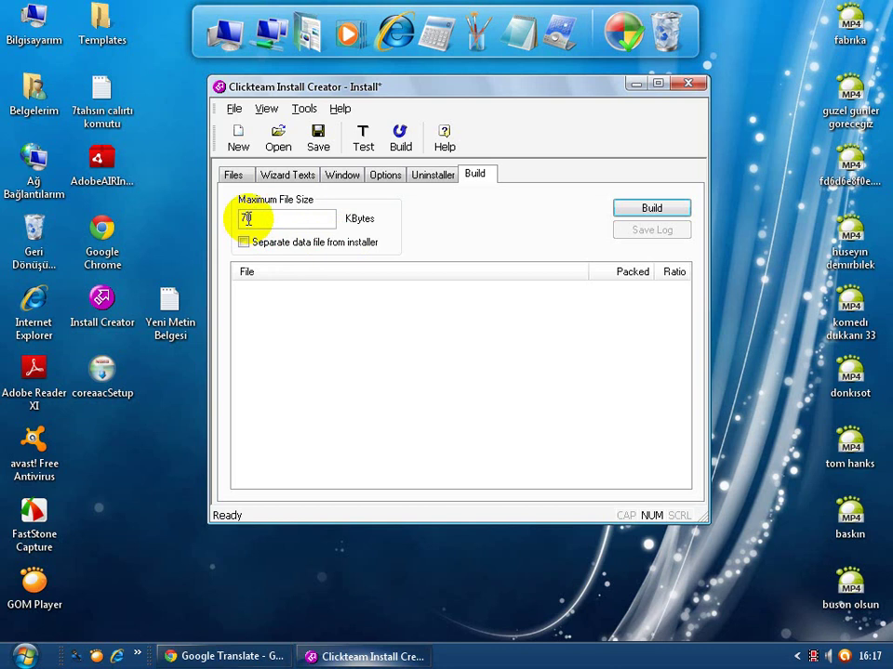
Set the maximum file size to 70 KBytes and build the installer as an executable file in the Belgelerim folder.
{"action": "left_click", "coordinate": [652, 209]}
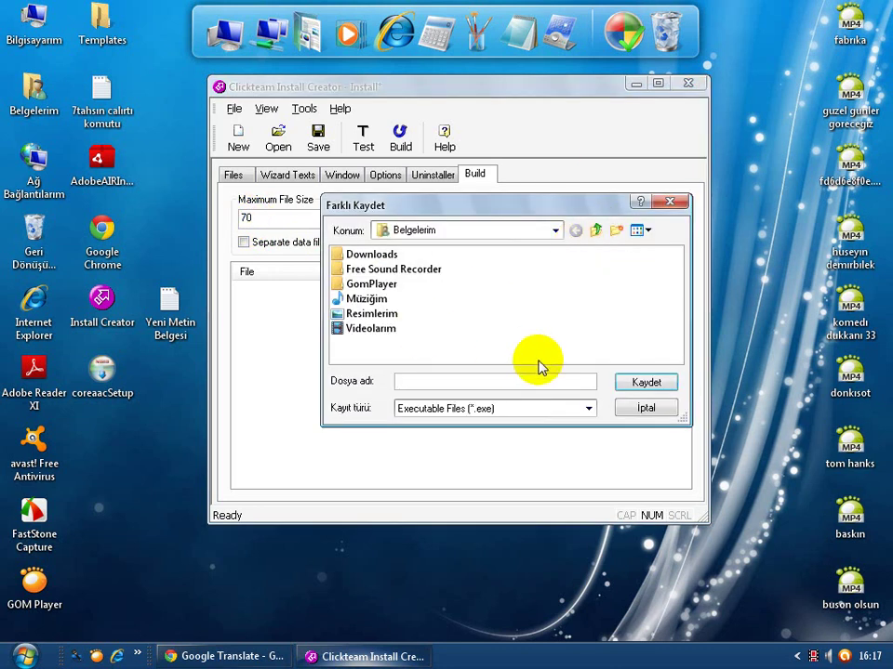
{"action": "left_click", "coordinate": [647, 381]}
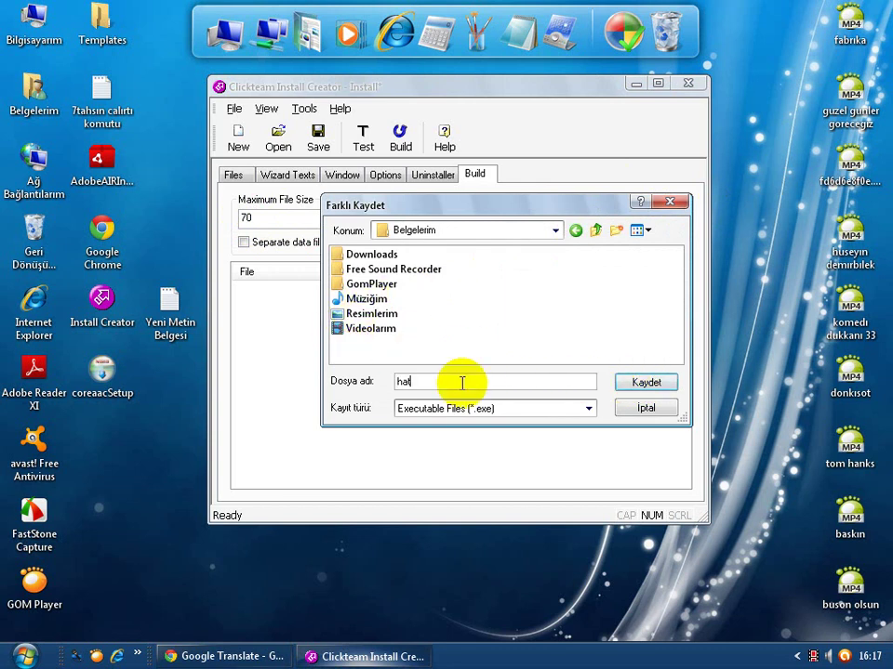
{"action": "left_click", "coordinate": [649, 381]}
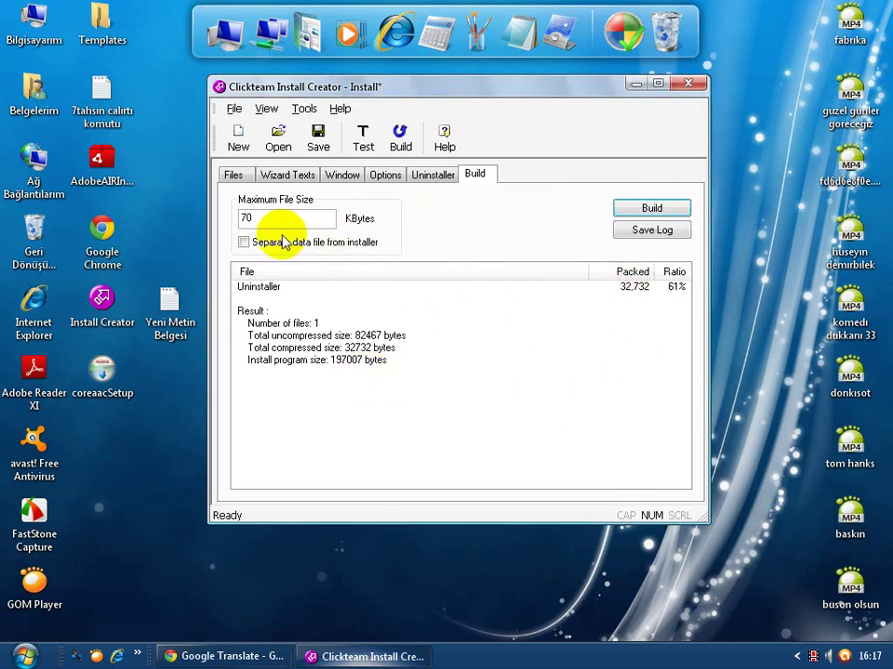
Separate the data file from the installer and preview the wizard's Confirmation page.
{"action": "left_click", "coordinate": [245, 242]}
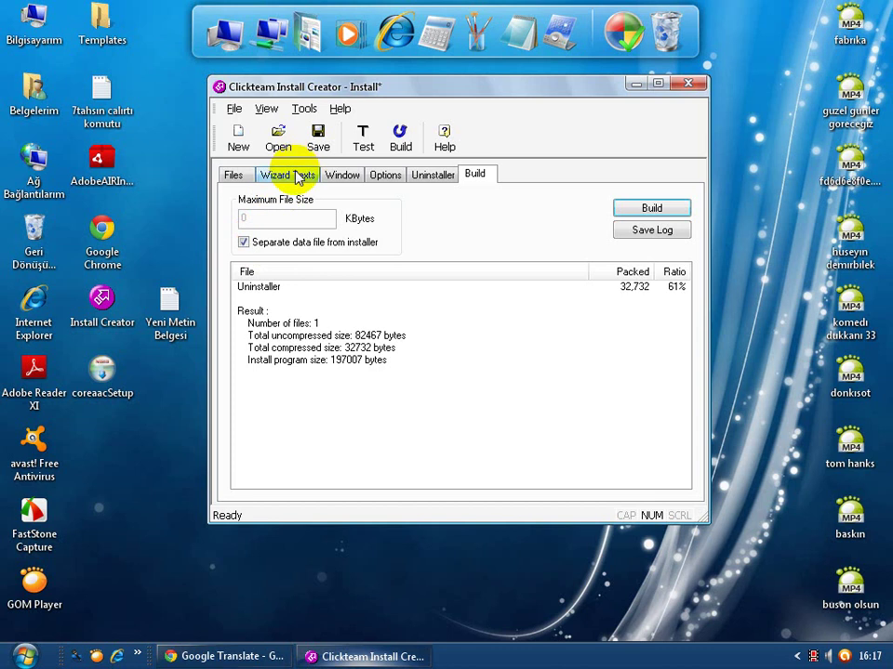
{"action": "left_click", "coordinate": [295, 176]}
{"action": "left_click", "coordinate": [266, 223]}
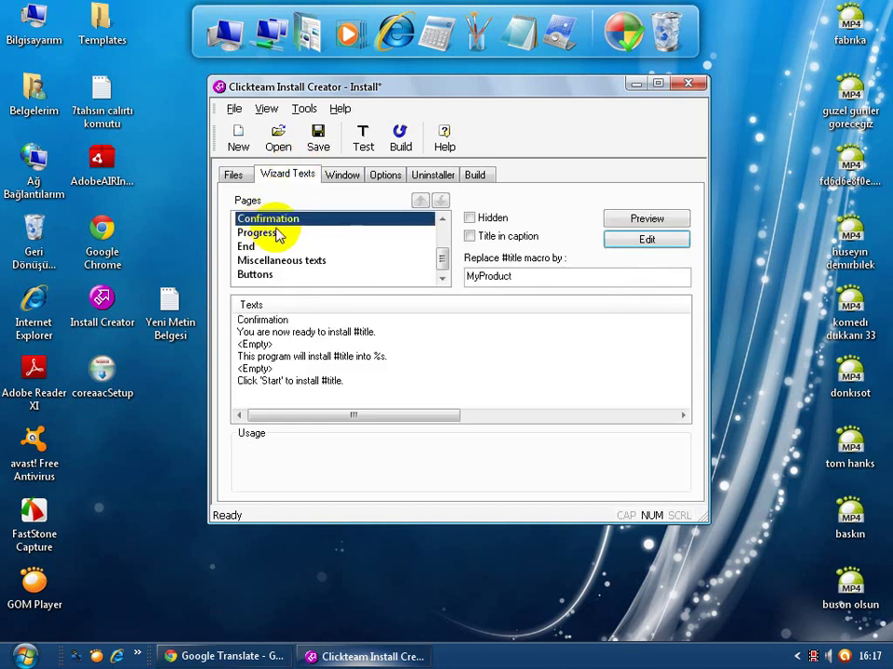
{"action": "left_click", "coordinate": [632, 222]}
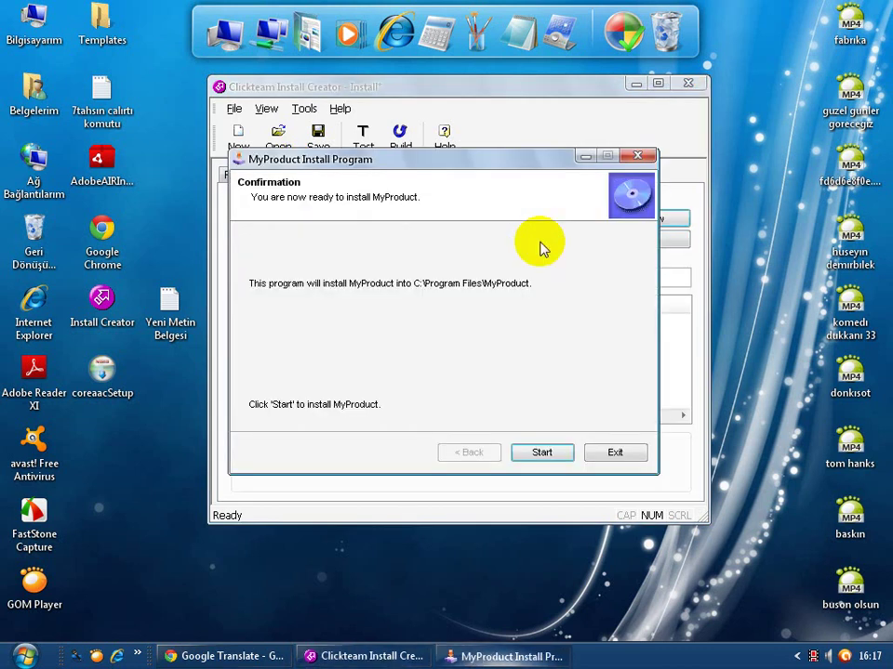
{"action": "left_click", "coordinate": [528, 458]}
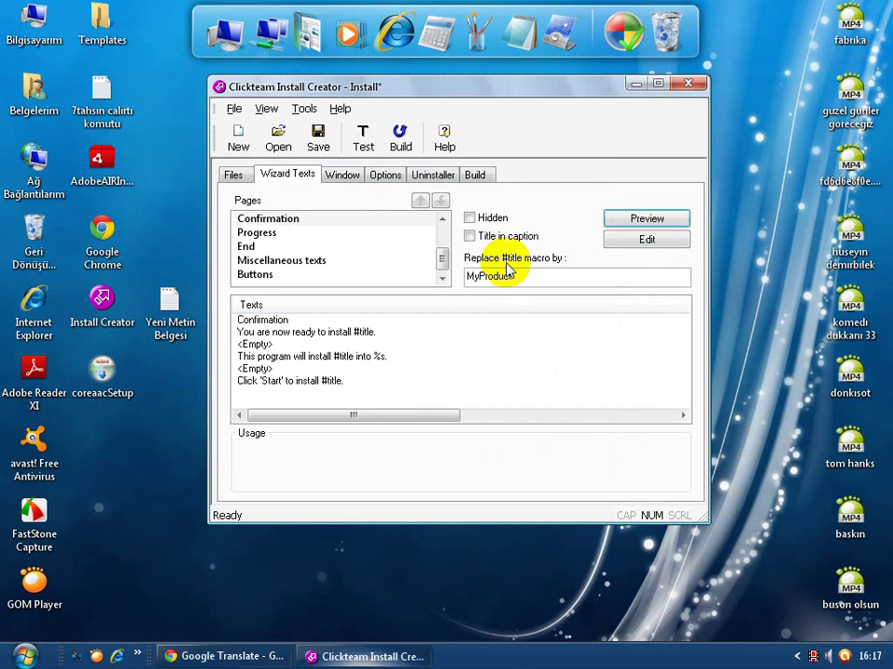
Mark the Confirmation page as hidden and enable the title in the caption.
{"action": "left_click", "coordinate": [464, 235]}
{"action": "left_click", "coordinate": [469, 218]}
{"action": "left_click", "coordinate": [470, 236]}
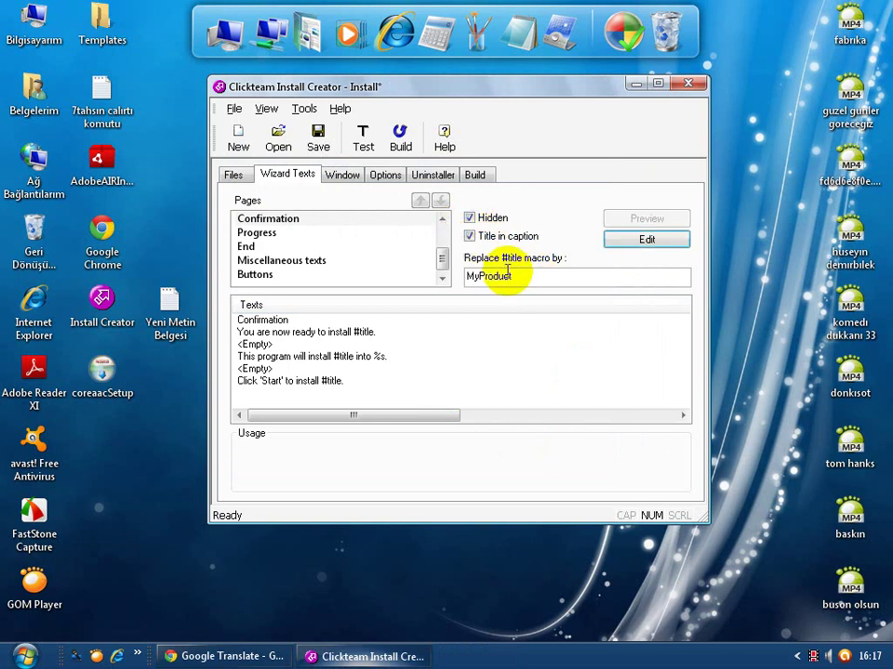
Start a test run of the install wizard and begin another installer build, cancelling its save.
{"action": "left_click", "coordinate": [437, 176]}
{"action": "left_click", "coordinate": [476, 175]}
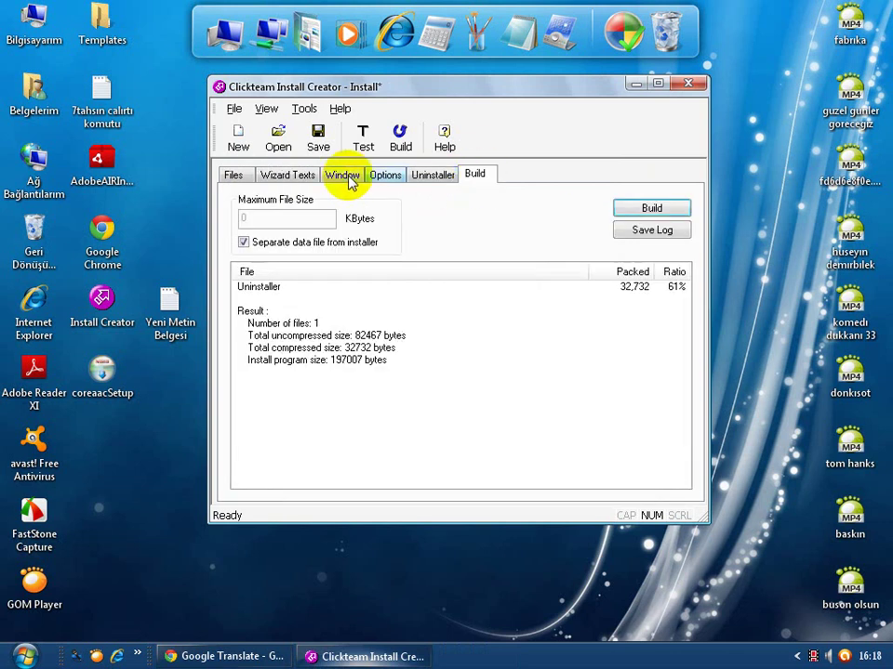
{"action": "left_click", "coordinate": [307, 176]}
{"action": "left_click", "coordinate": [363, 139]}
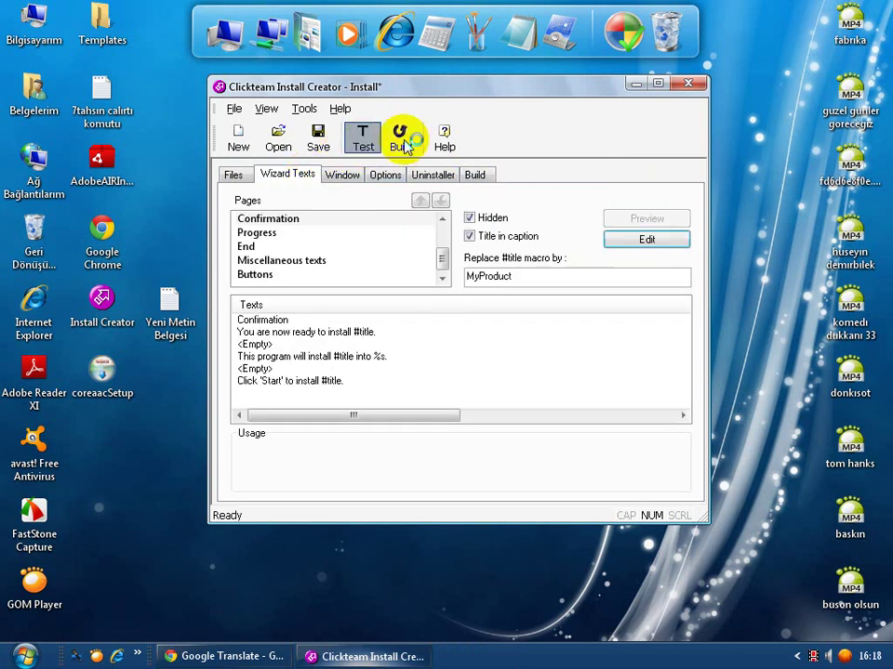
{"action": "left_click", "coordinate": [401, 139]}
{"action": "left_click", "coordinate": [647, 415]}
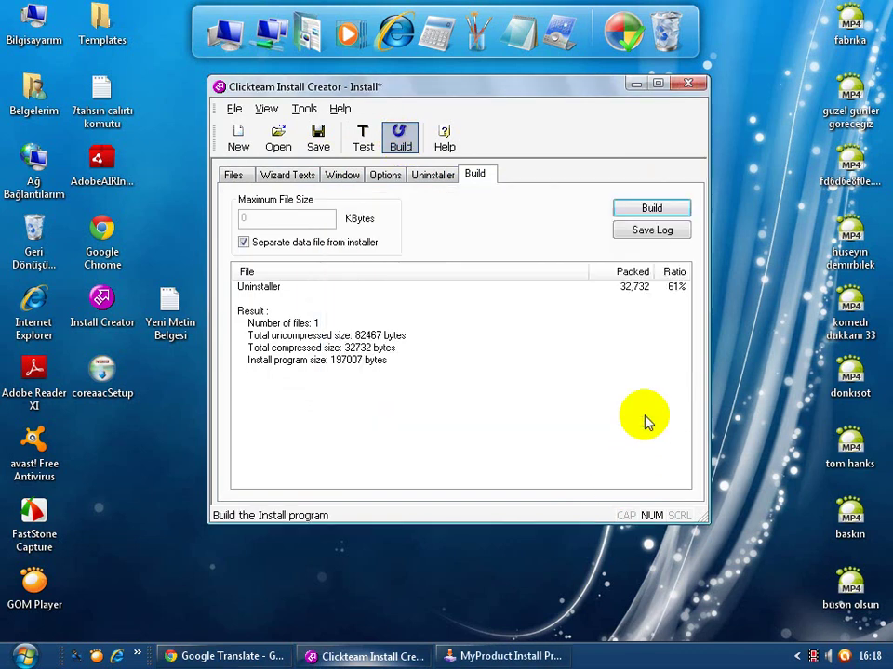
Give the Progress page's main pane a dark blue edit box background and a dark red background.
{"action": "left_click", "coordinate": [285, 175]}
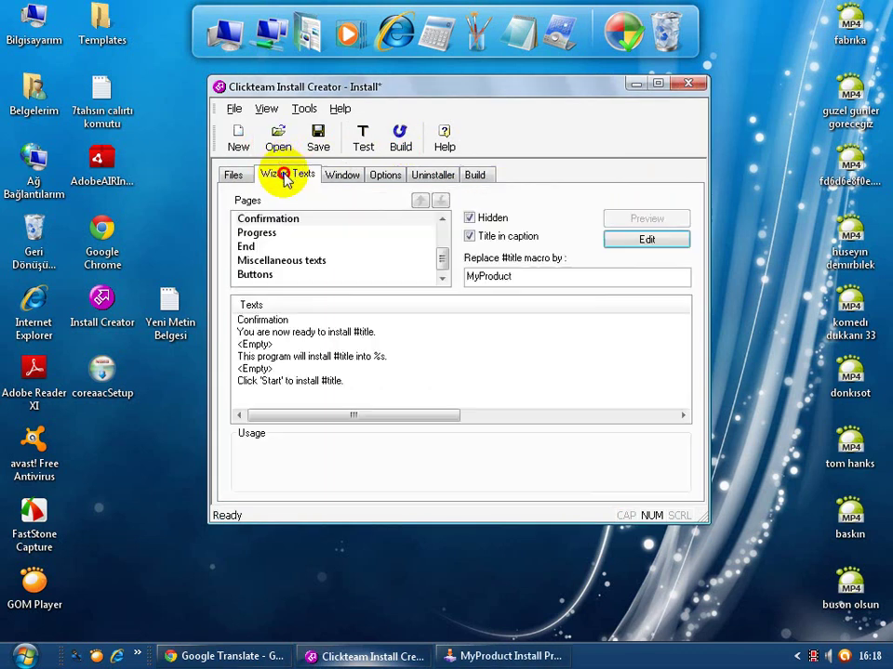
{"action": "left_click", "coordinate": [259, 233]}
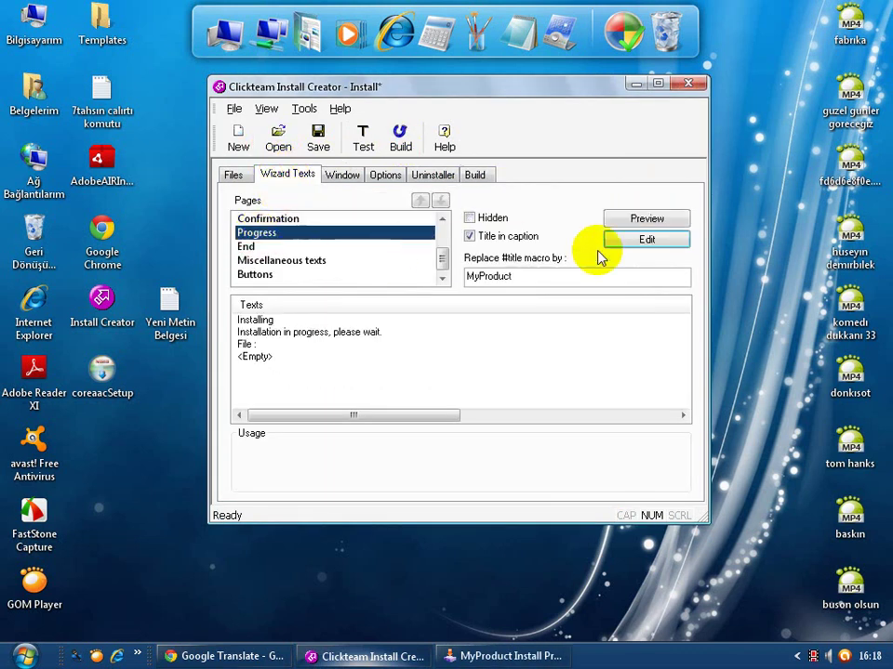
{"action": "left_click", "coordinate": [642, 240]}
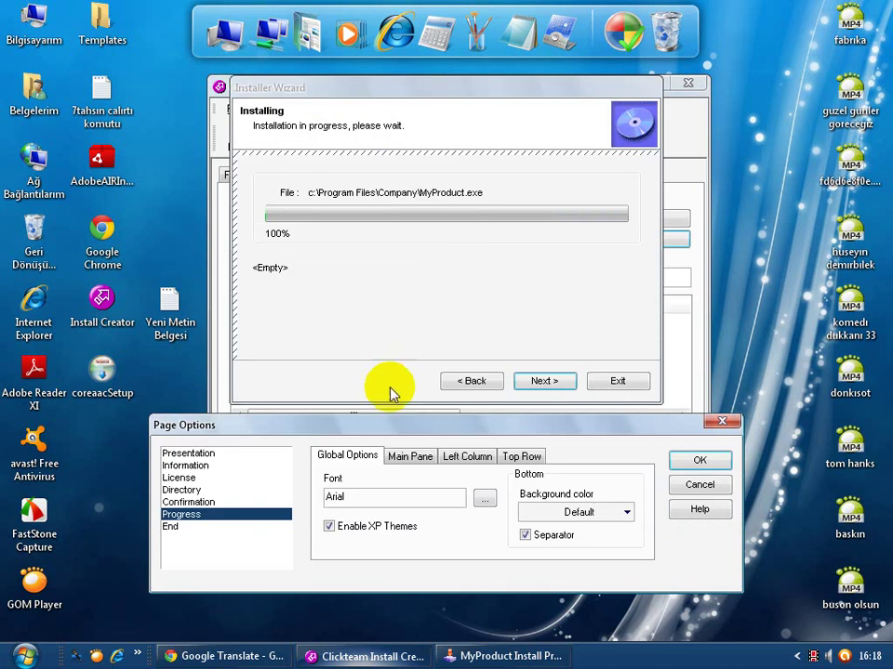
{"action": "left_click_drag", "start_coordinate": [398, 425], "coordinate": [404, 413]}
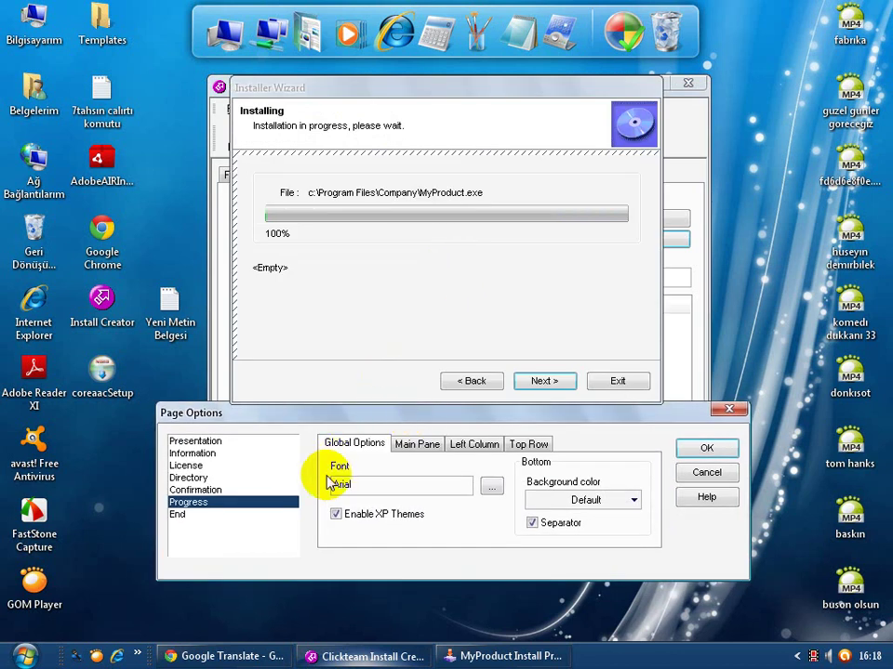
{"action": "left_click", "coordinate": [411, 445]}
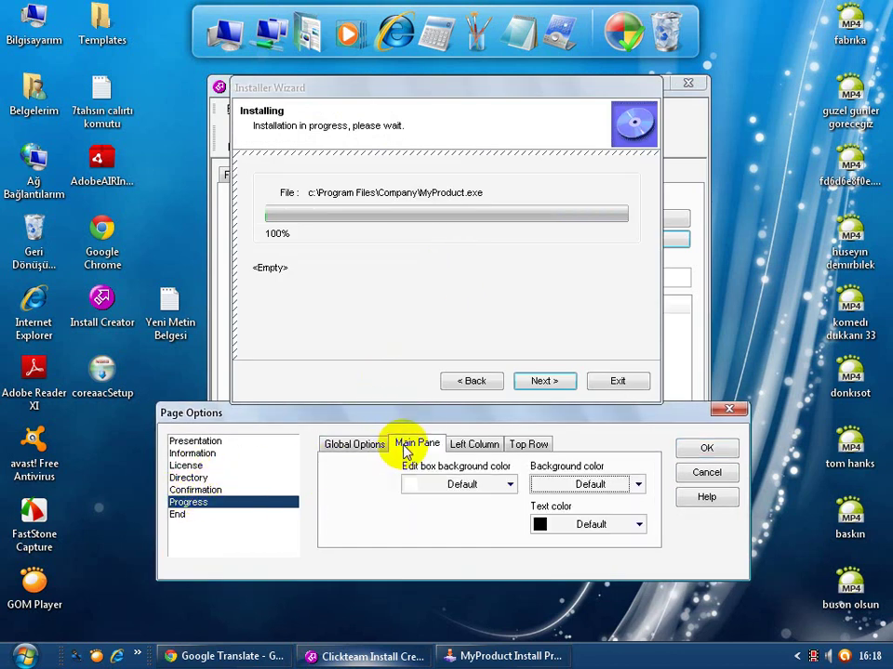
{"action": "left_click", "coordinate": [510, 487]}
{"action": "left_click", "coordinate": [474, 527]}
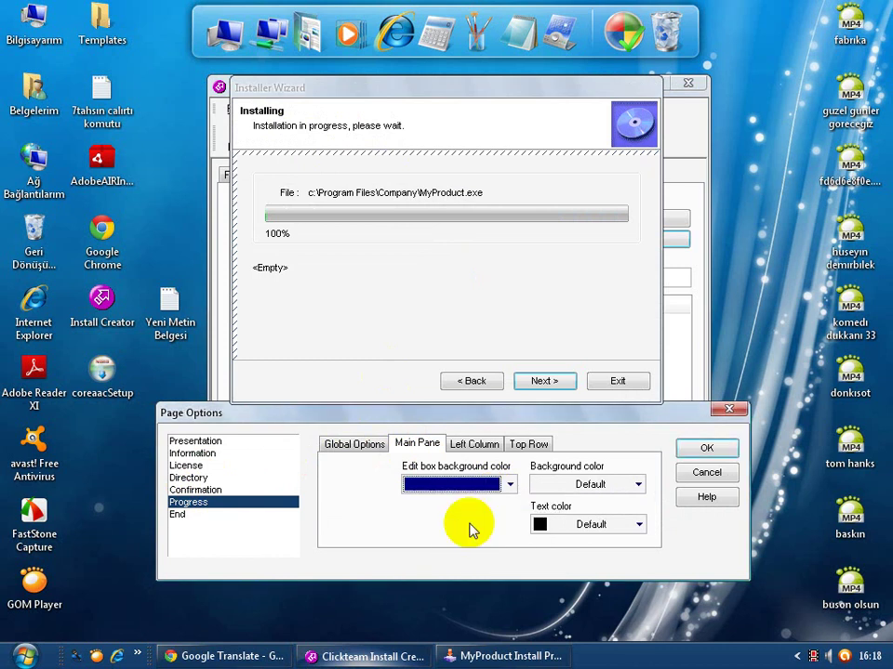
{"action": "left_click", "coordinate": [576, 485]}
{"action": "left_click", "coordinate": [561, 527]}
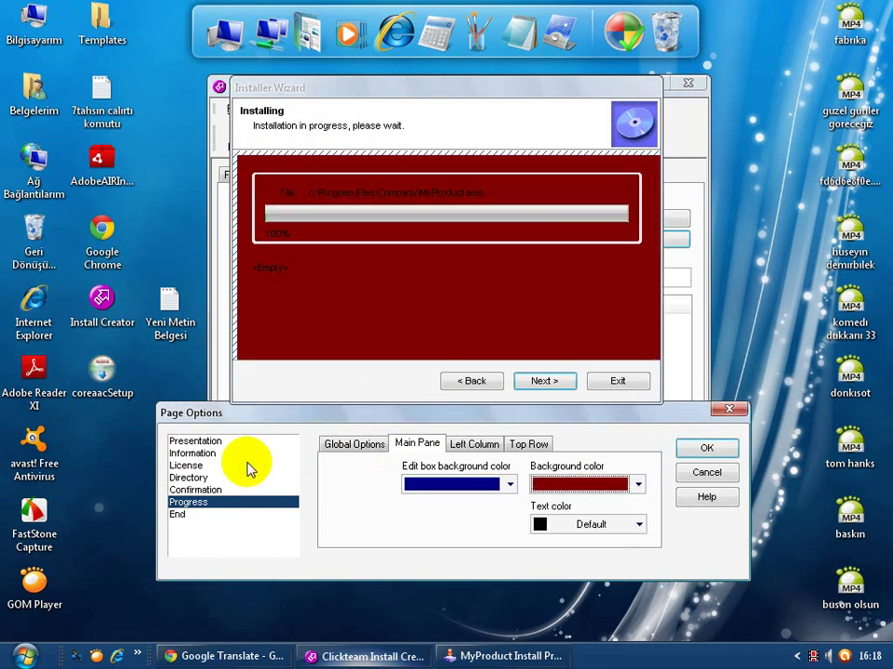
Enable the border and separator, pick a background color for the Presentation page's left column, and apply the page options.
{"action": "left_click", "coordinate": [197, 442]}
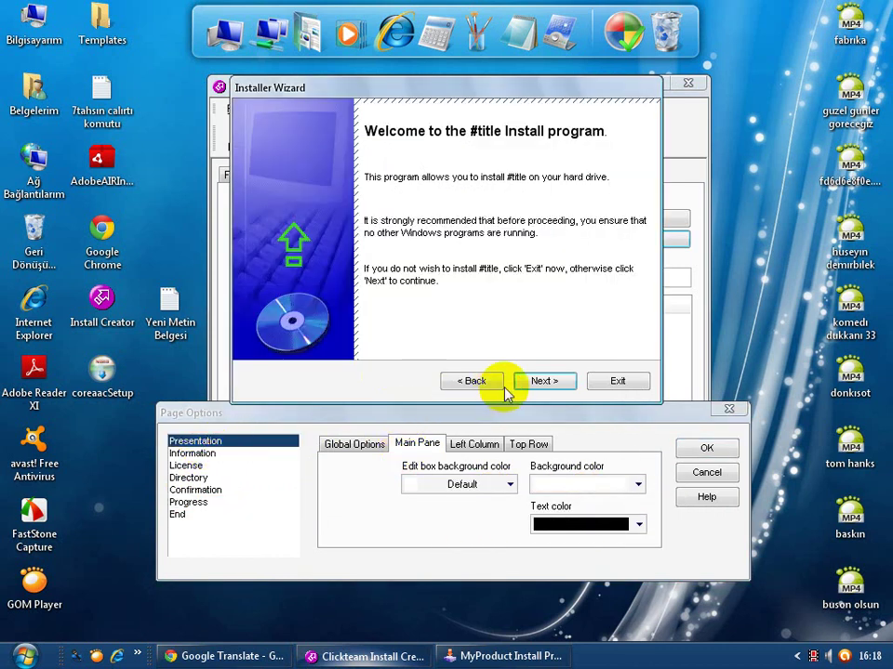
{"action": "left_click", "coordinate": [586, 484]}
{"action": "left_click", "coordinate": [674, 540]}
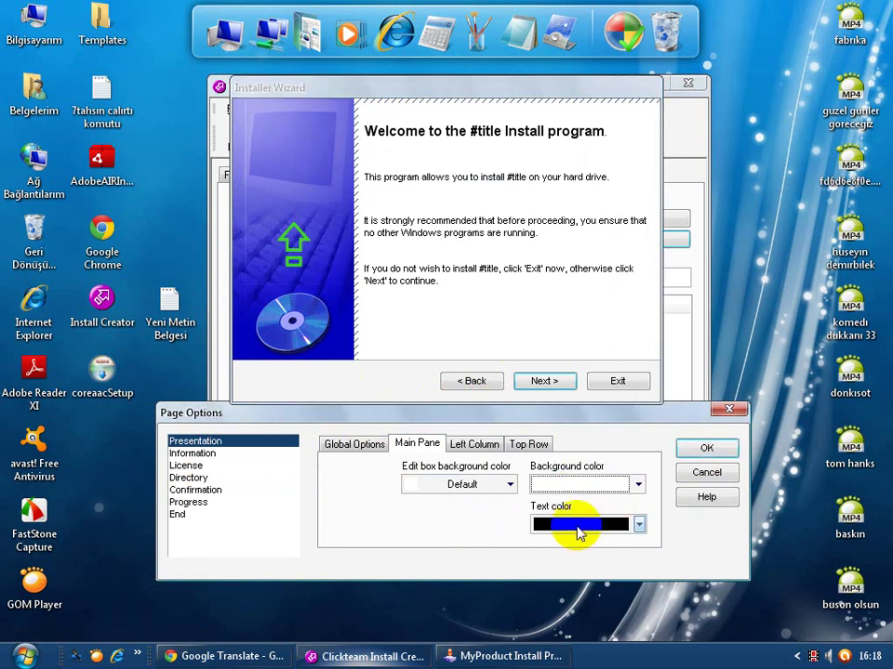
{"action": "left_click", "coordinate": [465, 447]}
{"action": "left_click", "coordinate": [397, 509]}
{"action": "left_click", "coordinate": [340, 534]}
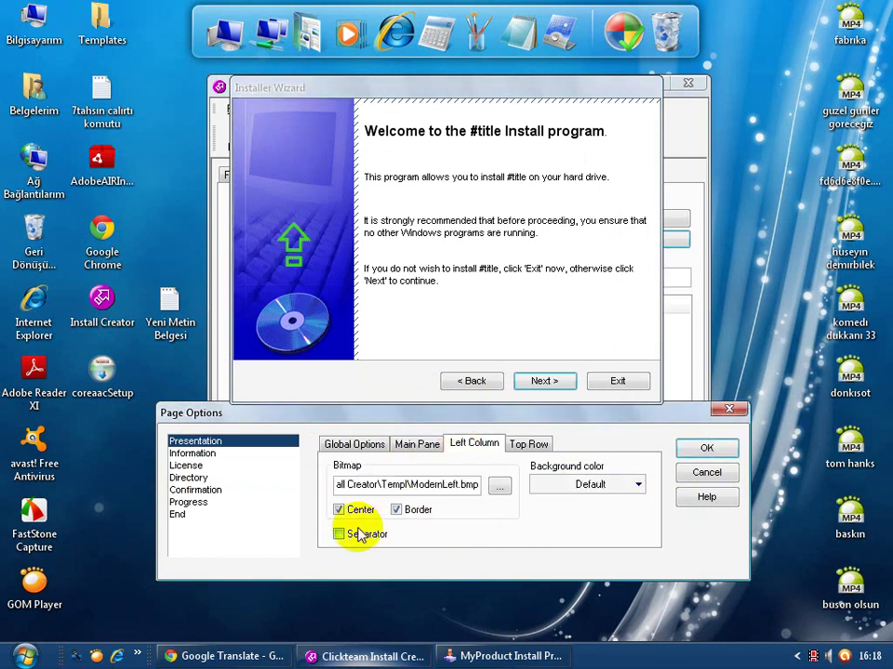
{"action": "left_click", "coordinate": [579, 486]}
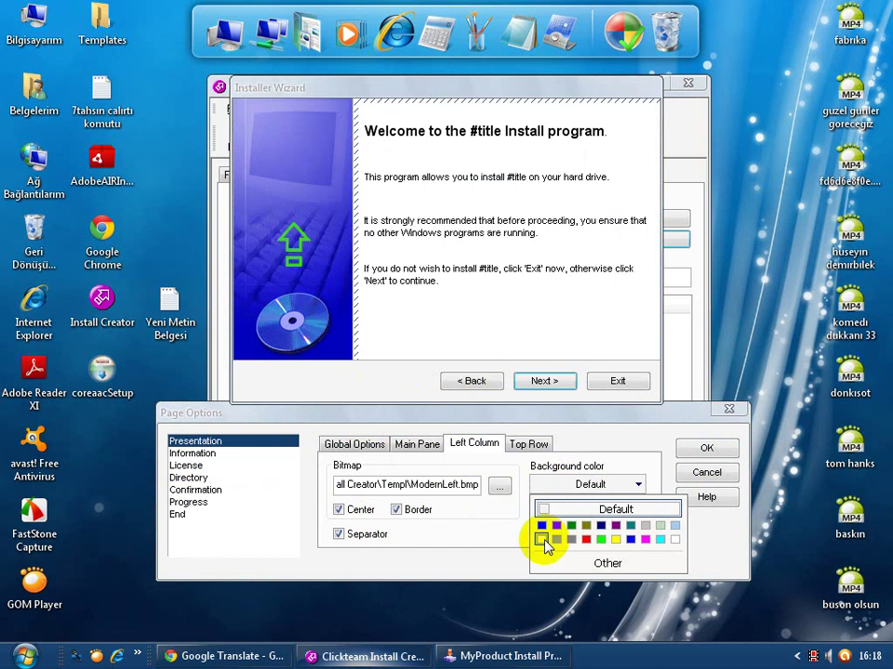
{"action": "left_click", "coordinate": [539, 532]}
{"action": "left_click", "coordinate": [707, 450]}
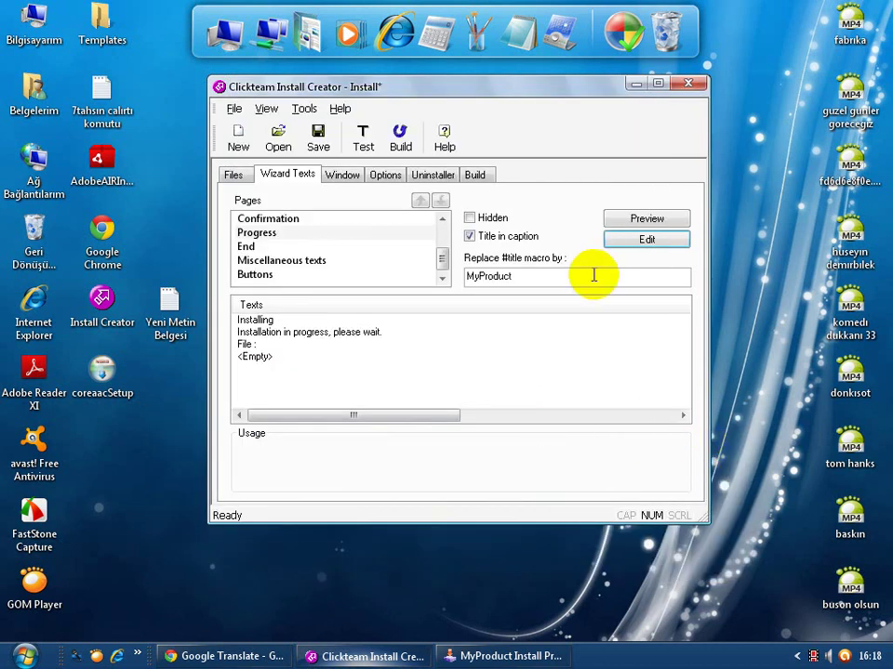
Reopen the page options and review the wizard pages from Presentation through Progress.
{"action": "left_click", "coordinate": [615, 244]}
{"action": "left_click", "coordinate": [210, 454]}
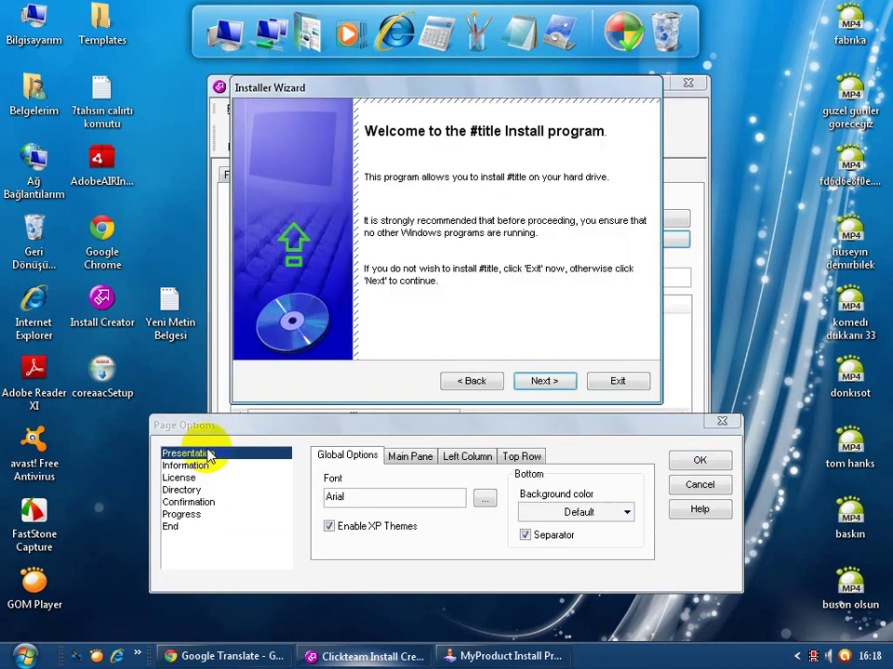
{"action": "left_click", "coordinate": [206, 477]}
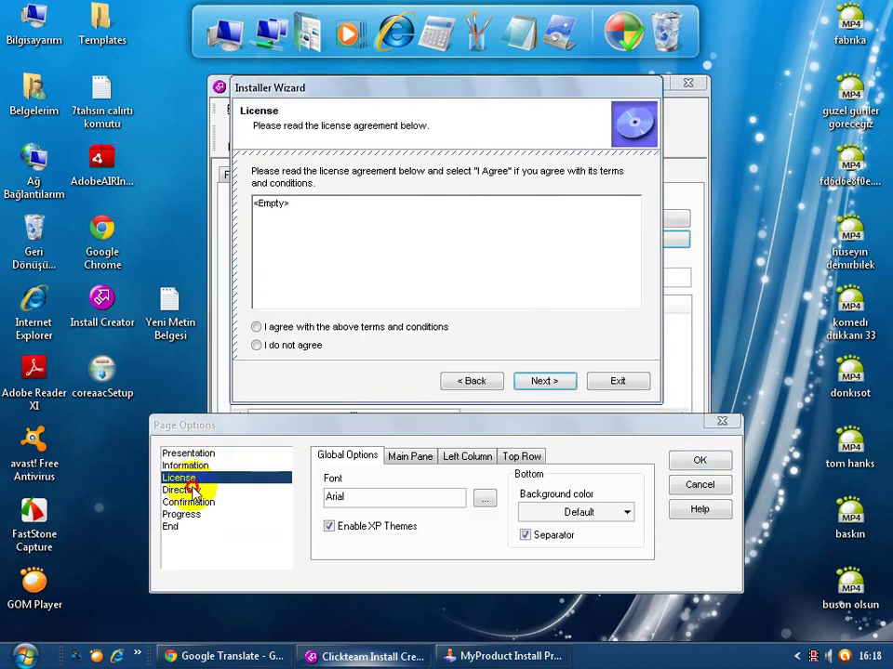
{"action": "left_click", "coordinate": [195, 490]}
{"action": "left_click", "coordinate": [196, 502]}
{"action": "left_click", "coordinate": [194, 514]}
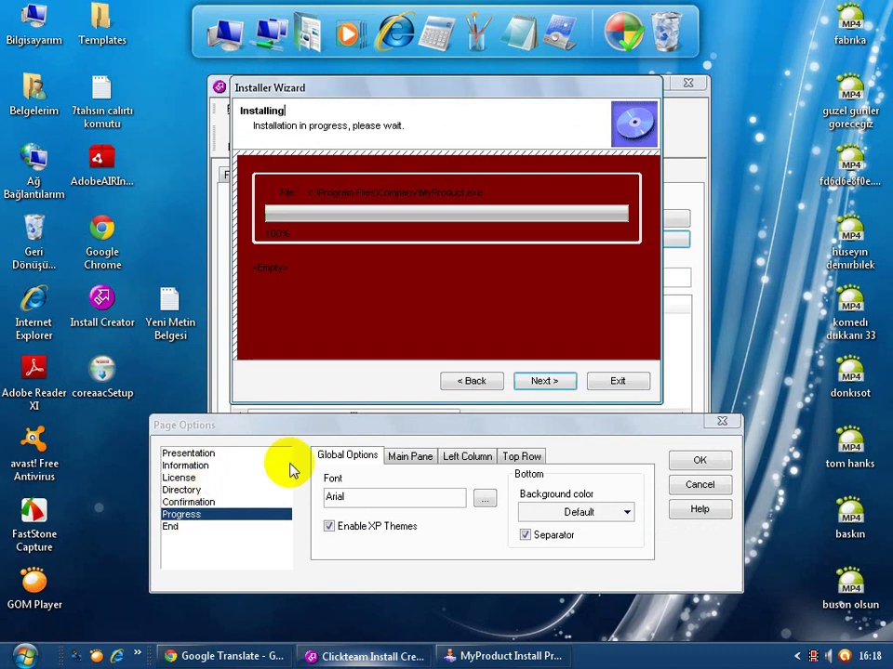
Set the wizard's global font to Comic Sans MS and the bottom background color to cream.
{"action": "left_click", "coordinate": [442, 500]}
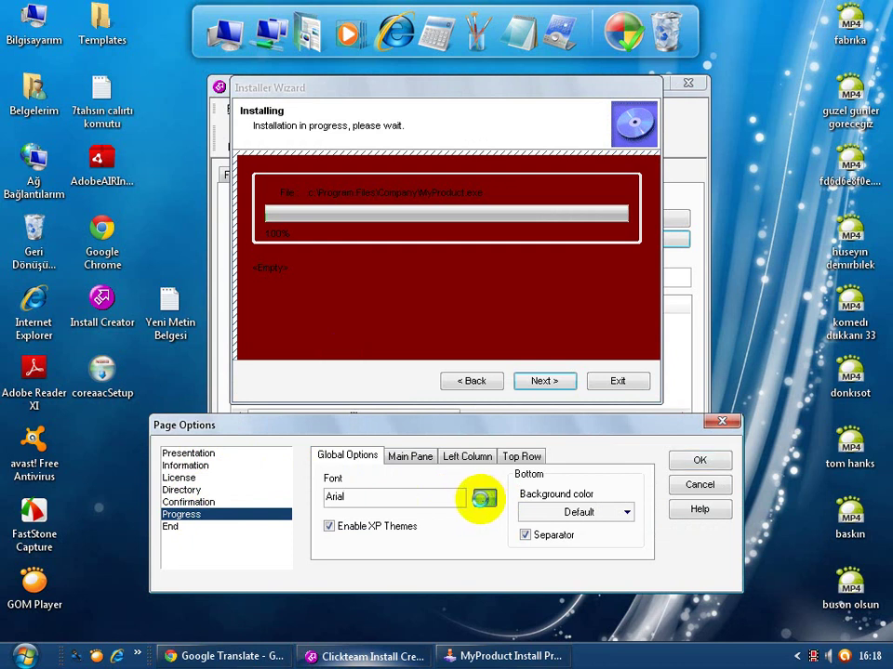
{"action": "left_click", "coordinate": [482, 499]}
{"action": "left_click", "coordinate": [319, 443]}
{"action": "left_click", "coordinate": [588, 393]}
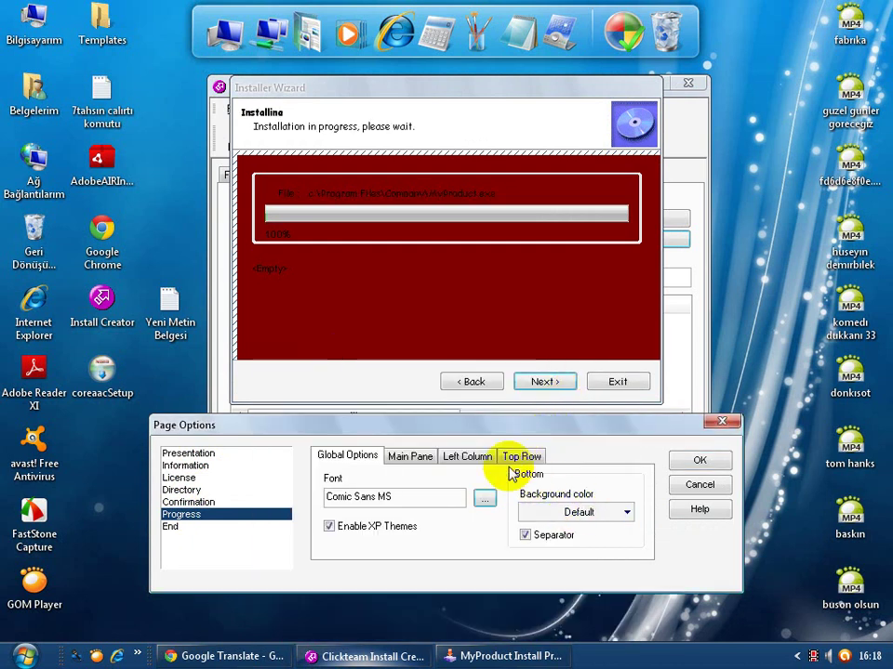
{"action": "left_click", "coordinate": [563, 512]}
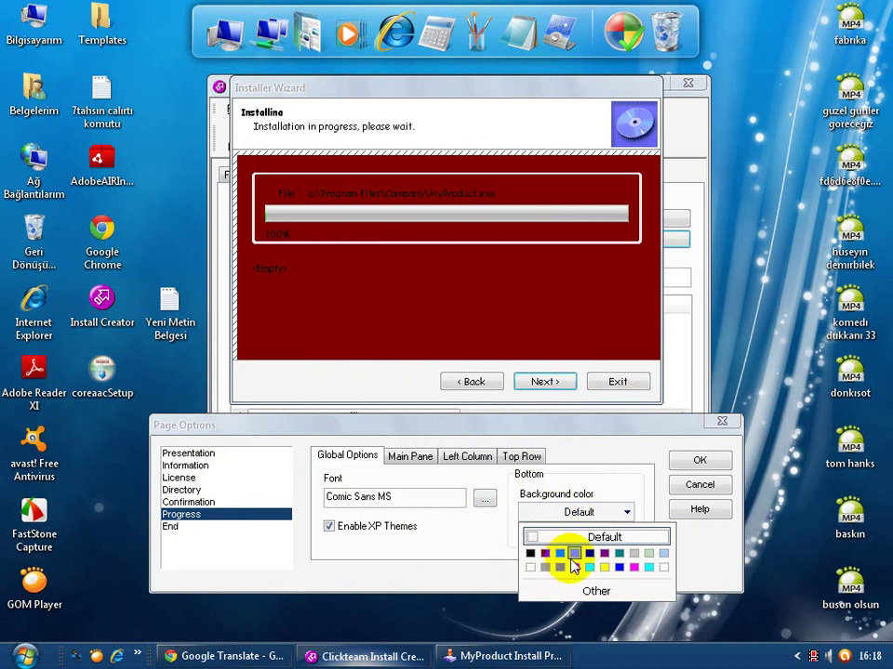
{"action": "left_click", "coordinate": [531, 565]}
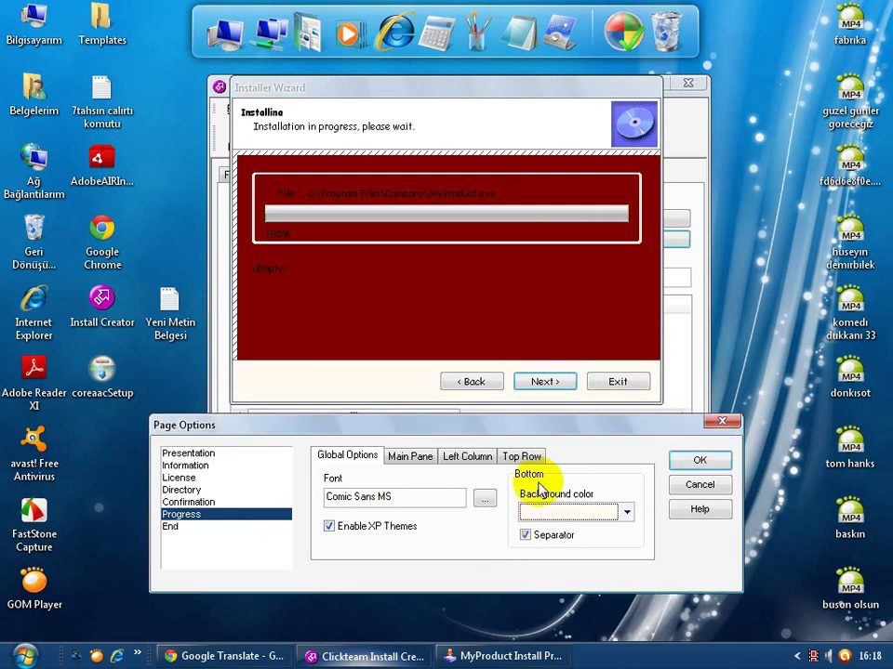
Give the Progress page's top row a dark blue background and cream text.
{"action": "left_click", "coordinate": [523, 457]}
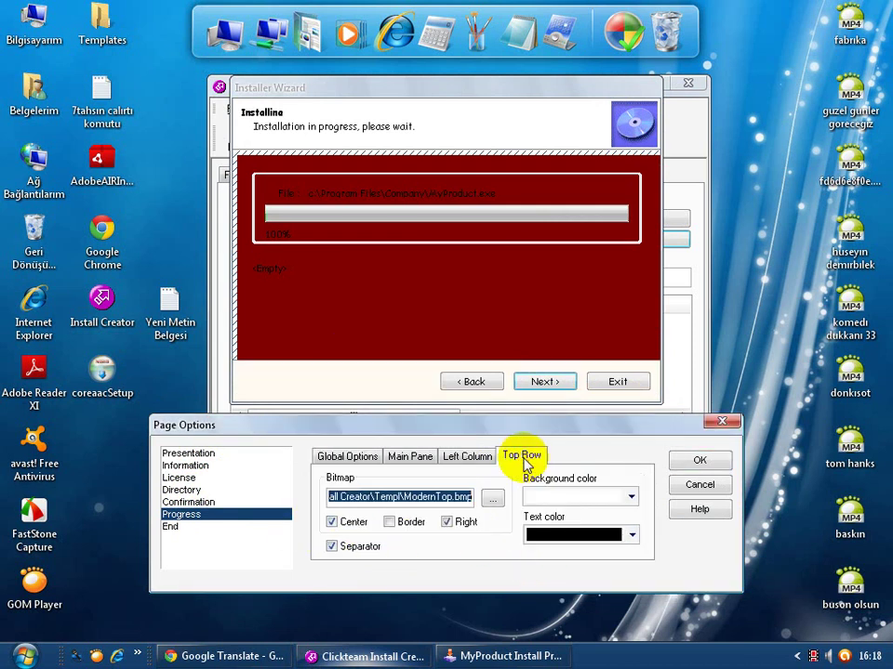
{"action": "left_click", "coordinate": [571, 498]}
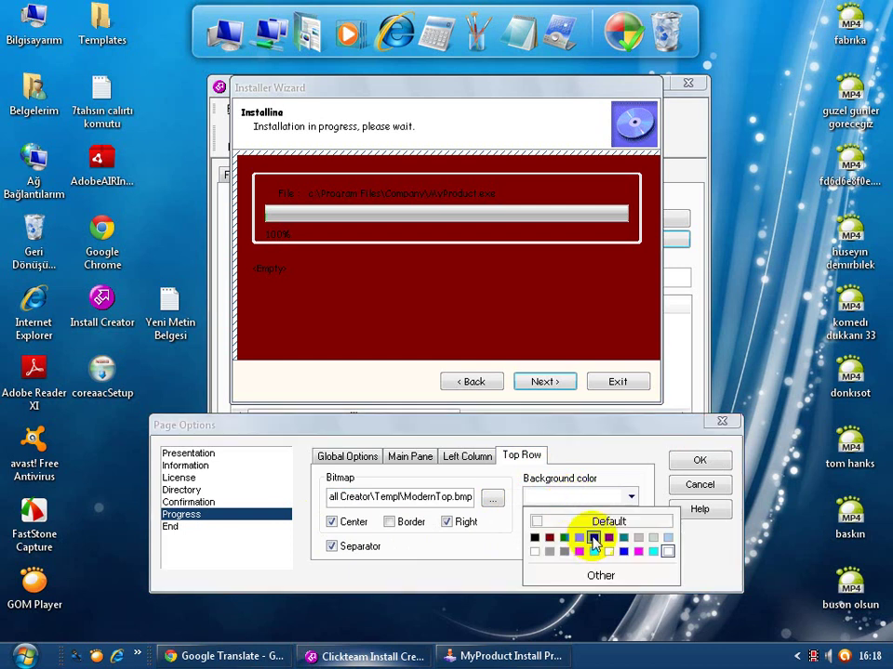
{"action": "left_click", "coordinate": [592, 539]}
{"action": "left_click", "coordinate": [593, 538]}
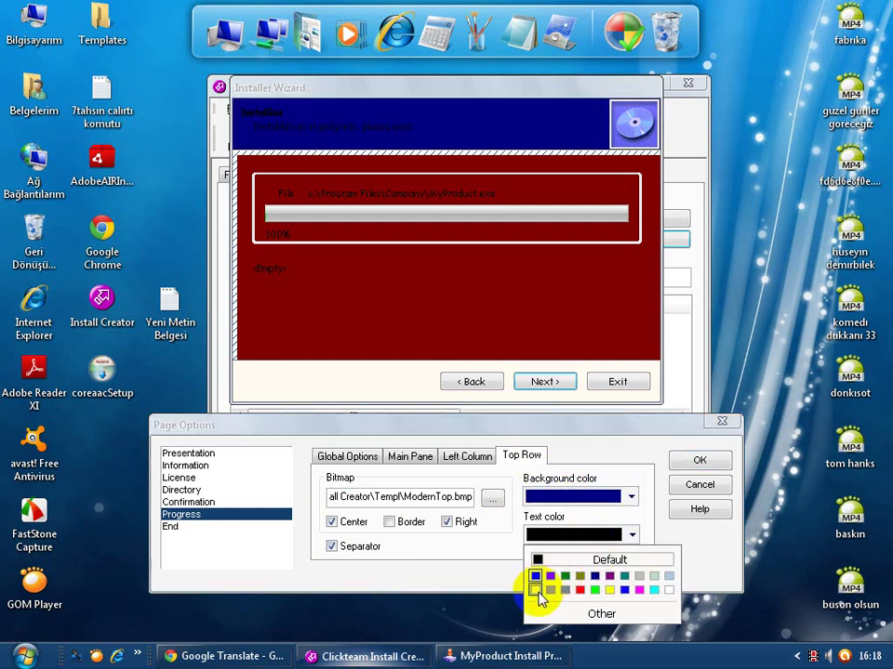
{"action": "left_click", "coordinate": [542, 579]}
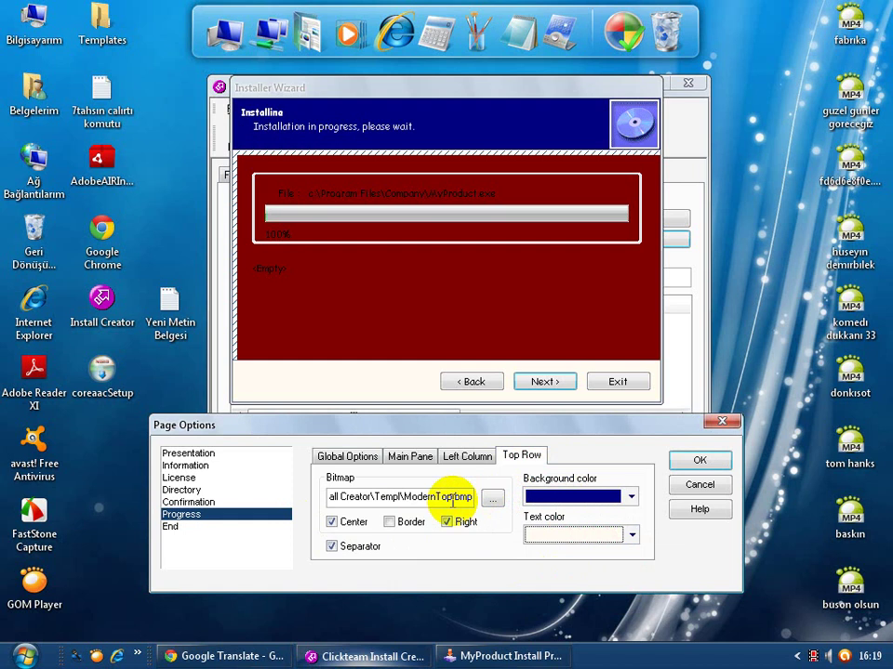
Enable the border for the Progress page's top row bitmap, keeping Center, Right and Separator on after toggling them.
{"action": "left_click", "coordinate": [335, 523]}
{"action": "left_click", "coordinate": [449, 523]}
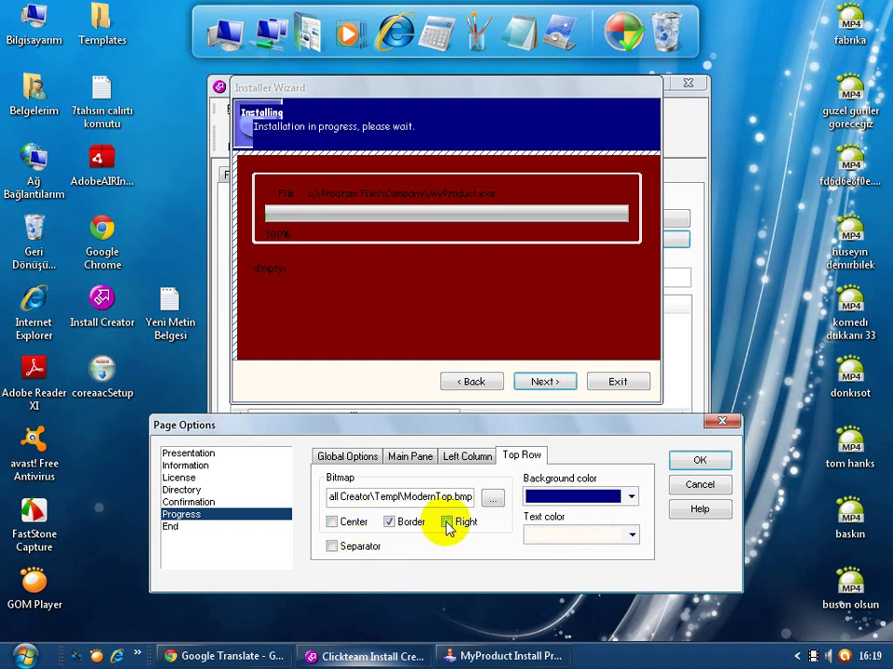
{"action": "left_click", "coordinate": [336, 526]}
{"action": "left_click", "coordinate": [340, 546]}
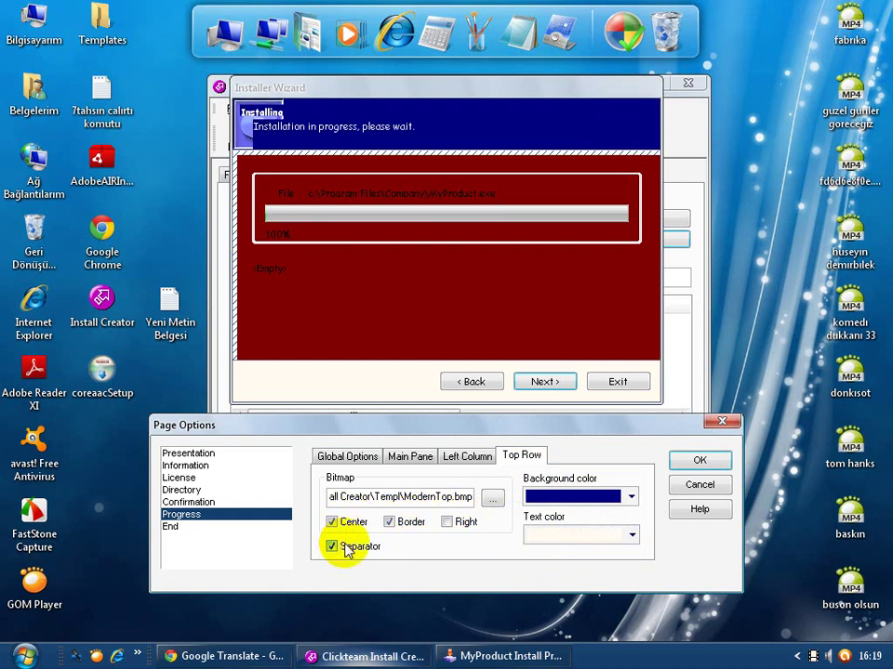
{"action": "left_click", "coordinate": [449, 523]}
{"action": "left_click", "coordinate": [465, 457]}
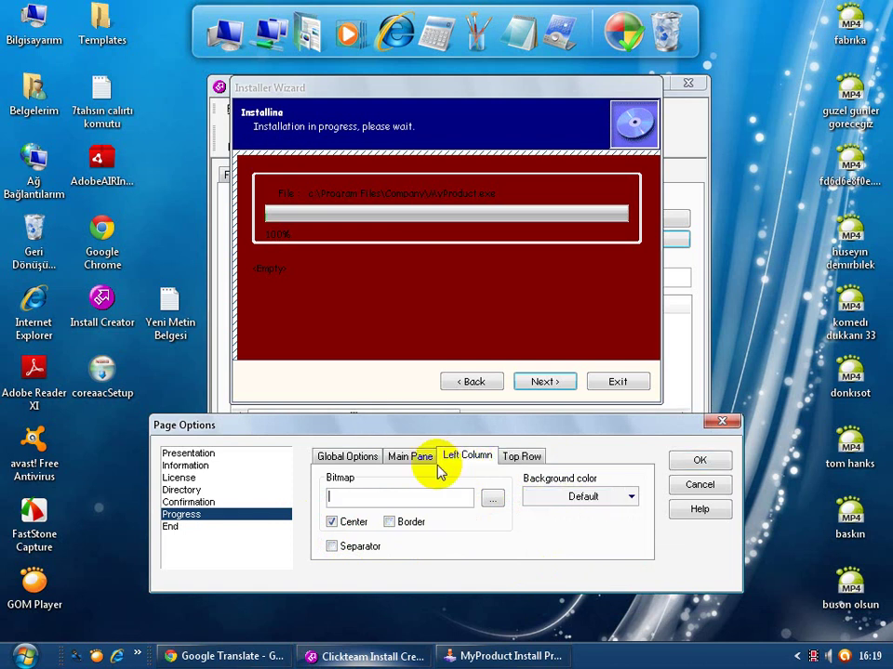
{"action": "left_click", "coordinate": [491, 502]}
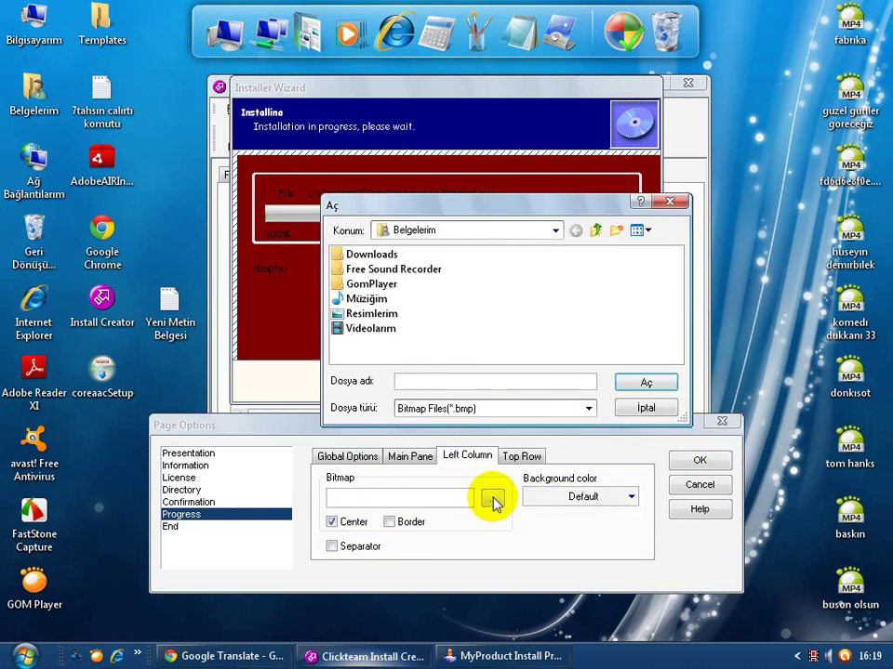
{"action": "left_click", "coordinate": [636, 406]}
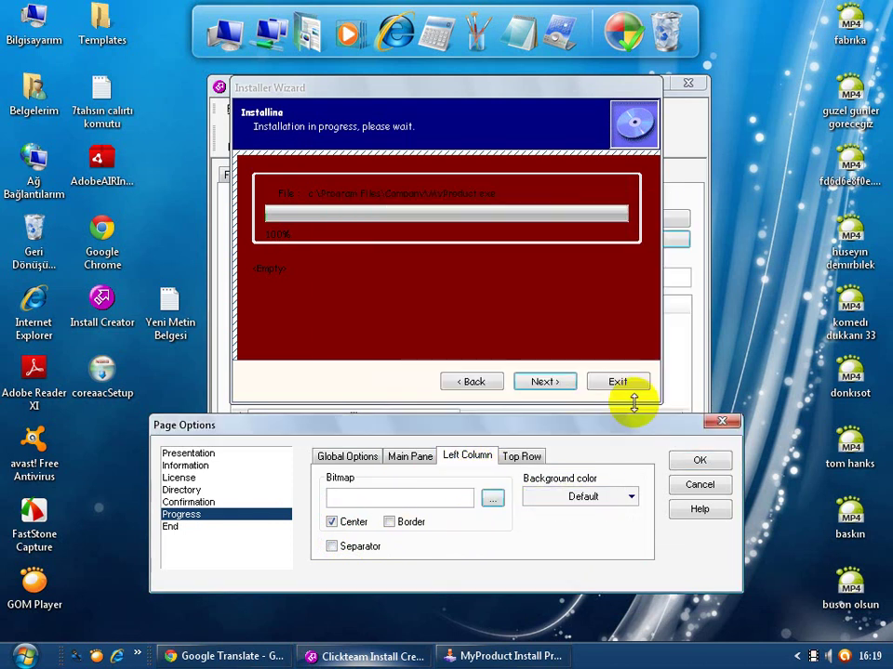
Set the background color of the Progress page's top row to cream.
{"action": "left_click", "coordinate": [519, 456]}
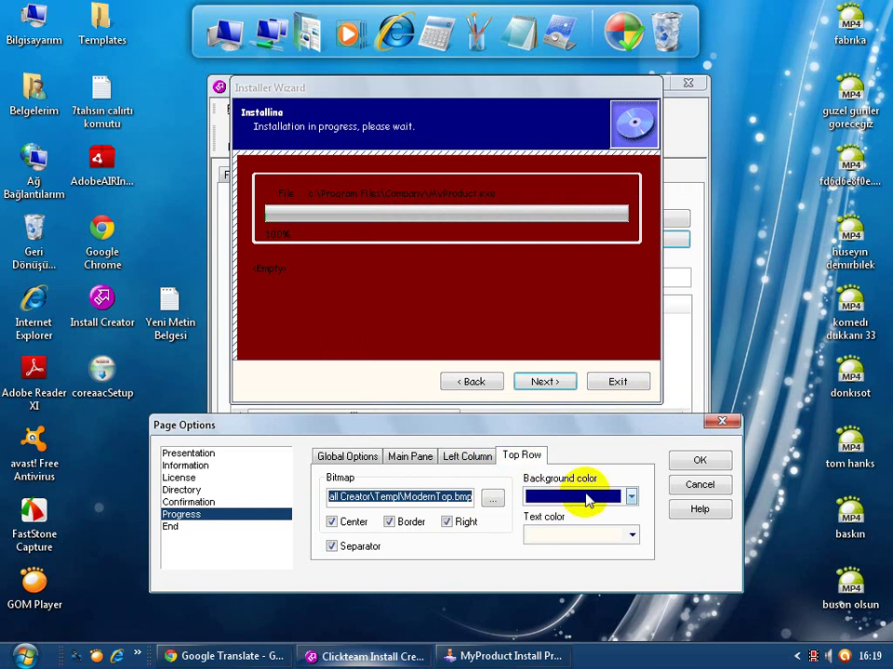
{"action": "left_click", "coordinate": [588, 501]}
{"action": "left_click", "coordinate": [537, 549]}
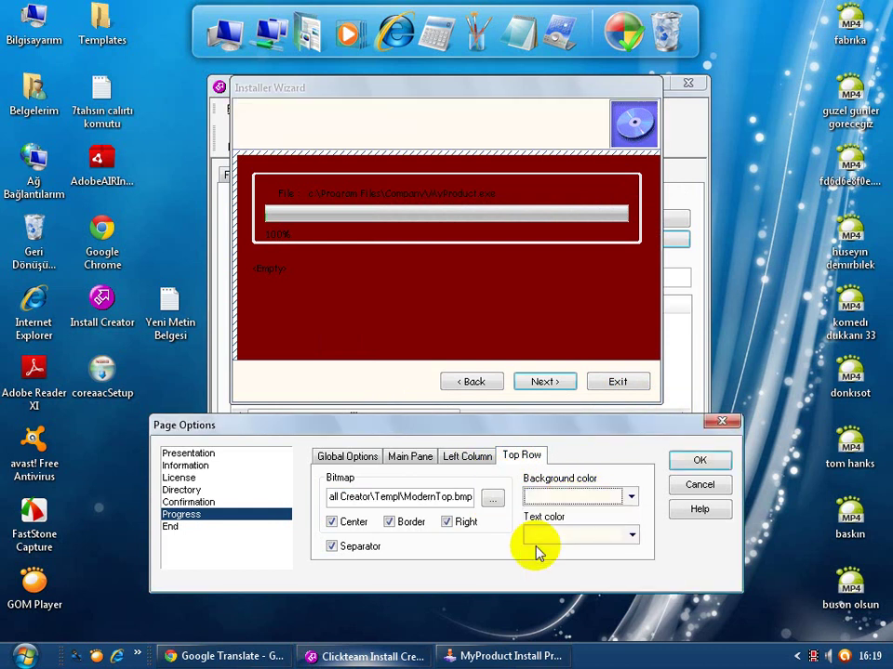
Try cyan and white as text colors for the Progress page's top row.
{"action": "left_click", "coordinate": [538, 539]}
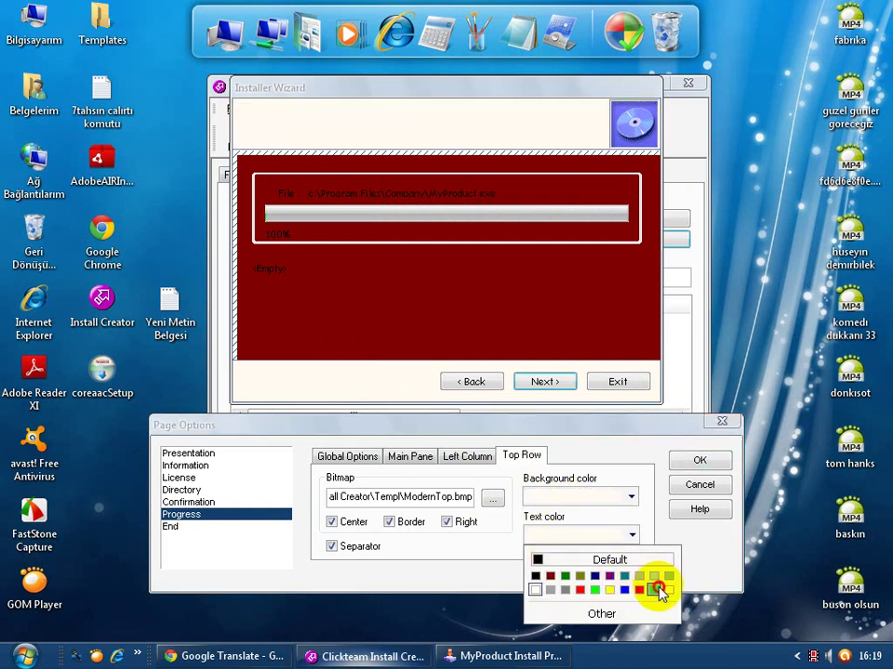
{"action": "left_click", "coordinate": [659, 591]}
{"action": "left_click", "coordinate": [600, 535]}
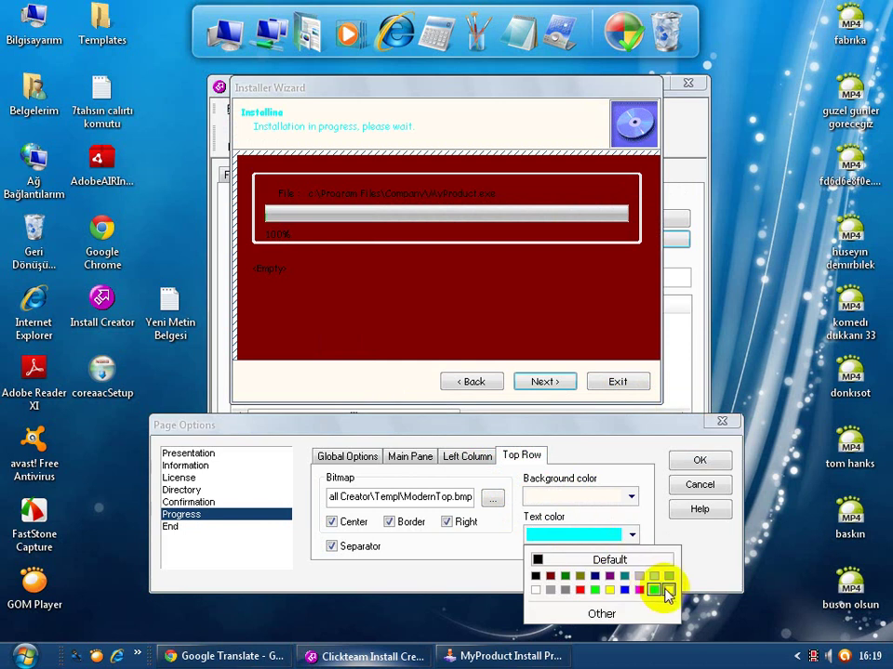
{"action": "left_click", "coordinate": [665, 591]}
Set the top row's text color to red and apply the page options.
{"action": "left_click", "coordinate": [597, 538]}
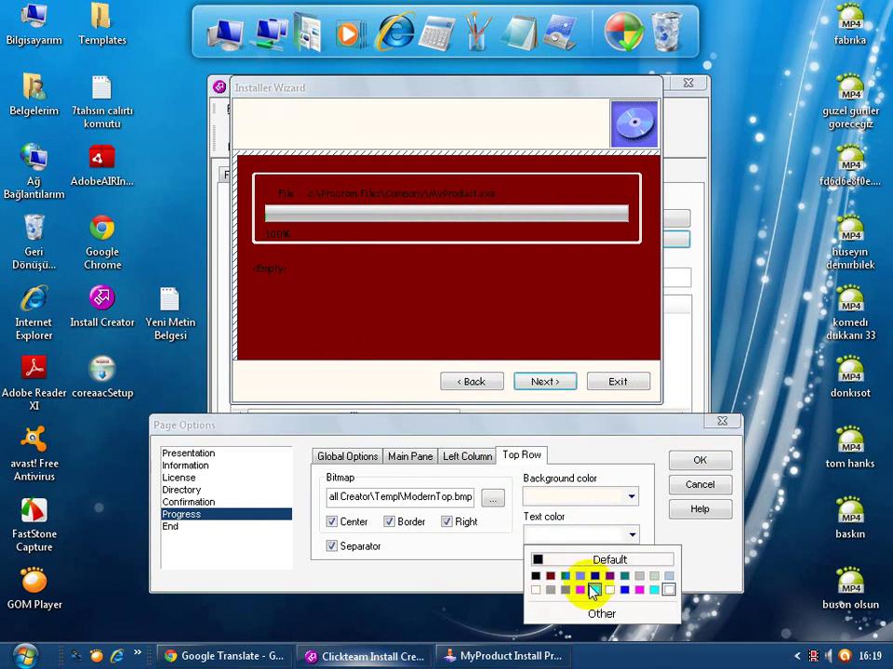
{"action": "left_click", "coordinate": [593, 590]}
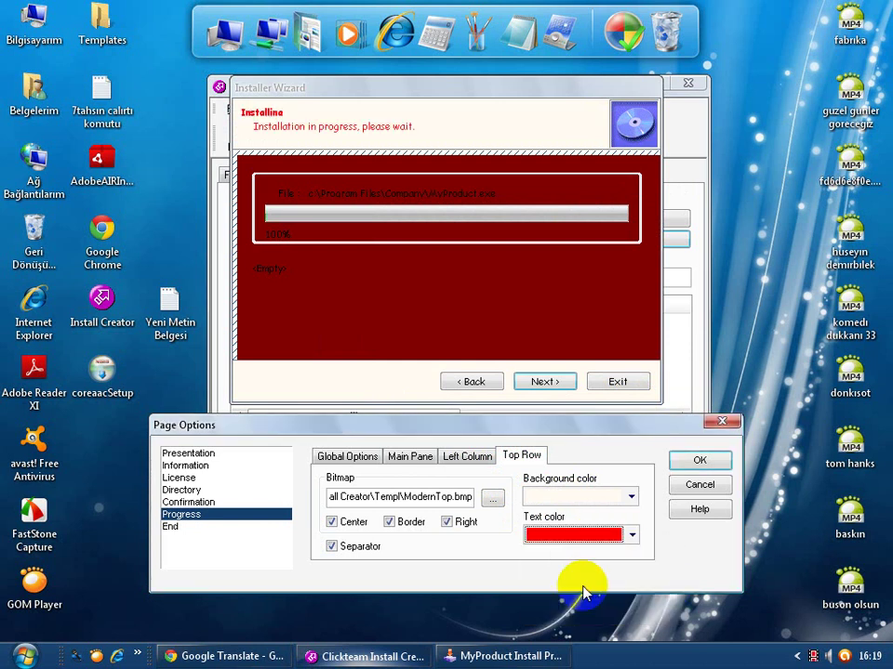
{"action": "left_click", "coordinate": [692, 464]}
Reopen the page options and give the Presentation page's main pane a dark blue edit box background.
{"action": "left_click", "coordinate": [618, 242]}
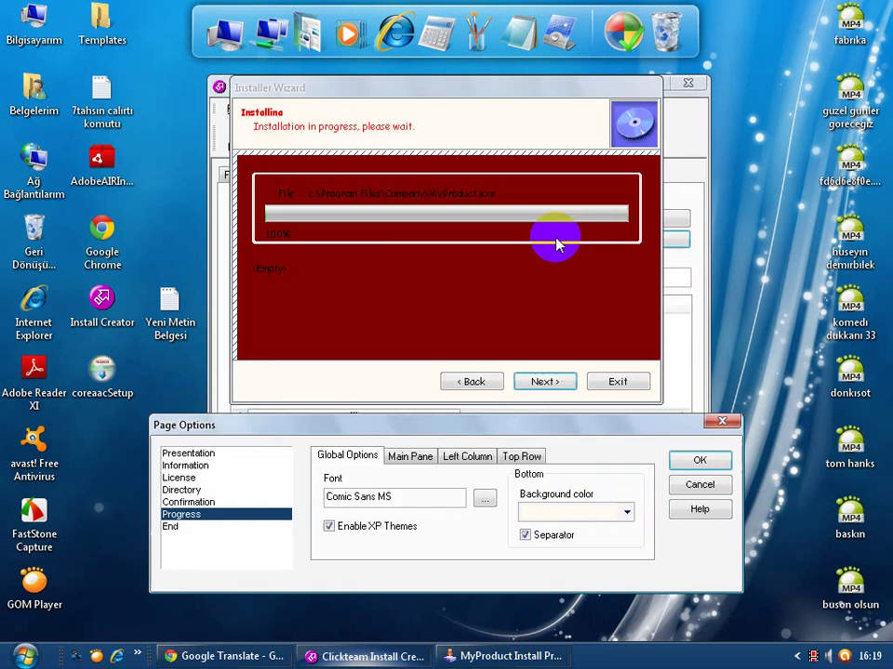
{"action": "left_click", "coordinate": [188, 454]}
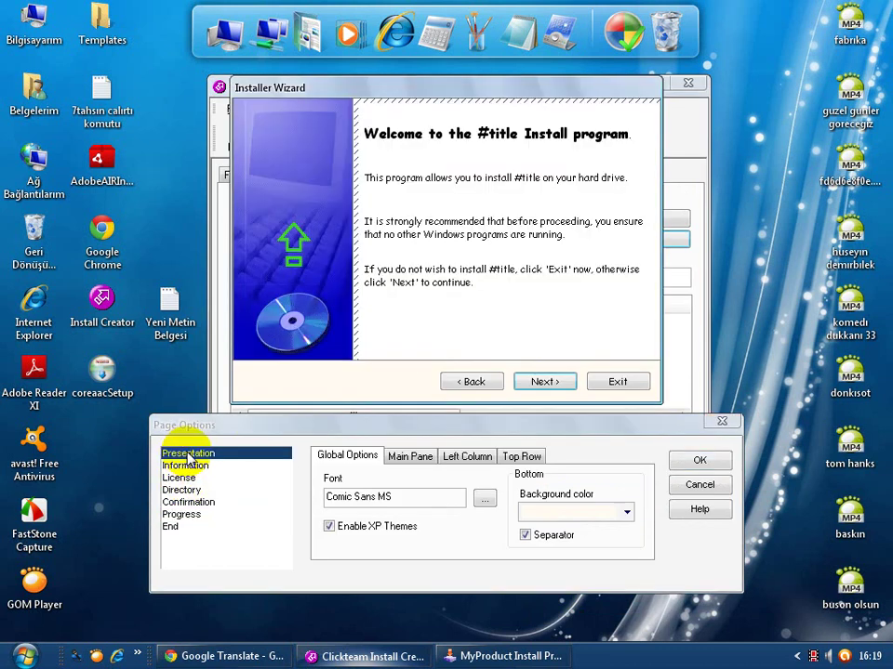
{"action": "left_click", "coordinate": [398, 456]}
{"action": "left_click", "coordinate": [460, 497]}
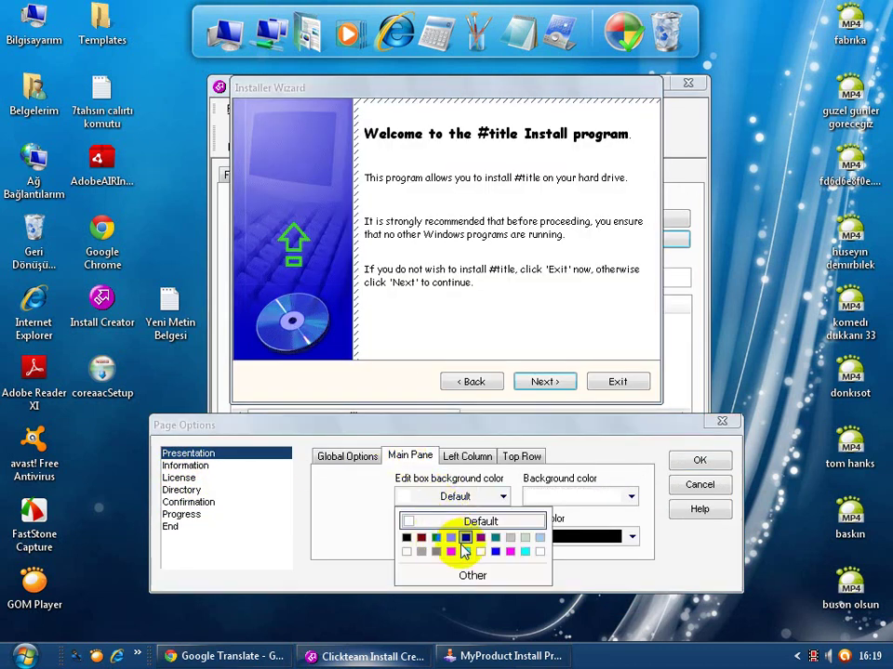
{"action": "left_click", "coordinate": [465, 539]}
Try yellow, cyan, cream and light blue as text colors for the Presentation page's main pane.
{"action": "left_click", "coordinate": [564, 535]}
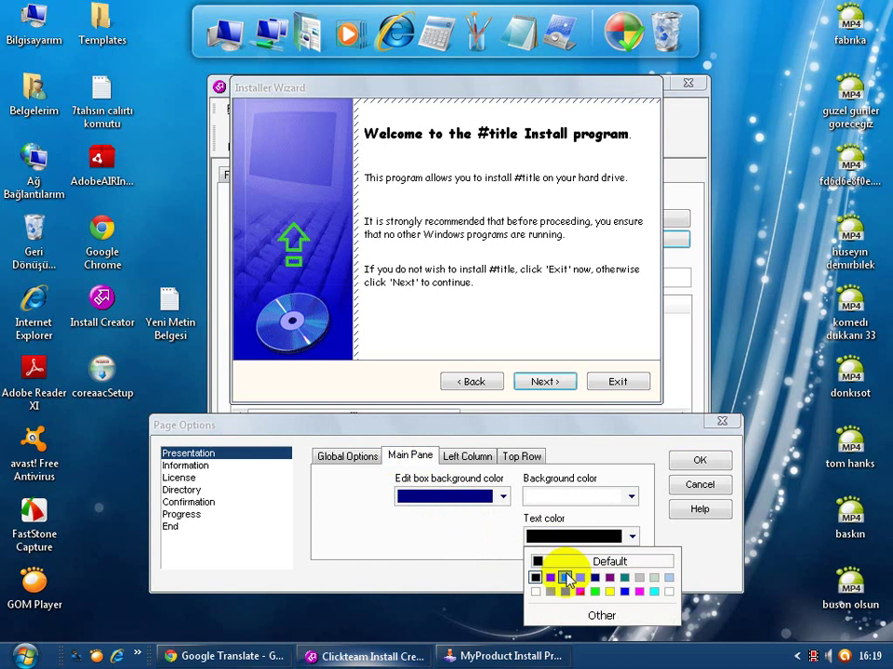
{"action": "left_click", "coordinate": [609, 592]}
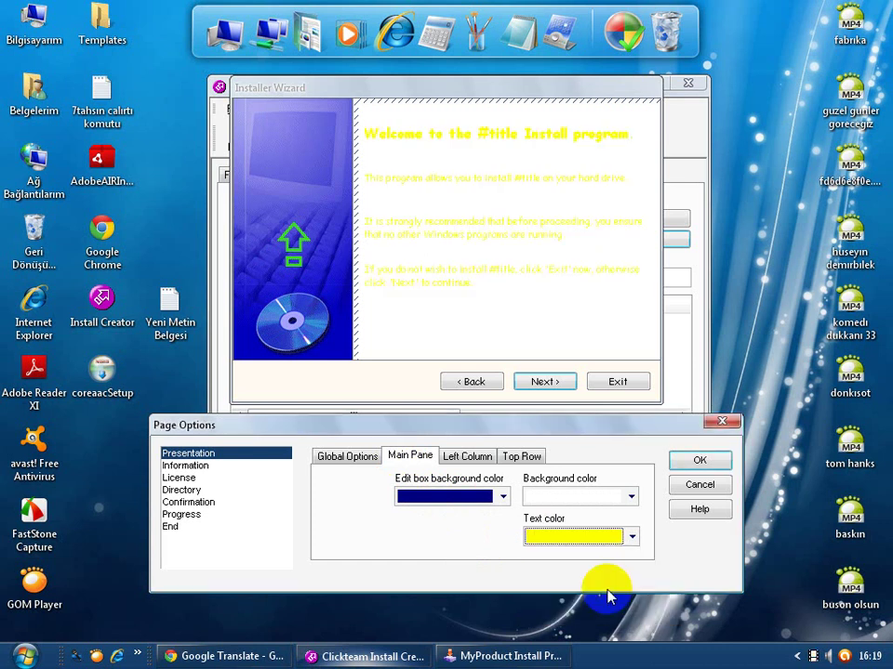
{"action": "left_click", "coordinate": [594, 538]}
{"action": "left_click", "coordinate": [655, 583]}
{"action": "left_click", "coordinate": [592, 536]}
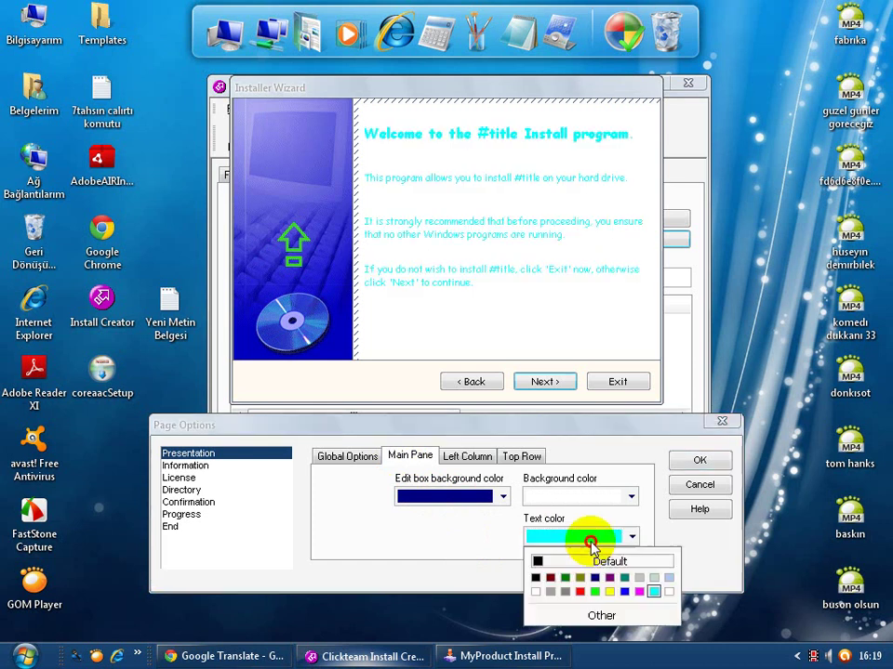
{"action": "left_click", "coordinate": [539, 592]}
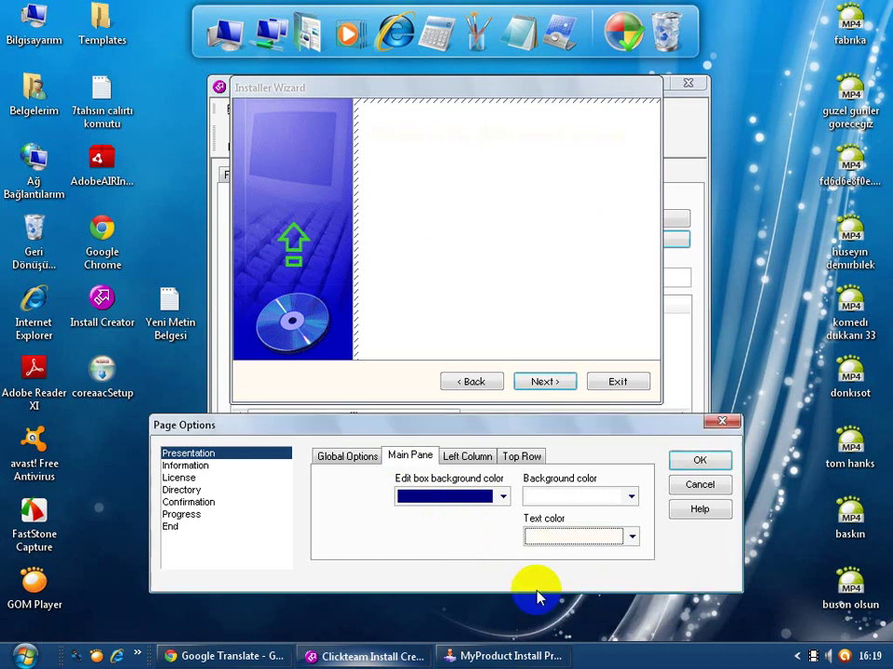
{"action": "left_click", "coordinate": [572, 536]}
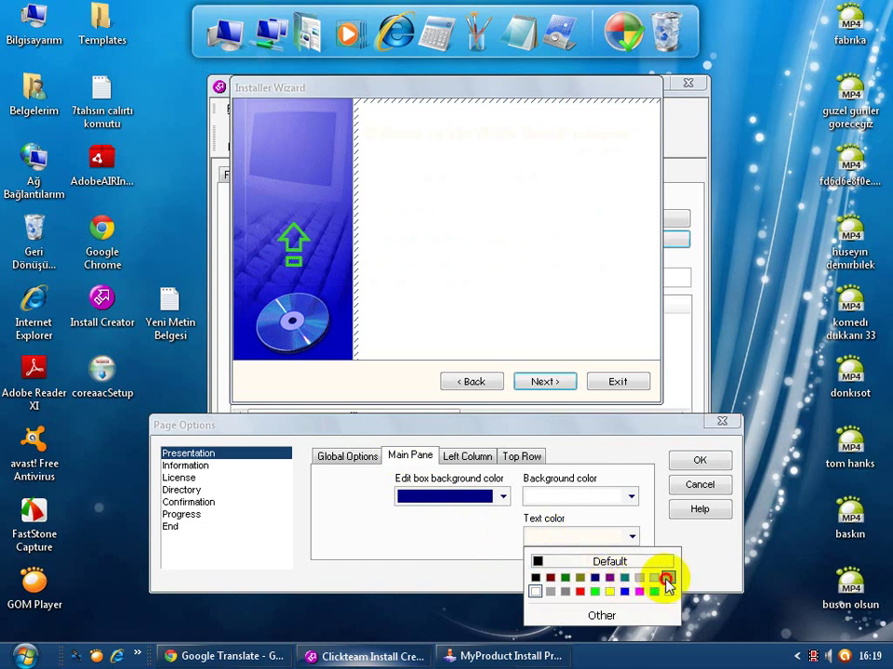
{"action": "left_click", "coordinate": [666, 577]}
Set the Presentation page's main pane to black text on a yellow background.
{"action": "left_click", "coordinate": [595, 539]}
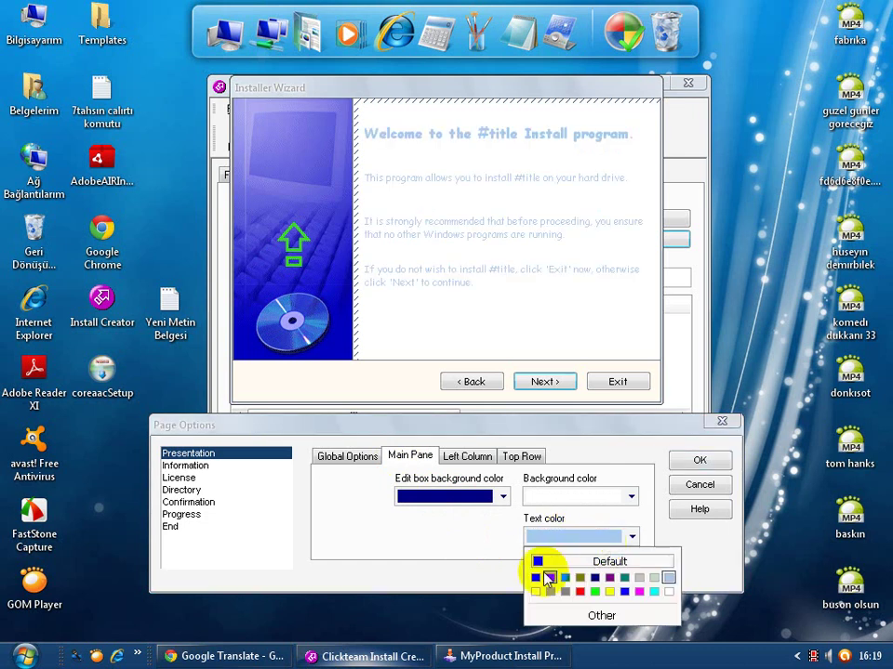
{"action": "left_click", "coordinate": [537, 578]}
{"action": "left_click", "coordinate": [538, 499]}
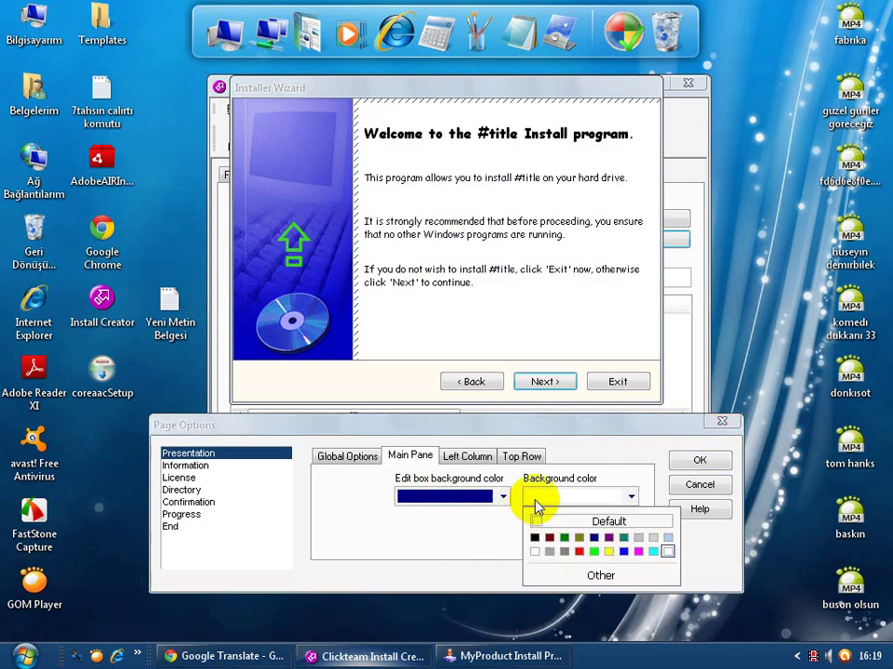
{"action": "left_click", "coordinate": [611, 550]}
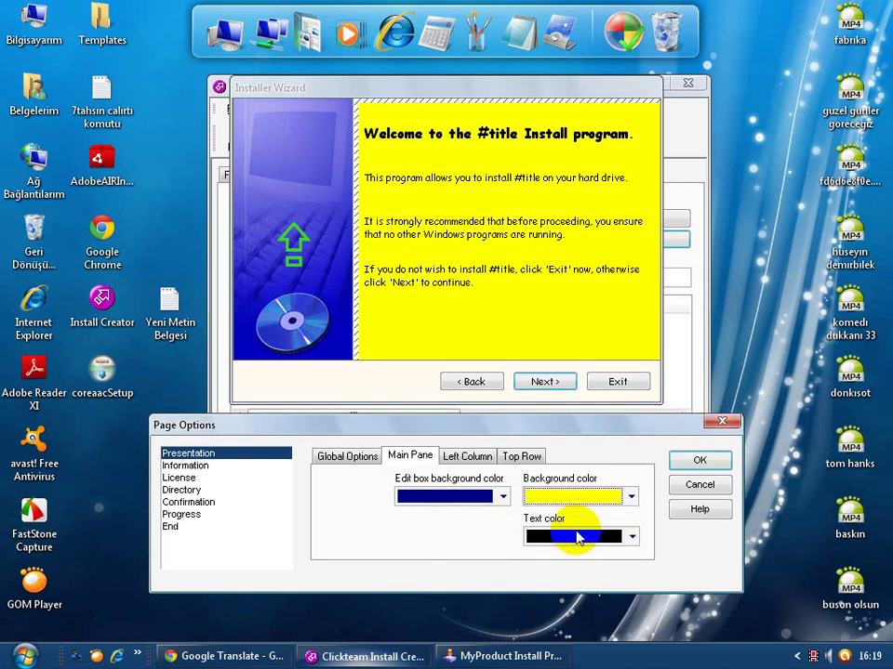
Pick a dark red background for the Presentation page's left column and a cream one for its top row.
{"action": "left_click", "coordinate": [450, 454]}
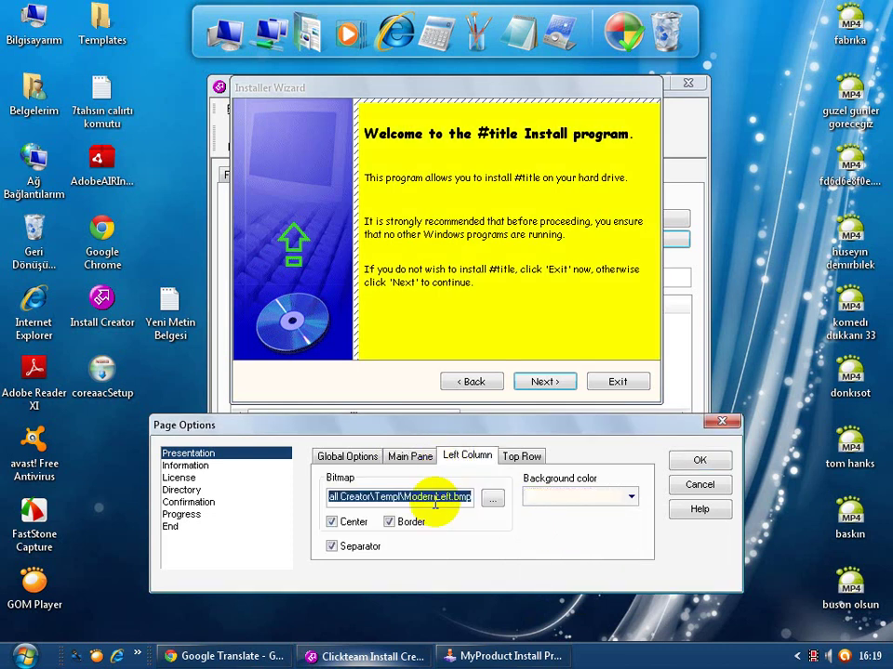
{"action": "left_click", "coordinate": [547, 493]}
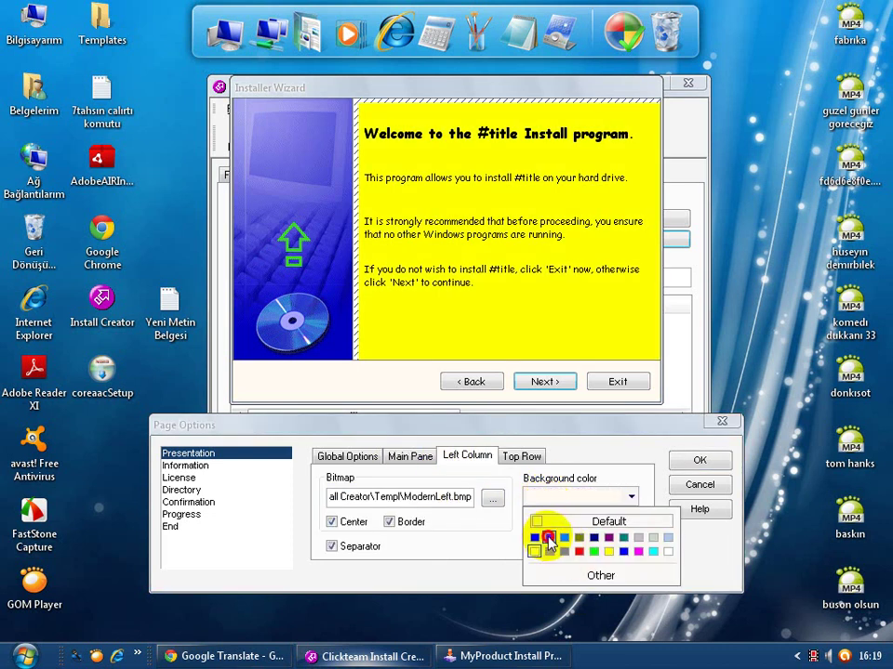
{"action": "left_click", "coordinate": [547, 537]}
{"action": "left_click", "coordinate": [522, 456]}
{"action": "left_click", "coordinate": [564, 497]}
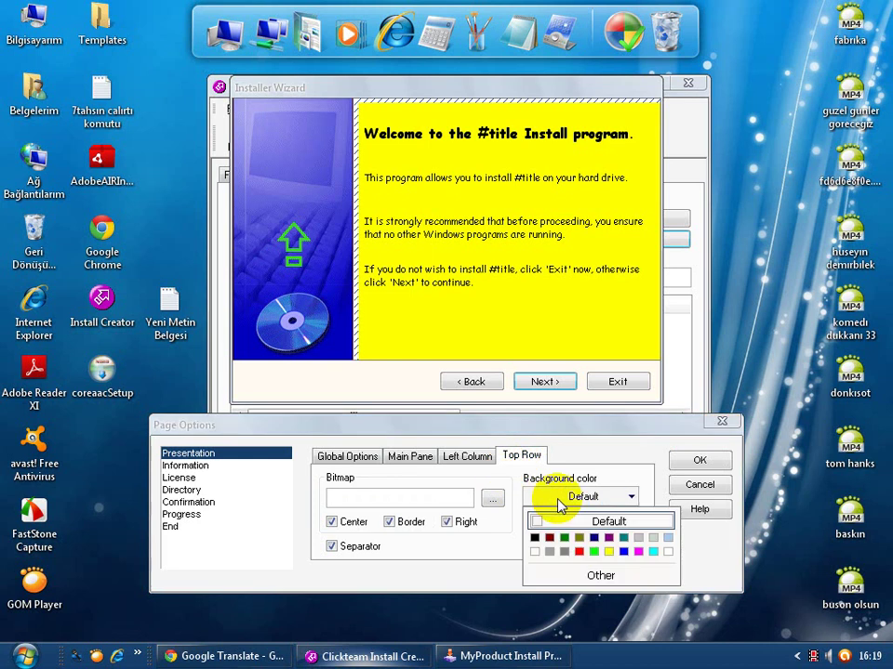
{"action": "left_click", "coordinate": [549, 539]}
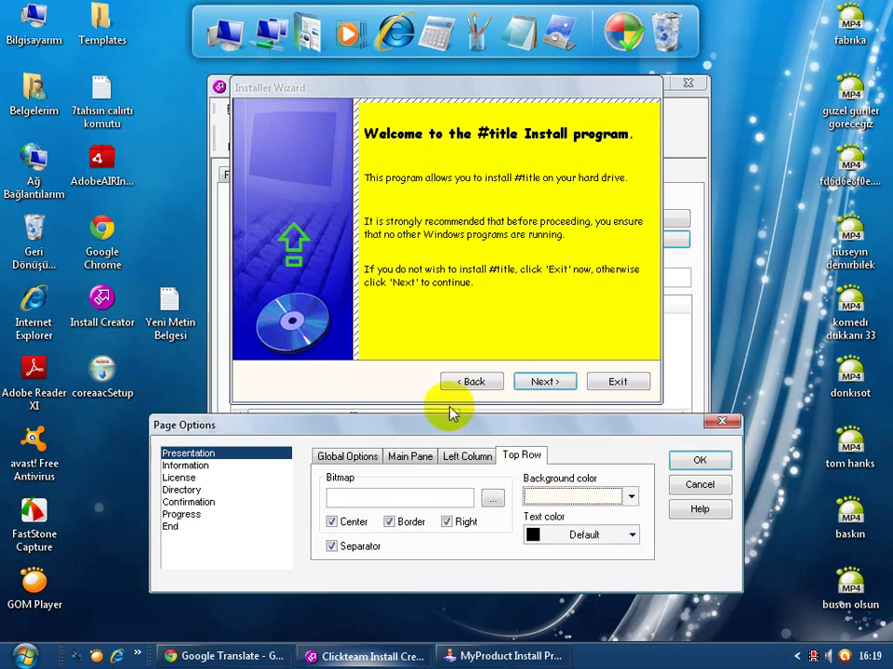
Move the Back, Next and Exit buttons of the wizard preview further left along the bottom strip.
{"action": "left_click", "coordinate": [465, 378]}
{"action": "left_click_drag", "start_coordinate": [474, 379], "coordinate": [305, 381]}
{"action": "left_click", "coordinate": [535, 378]}
{"action": "left_click_drag", "start_coordinate": [535, 378], "coordinate": [397, 382]}
{"action": "left_click_drag", "start_coordinate": [618, 382], "coordinate": [536, 382]}
Open the Yeni Metin Belgesi text file in Notepad, write a short note, clear it and minimize the window.
{"action": "double_click", "coordinate": [171, 294]}
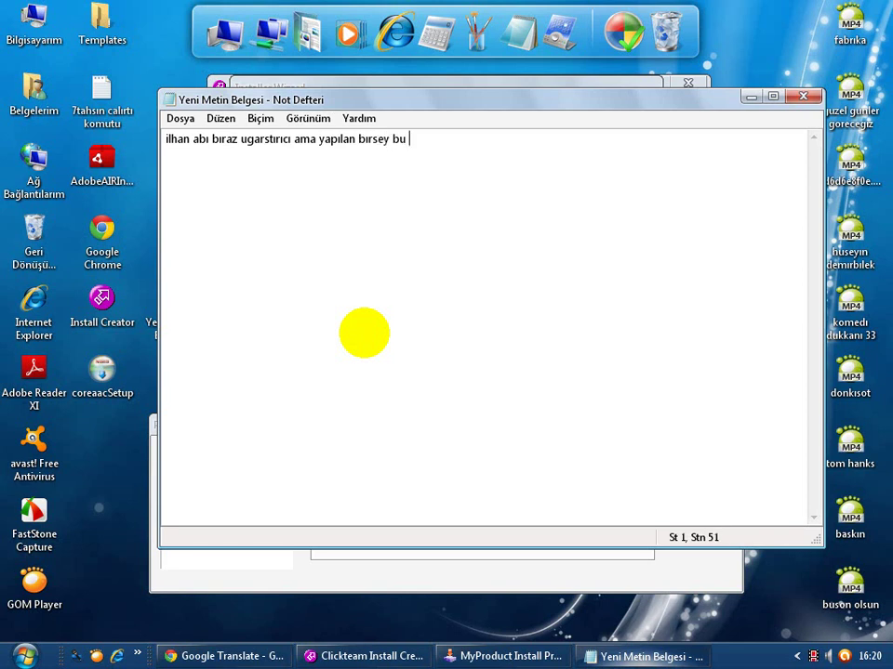
{"action": "left_click_drag", "start_coordinate": [534, 143], "coordinate": [30, 152]}
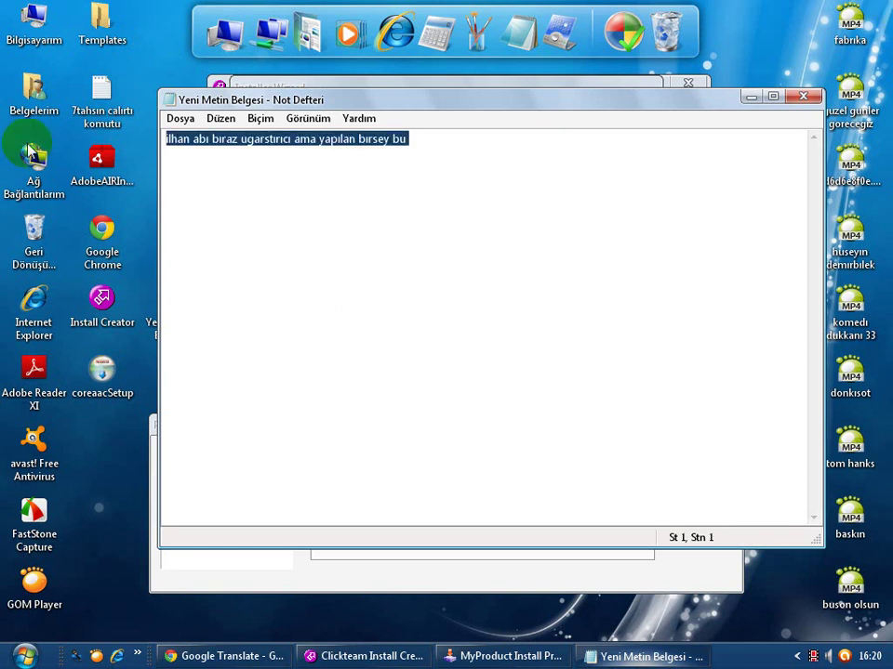
{"action": "key", "text": "Delete"}
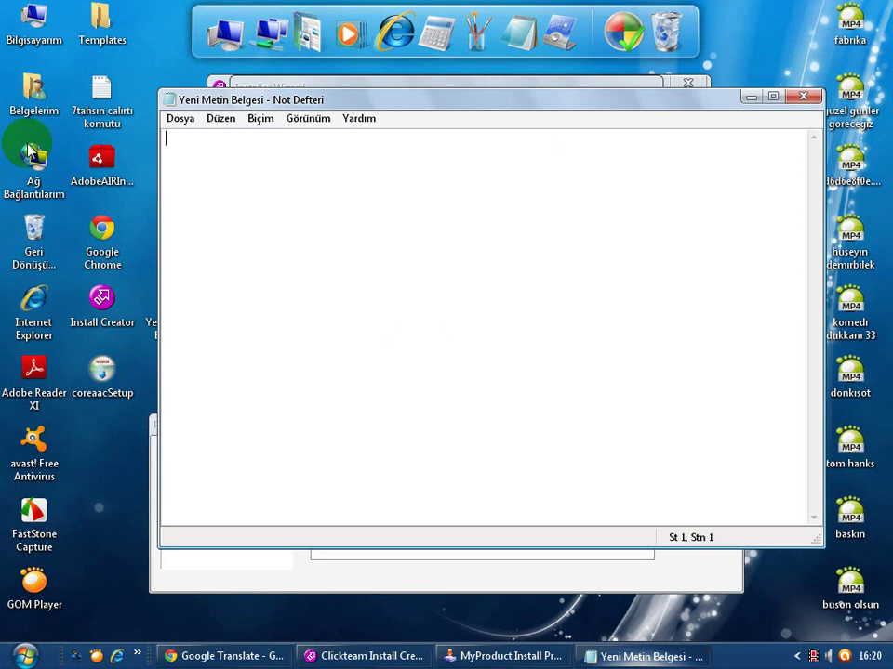
{"action": "left_click", "coordinate": [749, 97]}
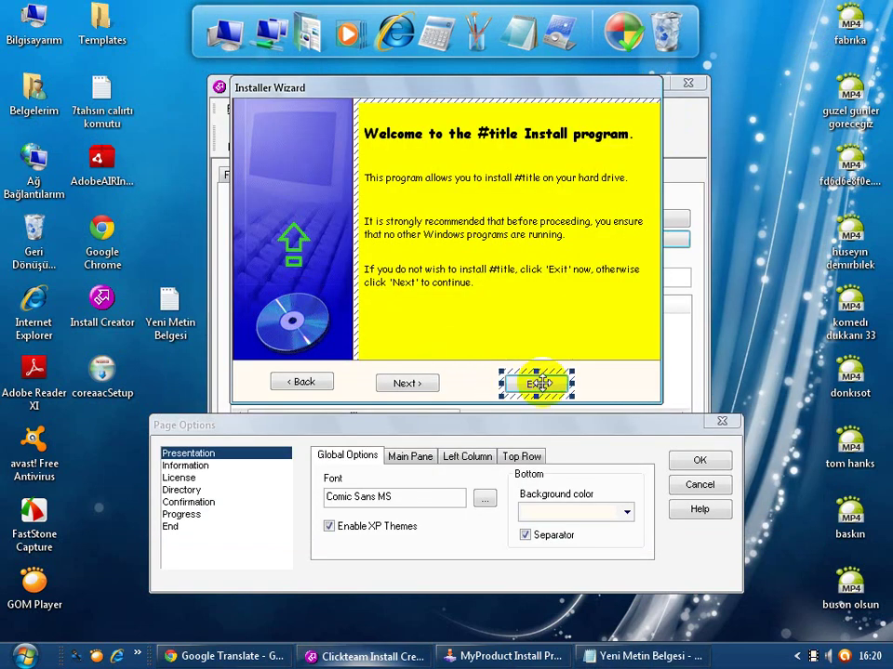
Try Estrangelo Edessa and Latha as the Presentation page's font.
{"action": "left_click", "coordinate": [445, 502]}
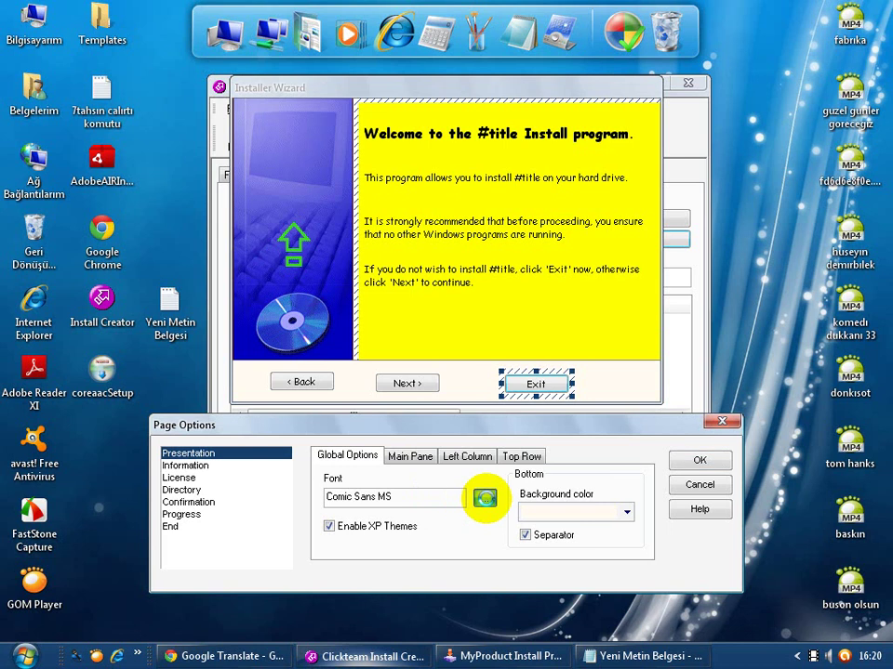
{"action": "left_click", "coordinate": [484, 500]}
{"action": "left_click", "coordinate": [326, 443]}
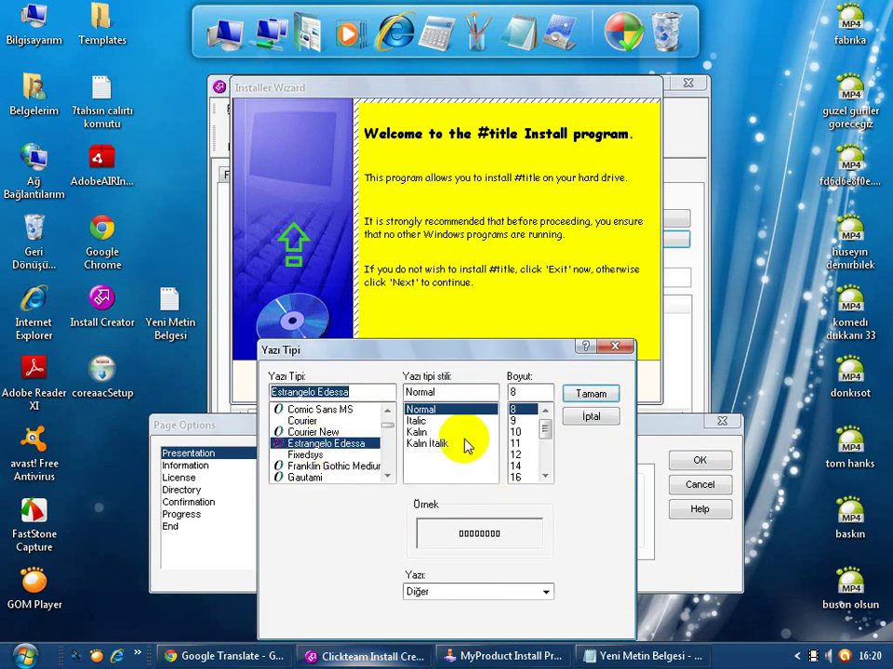
{"action": "left_click", "coordinate": [569, 402]}
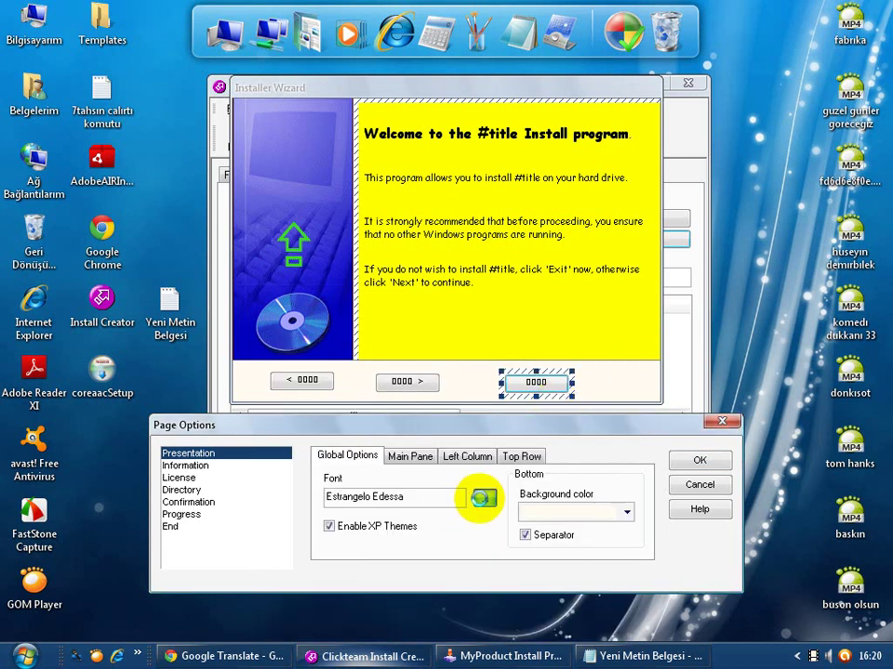
{"action": "left_click", "coordinate": [483, 498]}
{"action": "left_click", "coordinate": [319, 478]}
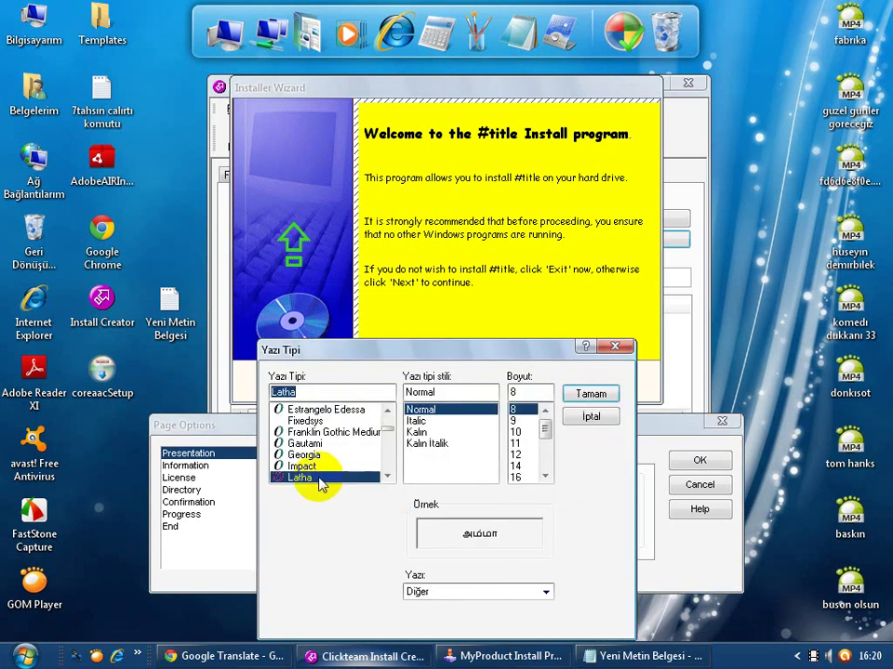
{"action": "left_click", "coordinate": [579, 398]}
Set the Presentation page's font style to bold italic (Kalın İtalik) and its size to 16.
{"action": "left_click", "coordinate": [485, 502]}
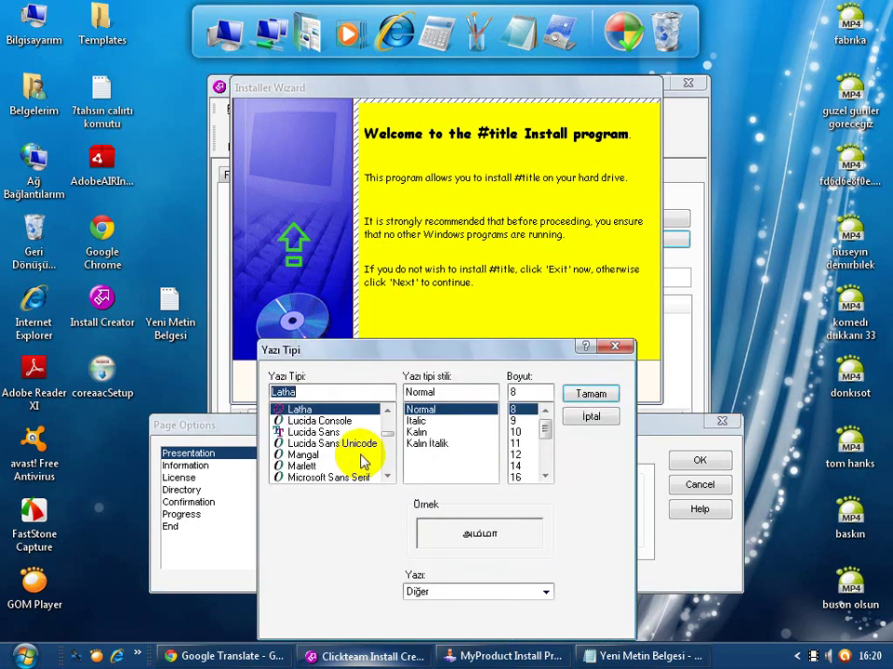
{"action": "scroll", "coordinate": [350, 456], "scroll_direction": "up", "scroll_amount": 10}
{"action": "left_click", "coordinate": [426, 443]}
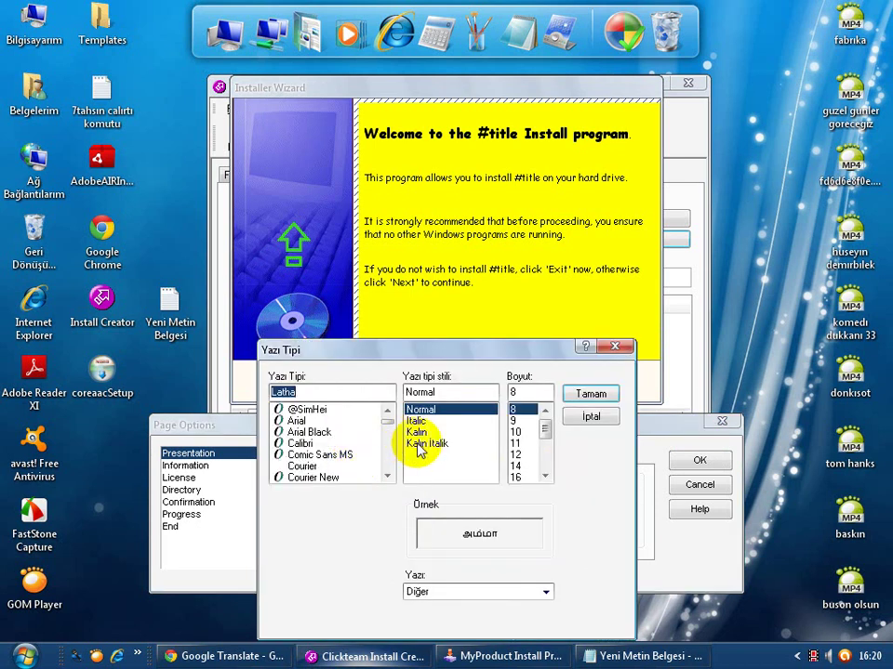
{"action": "left_click", "coordinate": [515, 476]}
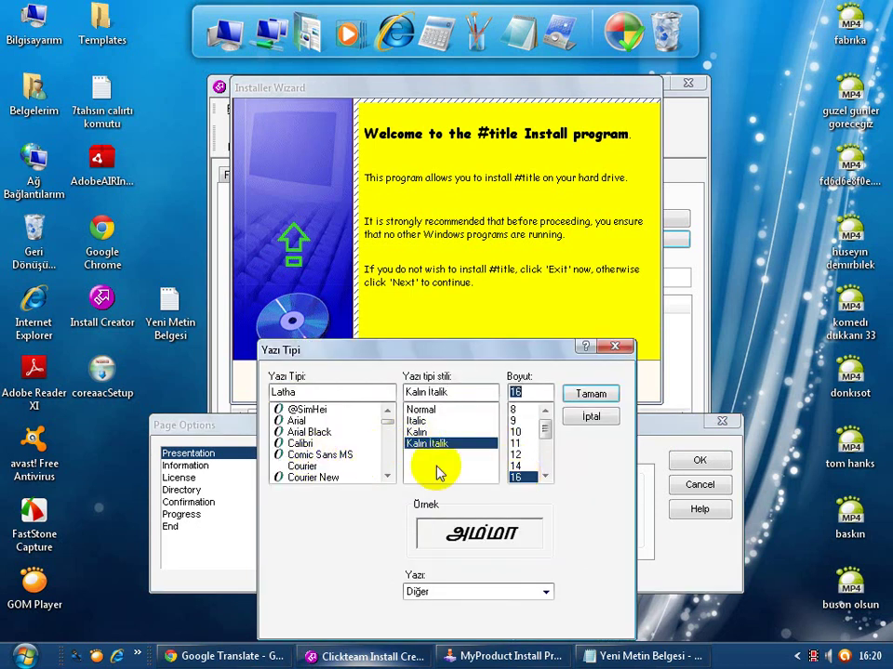
{"action": "left_click", "coordinate": [299, 467]}
{"action": "mouse_move", "coordinate": [300, 467]}
{"action": "left_mouse_down"}
{"action": "mouse_move", "coordinate": [299, 479]}
{"action": "mouse_move", "coordinate": [307, 473]}
{"action": "mouse_move", "coordinate": [298, 488]}
{"action": "mouse_move", "coordinate": [309, 443]}
{"action": "mouse_move", "coordinate": [309, 456]}
{"action": "left_mouse_up"}
{"action": "scroll", "coordinate": [308, 460], "scroll_direction": "down", "scroll_amount": 2}
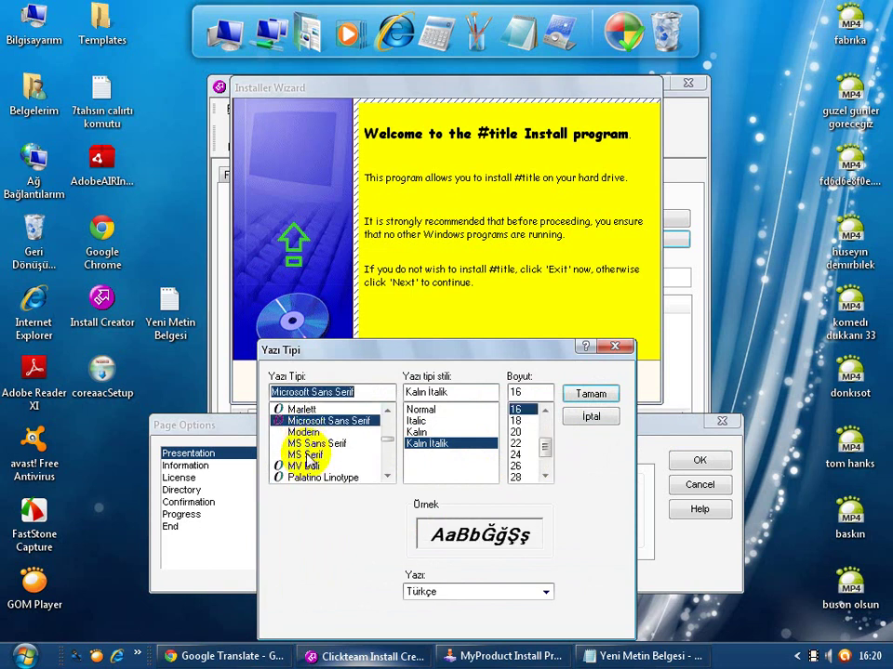
{"action": "scroll", "coordinate": [307, 459], "scroll_direction": "down", "scroll_amount": 2}
{"action": "scroll", "coordinate": [307, 459], "scroll_direction": "up", "scroll_amount": 10}
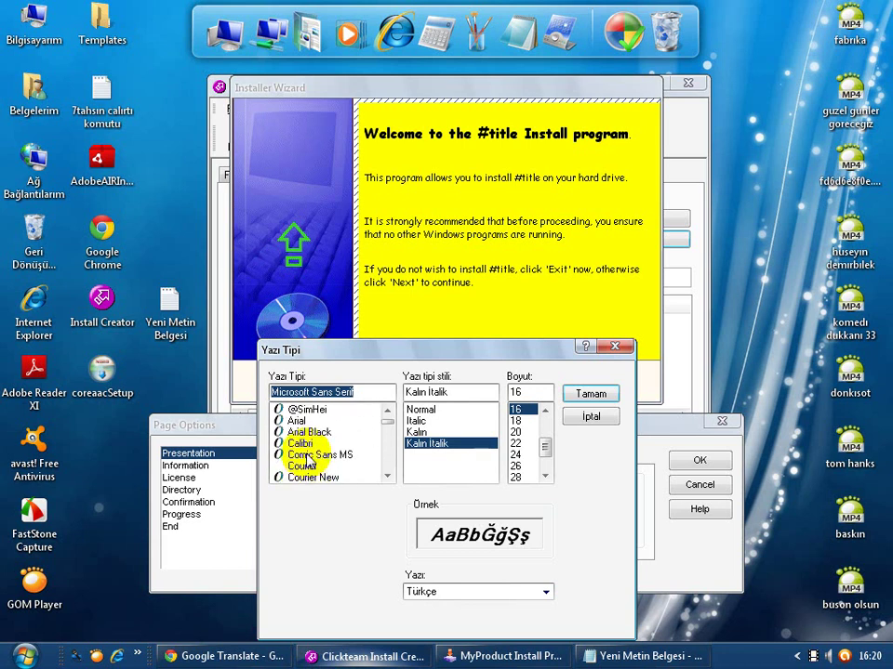
{"action": "left_click", "coordinate": [307, 409]}
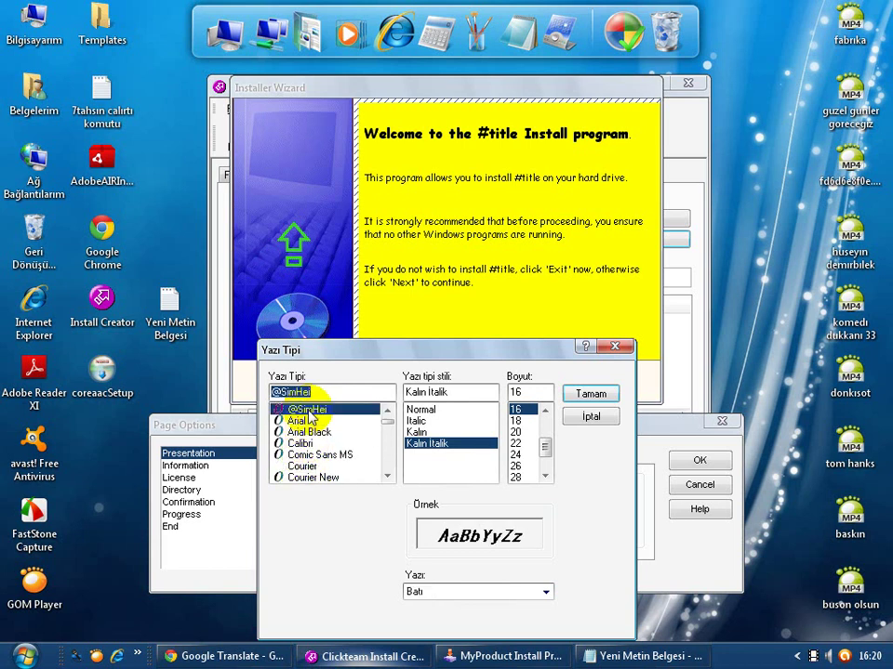
{"action": "left_click", "coordinate": [300, 420]}
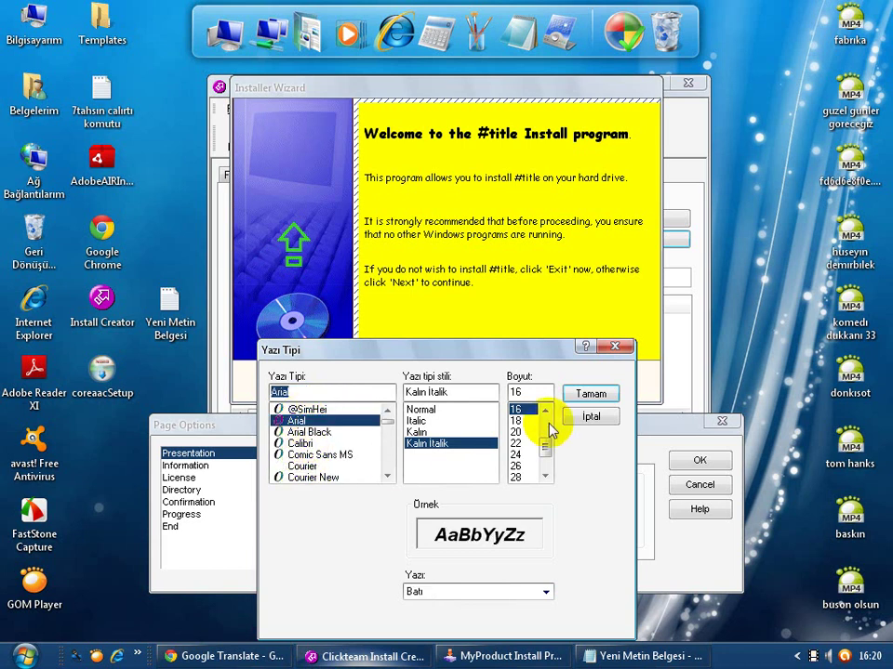
{"action": "left_click", "coordinate": [591, 395]}
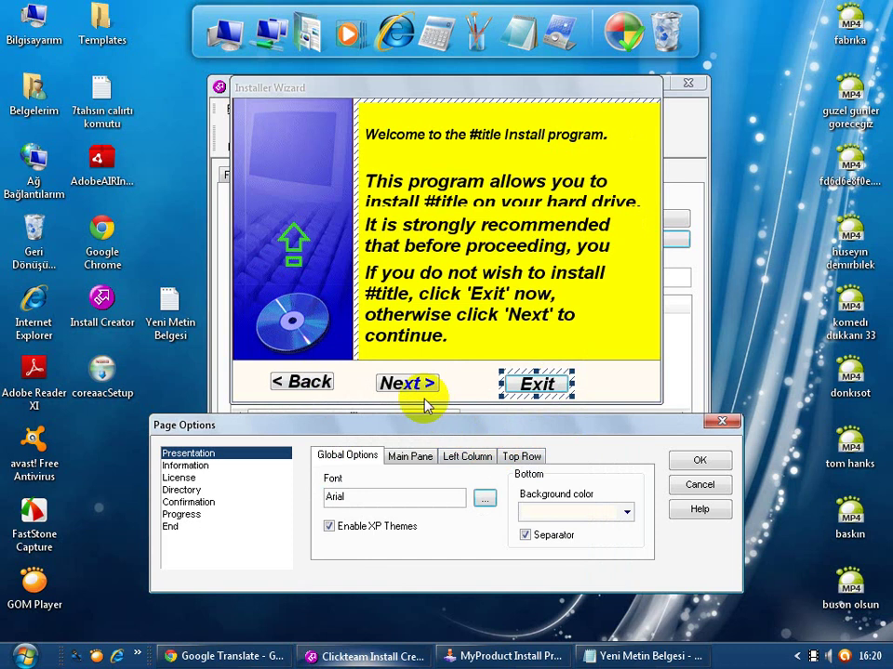
Change the Presentation page's font to WST_Swed.
{"action": "left_click", "coordinate": [484, 500]}
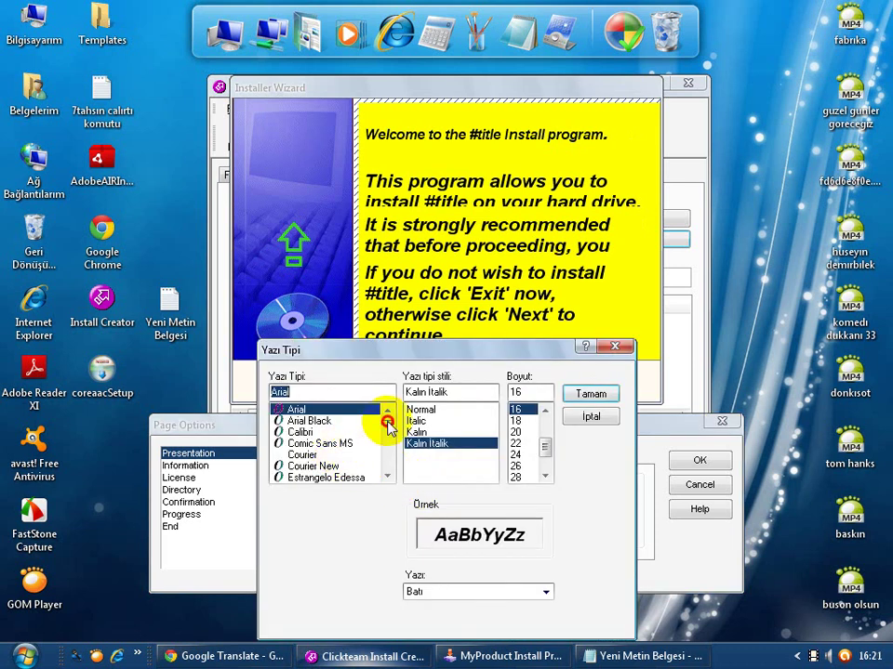
{"action": "left_click_drag", "start_coordinate": [387, 423], "coordinate": [385, 473]}
{"action": "left_click", "coordinate": [329, 468]}
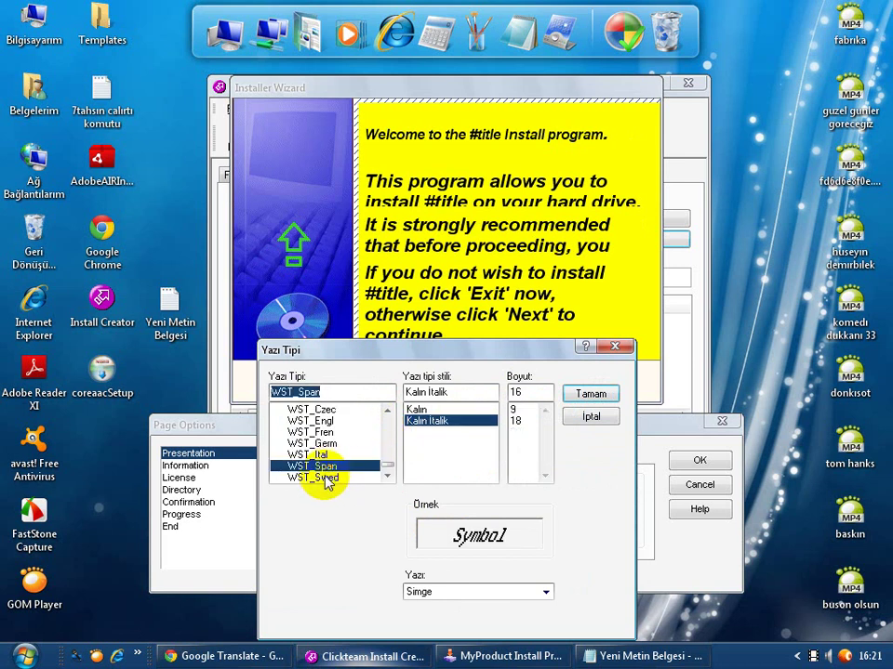
{"action": "left_click", "coordinate": [321, 478]}
{"action": "left_click", "coordinate": [588, 394]}
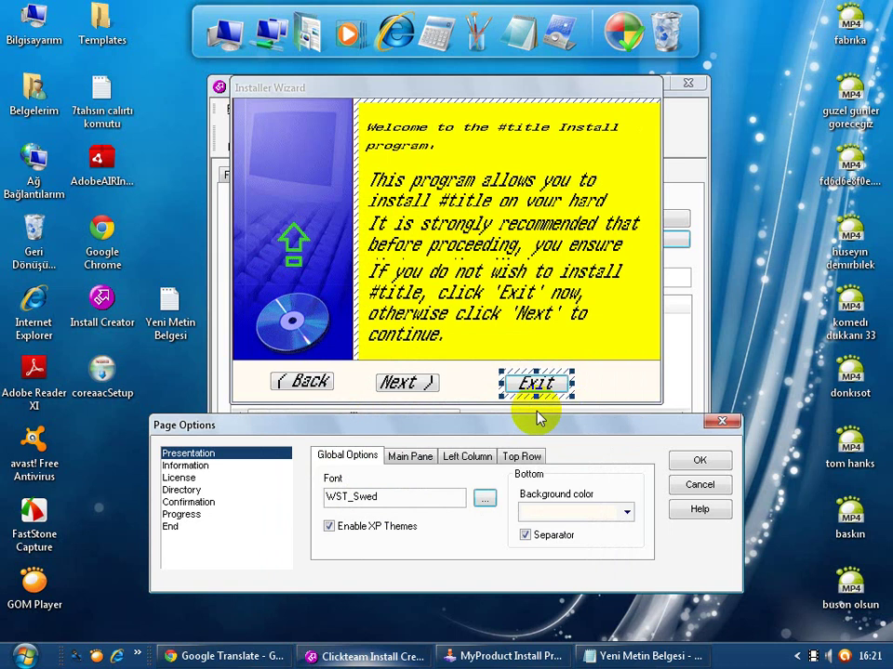
Move the Exit, Next and Back buttons of the wizard preview back to the right and discard the page options.
{"action": "left_click_drag", "start_coordinate": [534, 384], "coordinate": [588, 376]}
{"action": "left_click_drag", "start_coordinate": [418, 384], "coordinate": [502, 375]}
{"action": "left_click_drag", "start_coordinate": [326, 383], "coordinate": [375, 384]}
{"action": "left_click", "coordinate": [440, 420]}
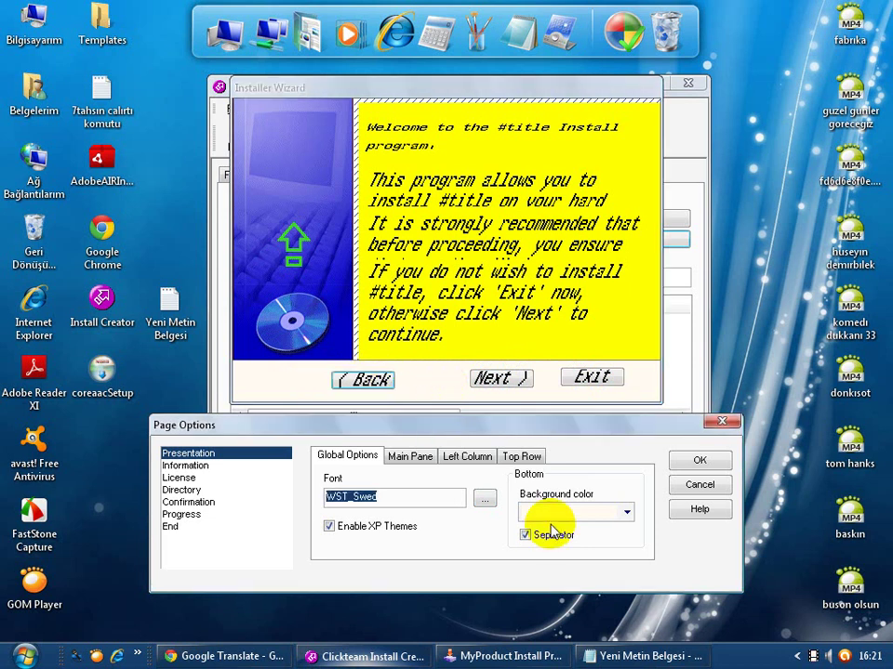
{"action": "left_click", "coordinate": [690, 480]}
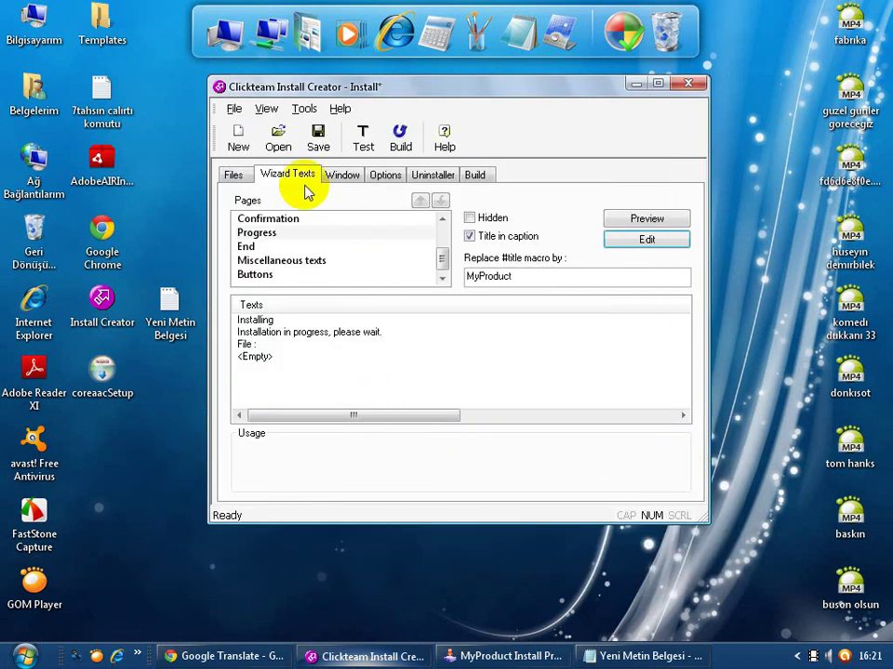
{"action": "left_click", "coordinate": [385, 177]}
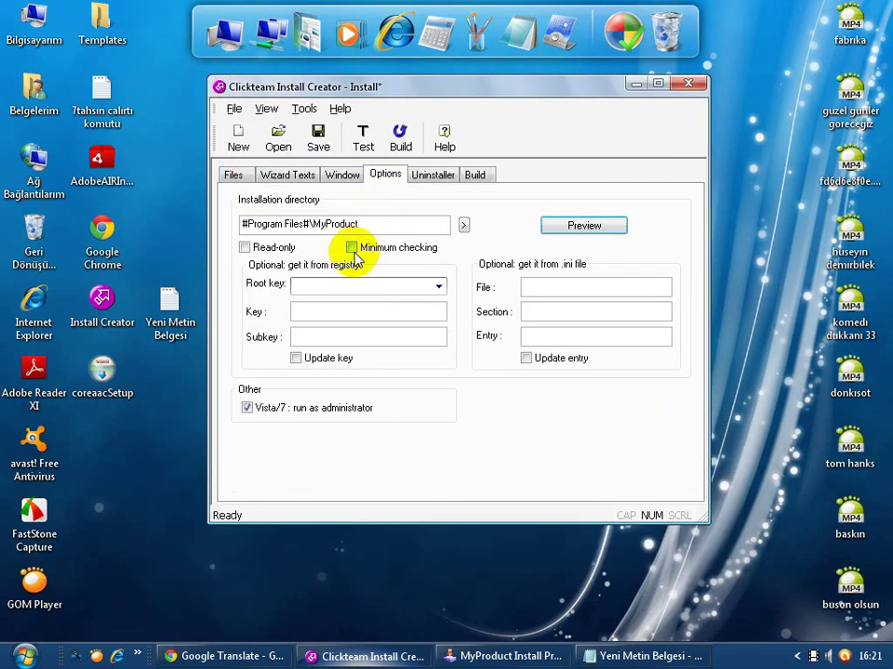
{"action": "left_click", "coordinate": [248, 248]}
{"action": "left_click", "coordinate": [316, 286]}
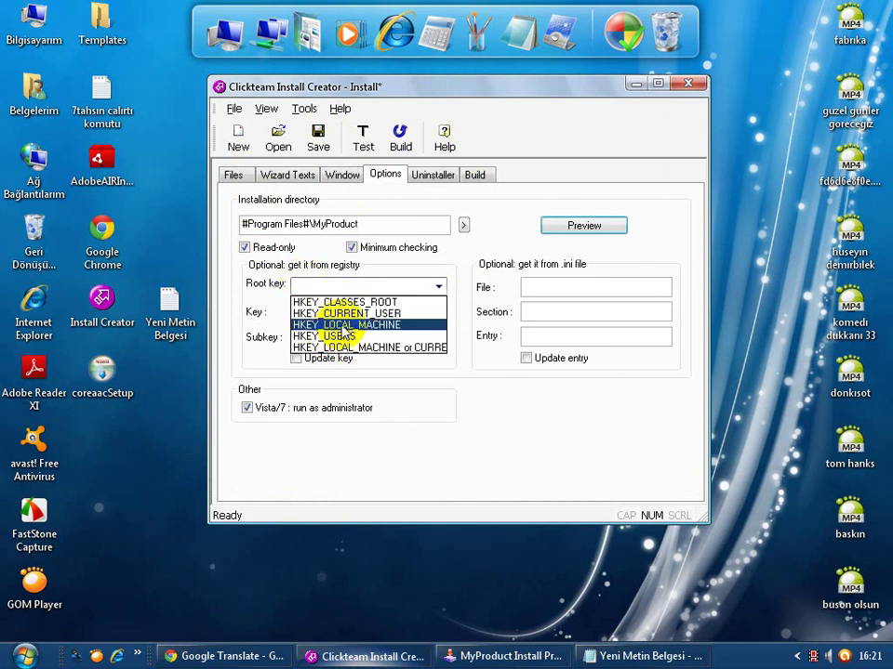
{"action": "left_click", "coordinate": [346, 326]}
{"action": "left_click", "coordinate": [308, 311]}
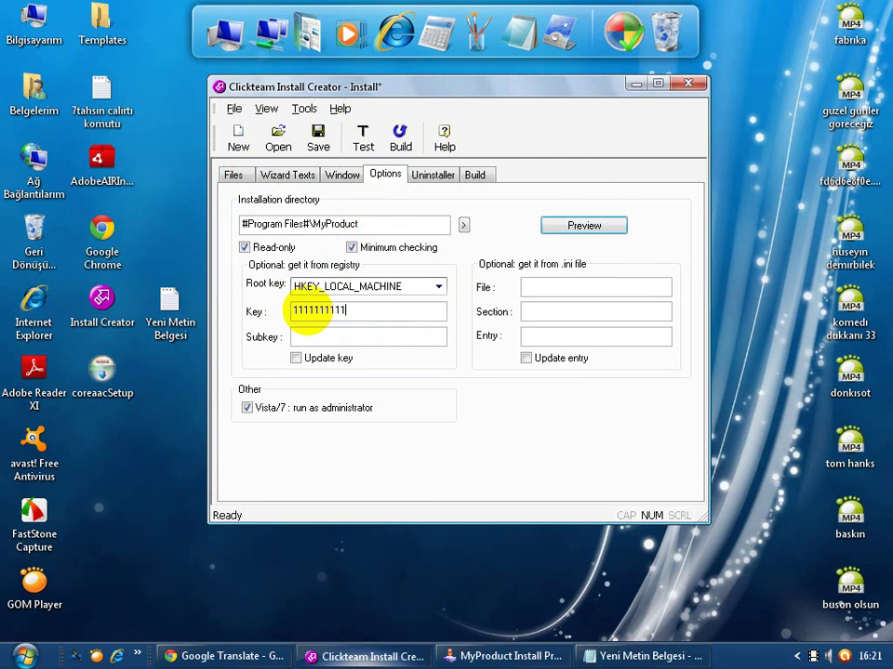
{"action": "left_click", "coordinate": [310, 336]}
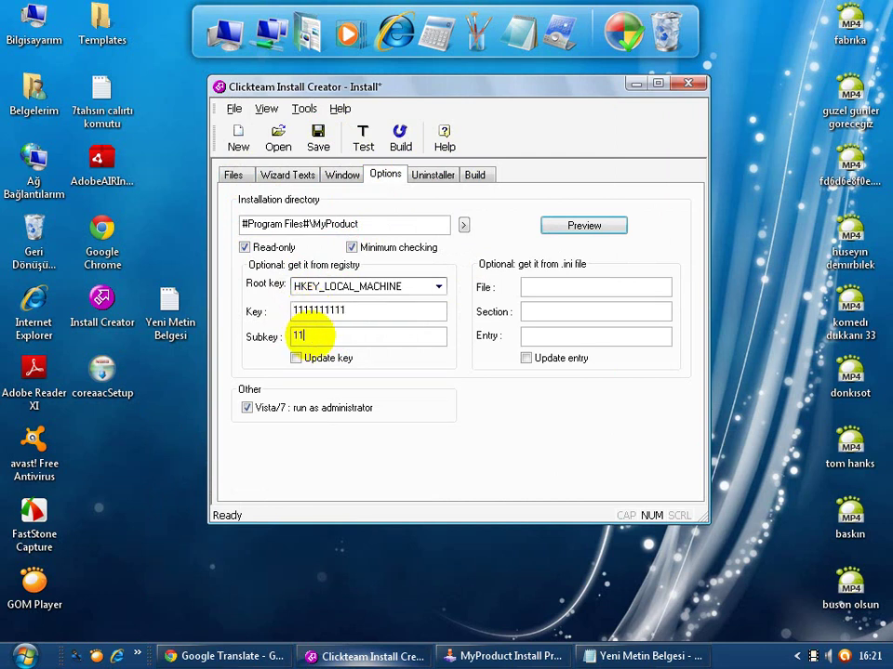
Set the .ini source to file donanim, section admin and entry ben, and enable updating of both the entry and the registry key.
{"action": "left_click", "coordinate": [528, 286]}
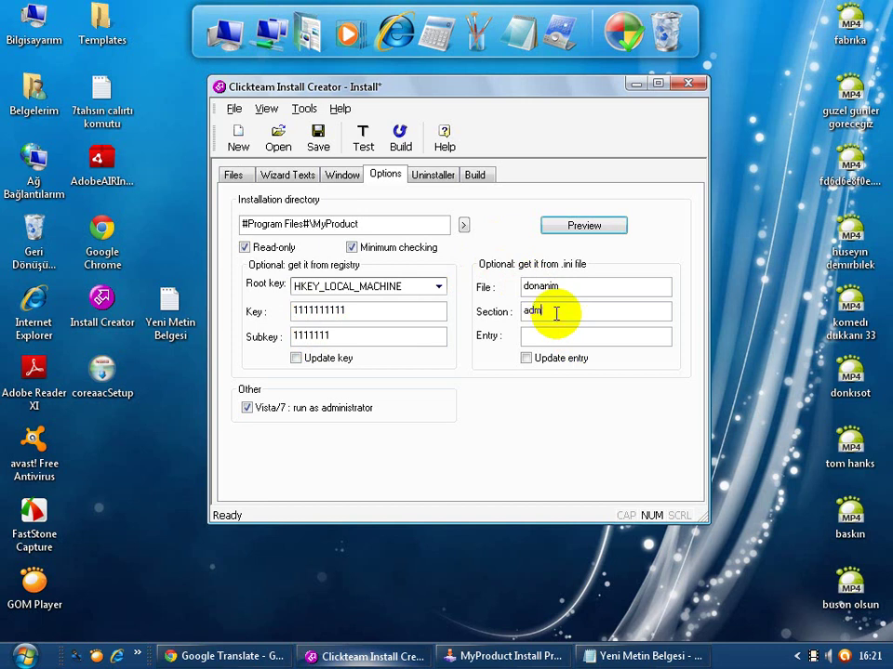
{"action": "left_click", "coordinate": [535, 336]}
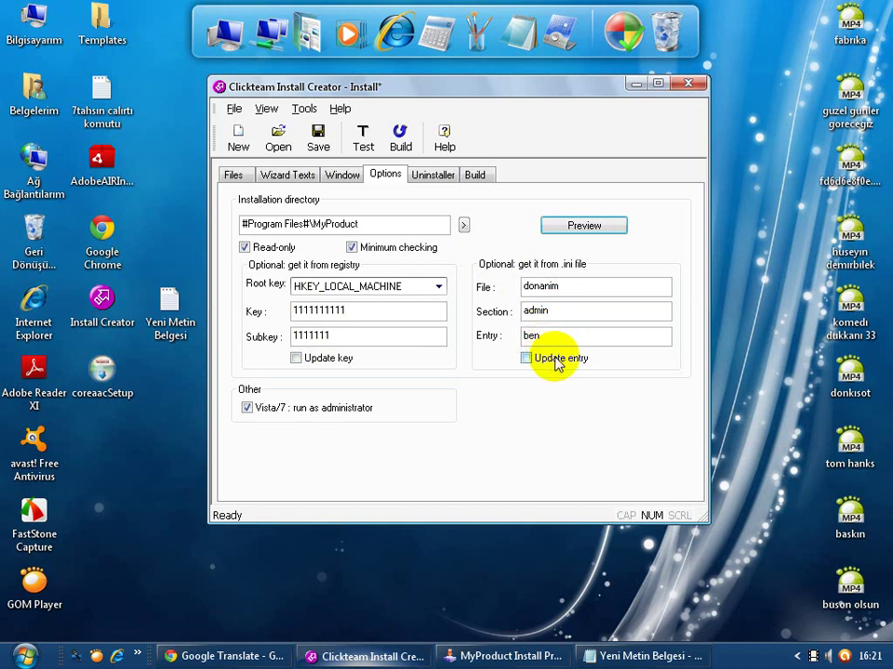
{"action": "left_click", "coordinate": [526, 358]}
{"action": "left_click", "coordinate": [307, 363]}
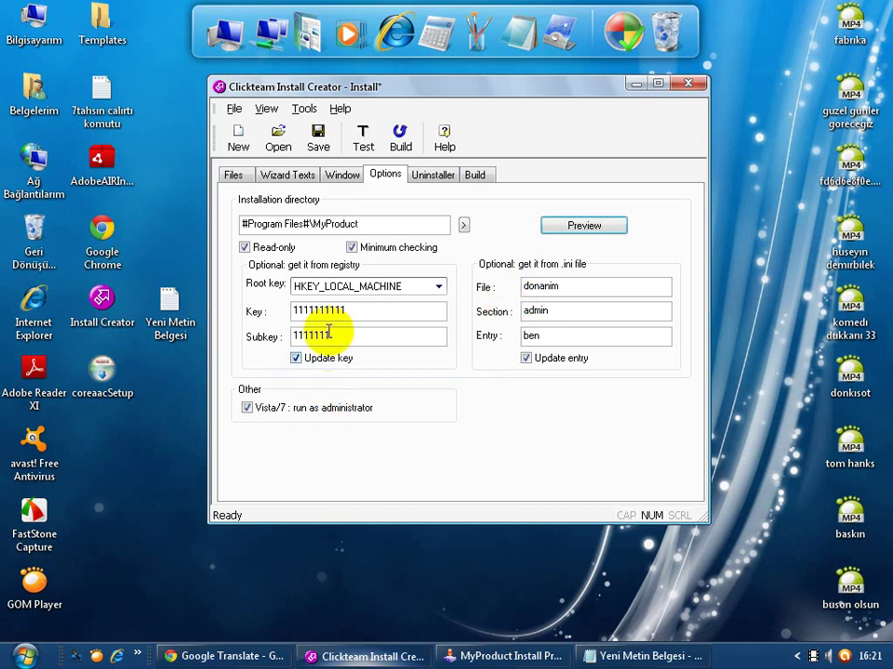
Append the My Documents directory macro to the installation directory path.
{"action": "left_click", "coordinate": [434, 176]}
{"action": "left_click", "coordinate": [385, 177]}
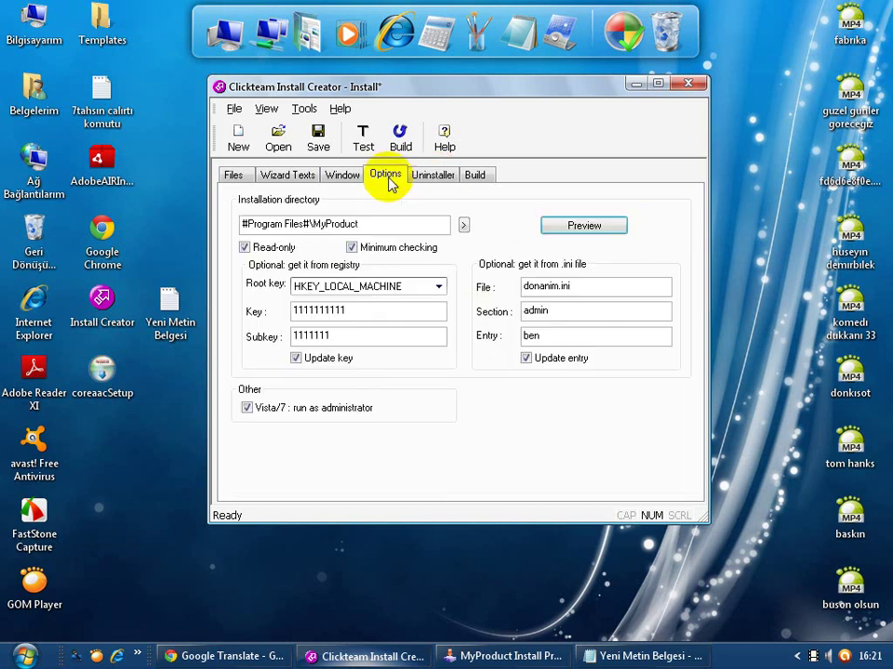
{"action": "left_click", "coordinate": [462, 224]}
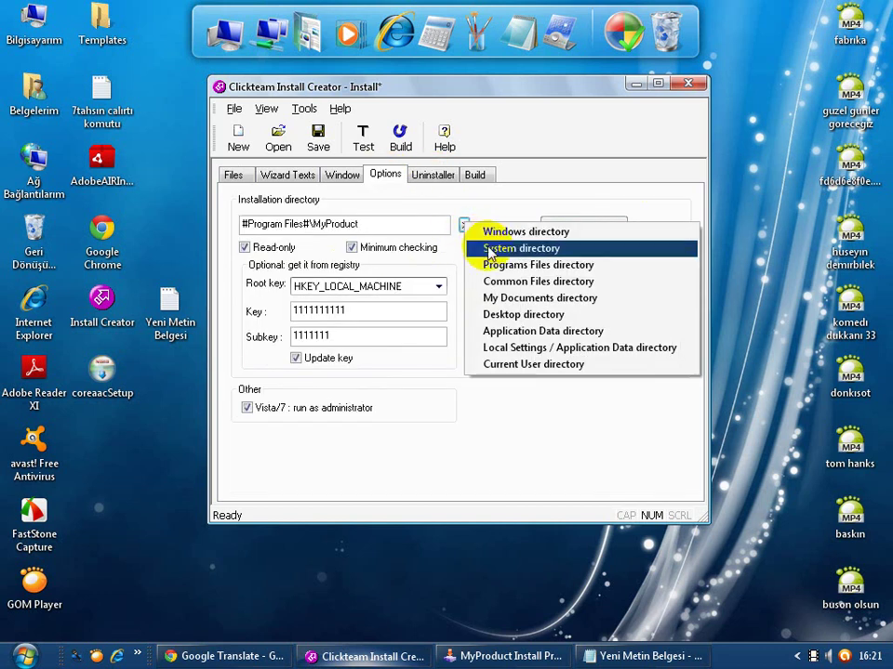
{"action": "left_click", "coordinate": [506, 297]}
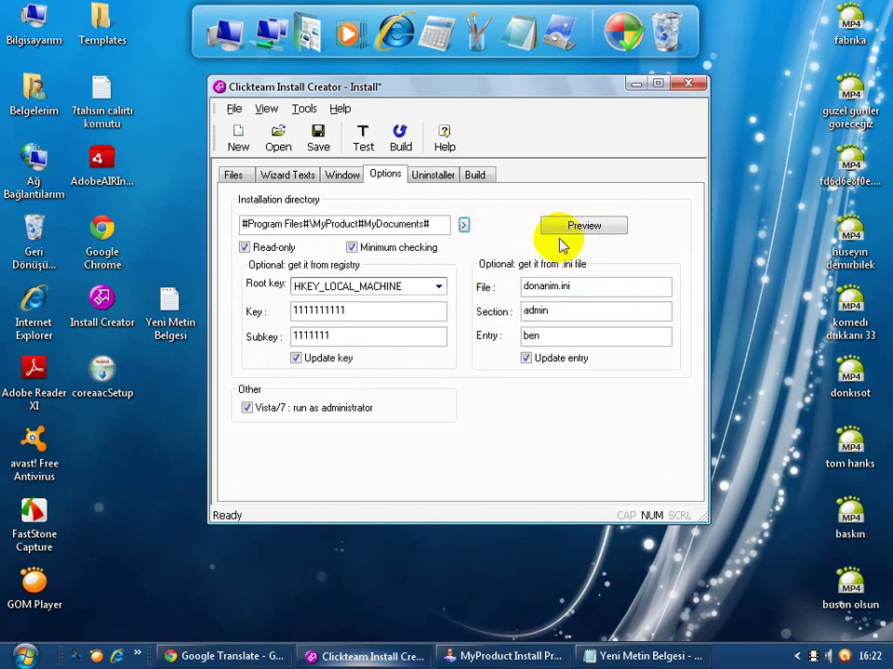
Set the uninstaller filename to benim dosyam.
{"action": "left_click", "coordinate": [432, 176]}
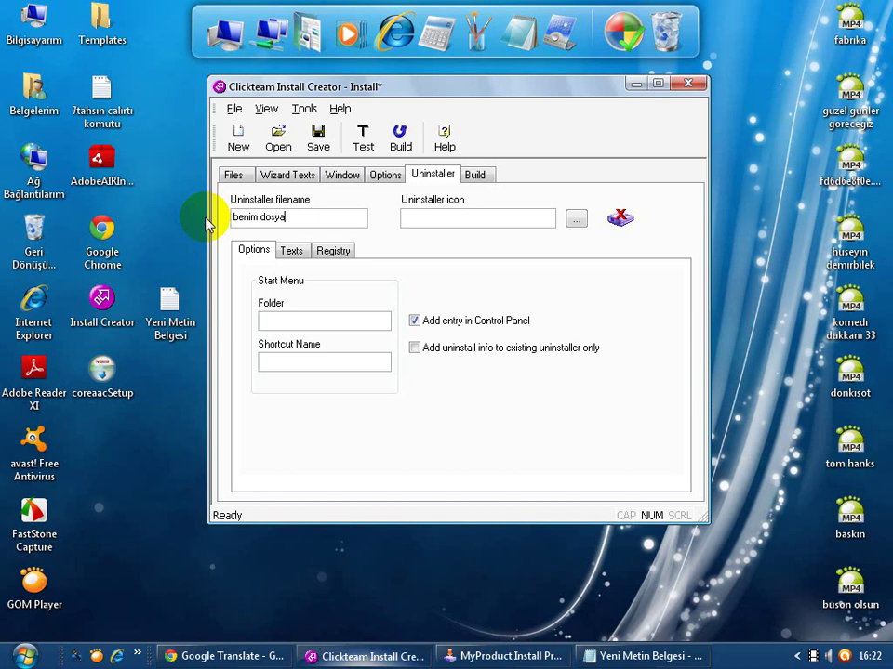
{"action": "left_click", "coordinate": [574, 219]}
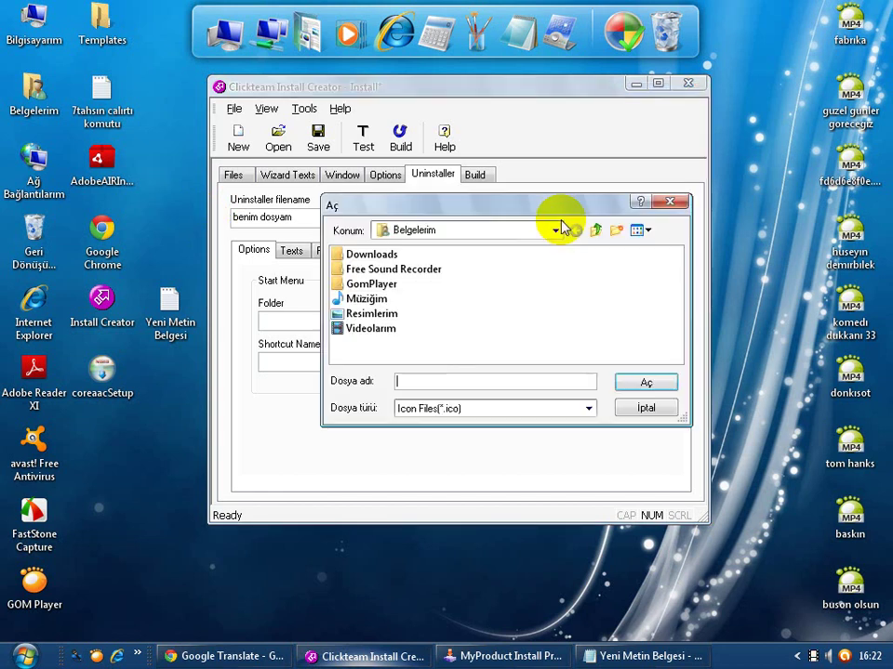
{"action": "left_click", "coordinate": [457, 411]}
{"action": "left_click", "coordinate": [455, 409]}
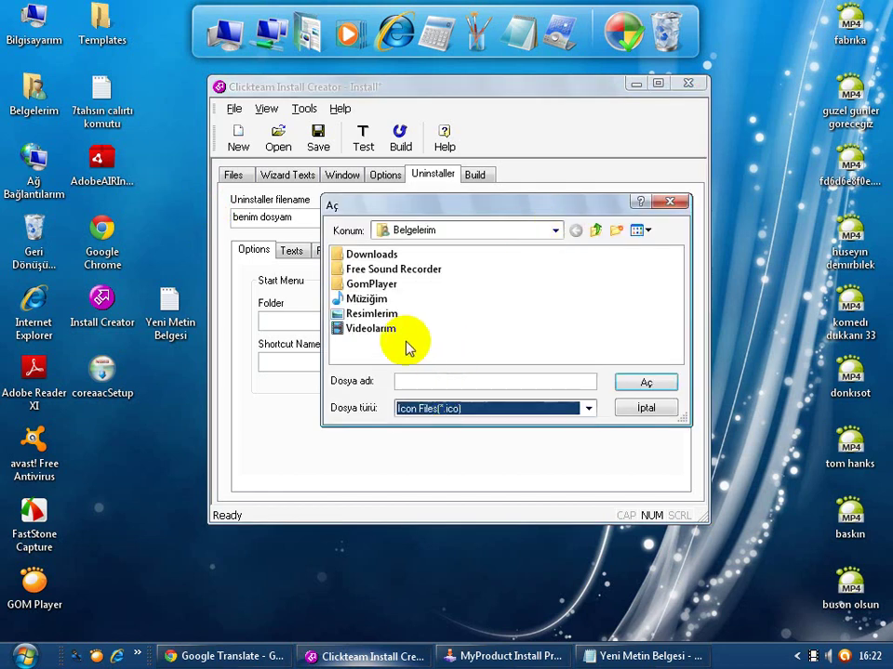
{"action": "left_click", "coordinate": [675, 411]}
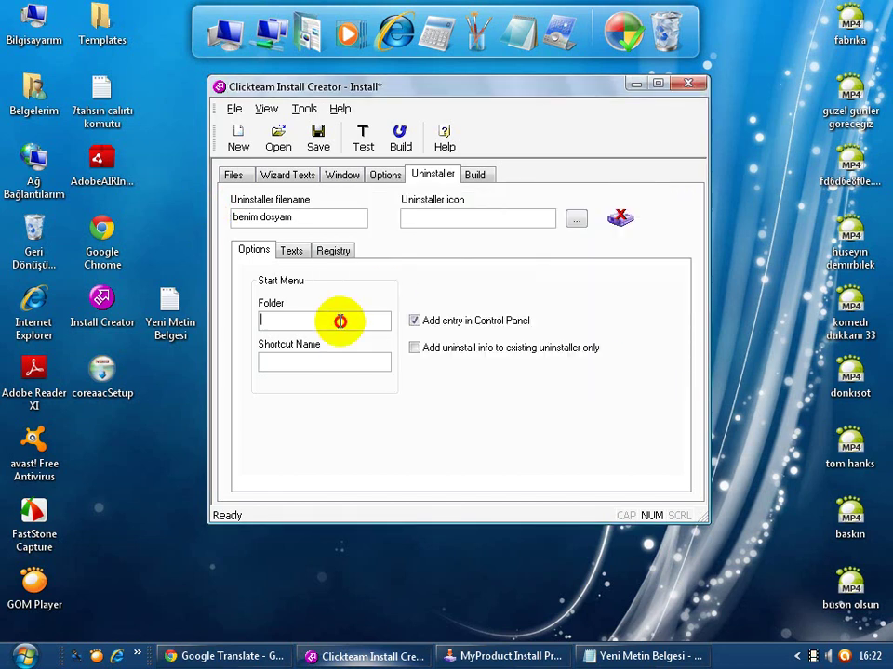
Add uninstall info to the existing uninstaller only, and list seni yazacagim ben among the registry keys to remove.
{"action": "left_click", "coordinate": [414, 348]}
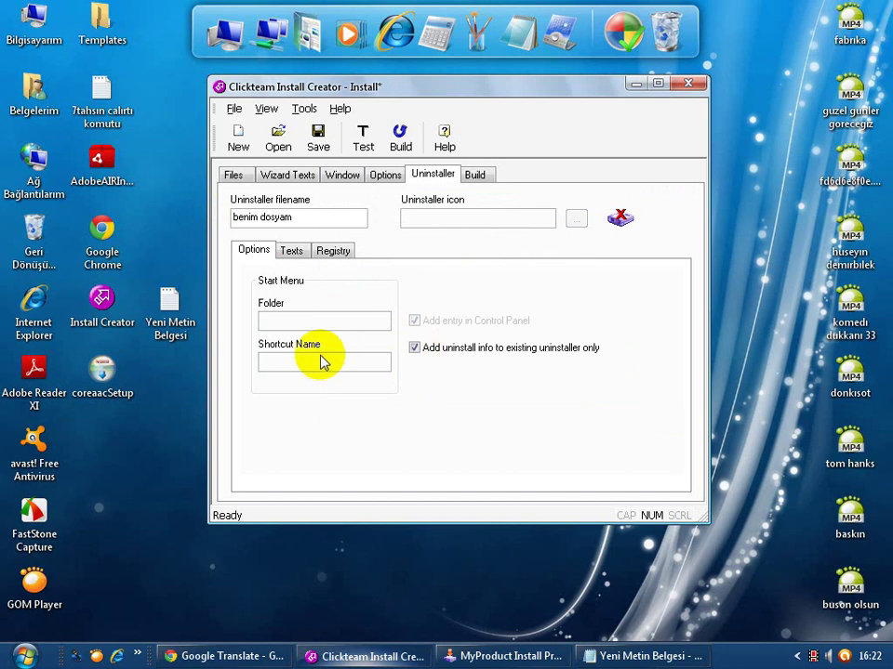
{"action": "left_click", "coordinate": [294, 255]}
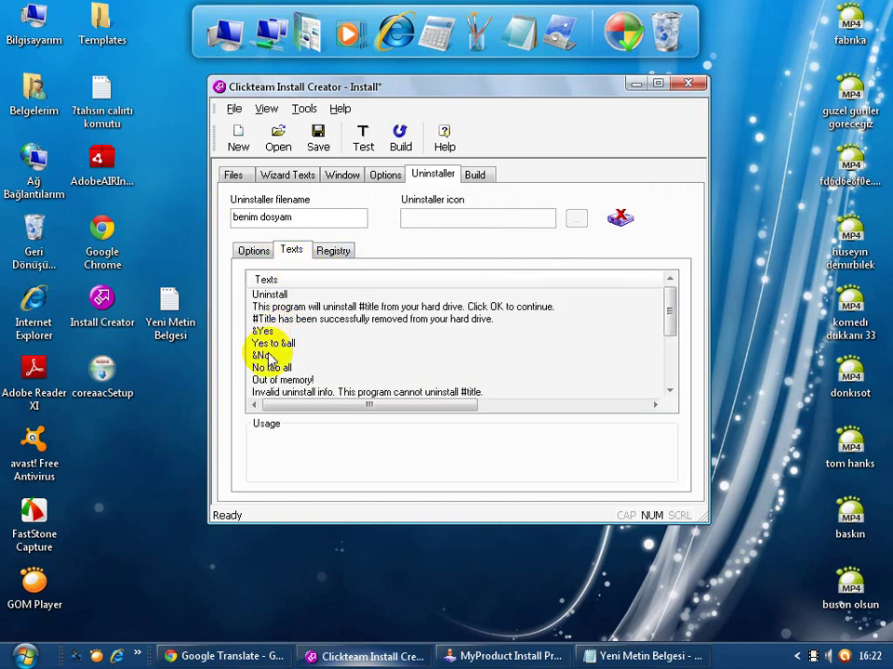
{"action": "left_click", "coordinate": [331, 251]}
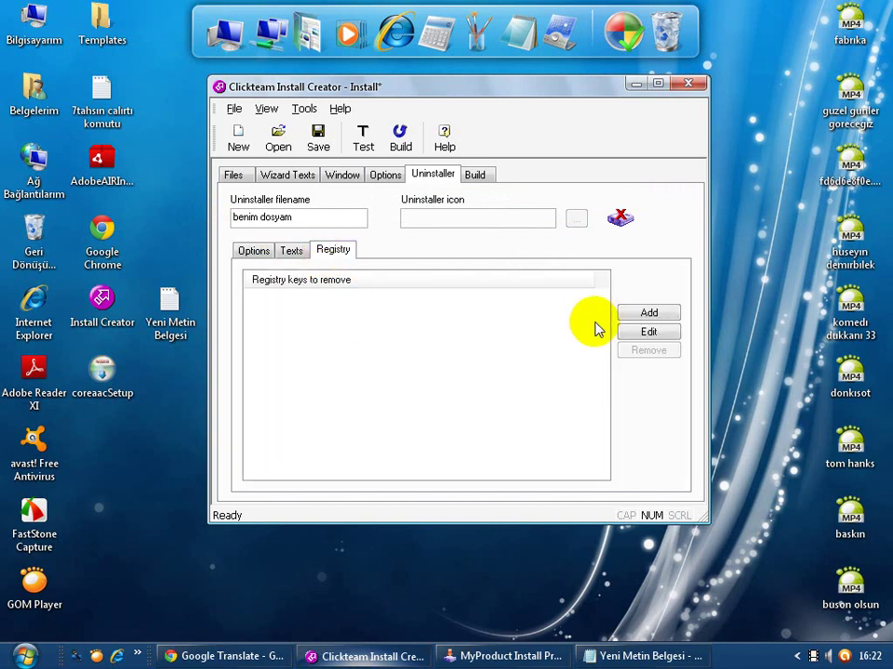
{"action": "left_click", "coordinate": [649, 335]}
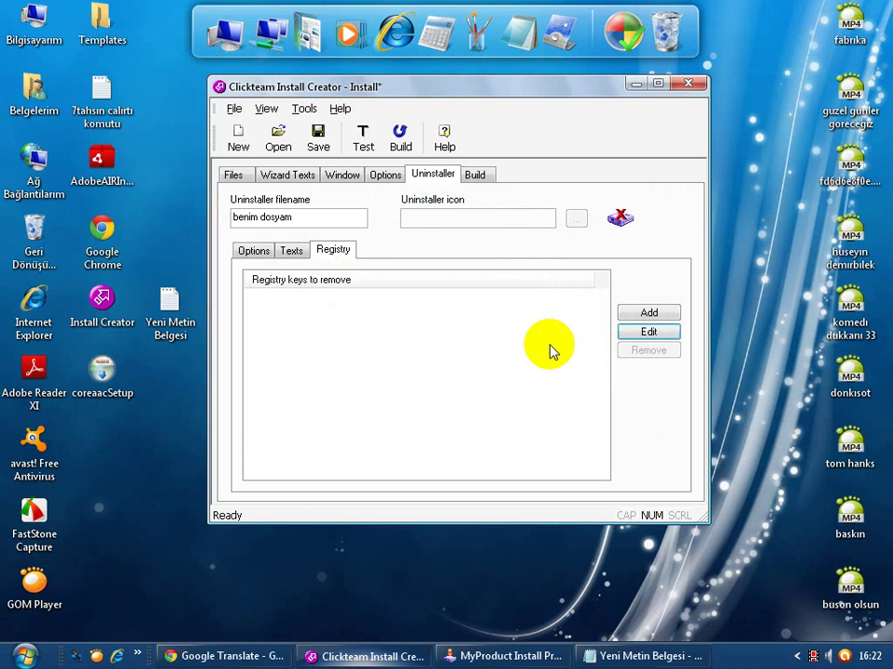
{"action": "left_click", "coordinate": [642, 313]}
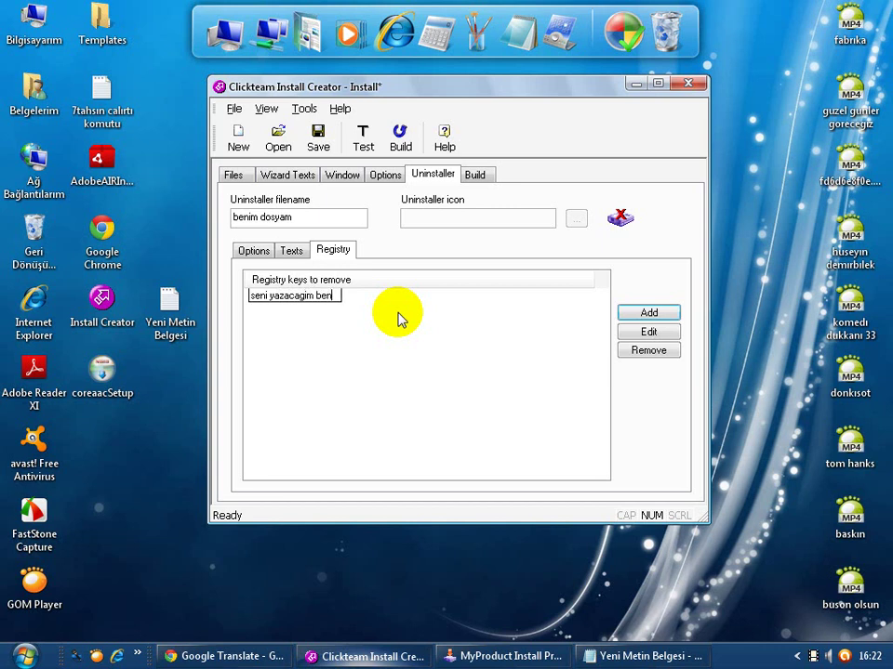
{"action": "left_click", "coordinate": [656, 335]}
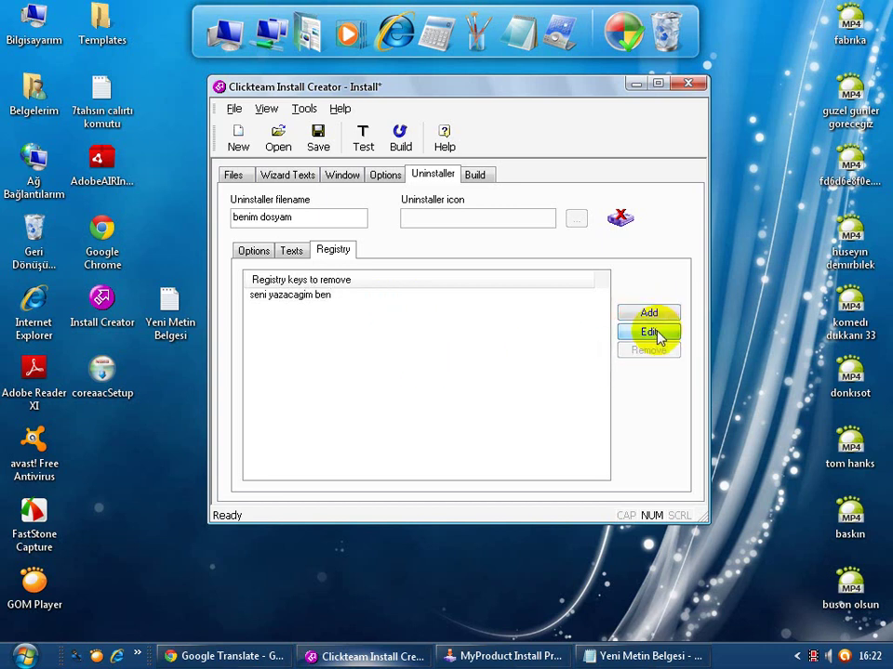
Save the project as Install on the desktop (Masaüstü).
{"action": "left_click", "coordinate": [291, 250]}
{"action": "left_click", "coordinate": [257, 252]}
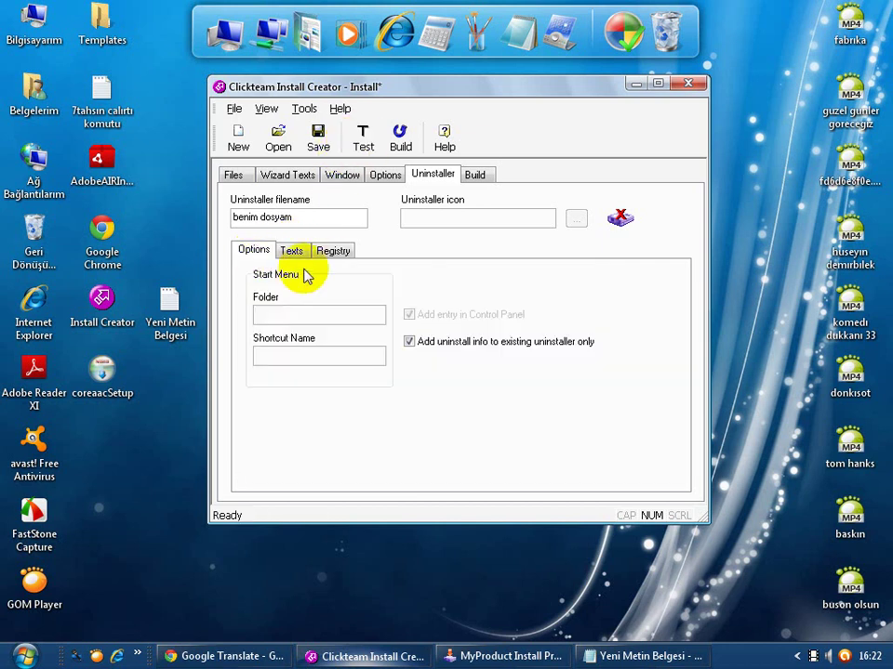
{"action": "left_click", "coordinate": [364, 140]}
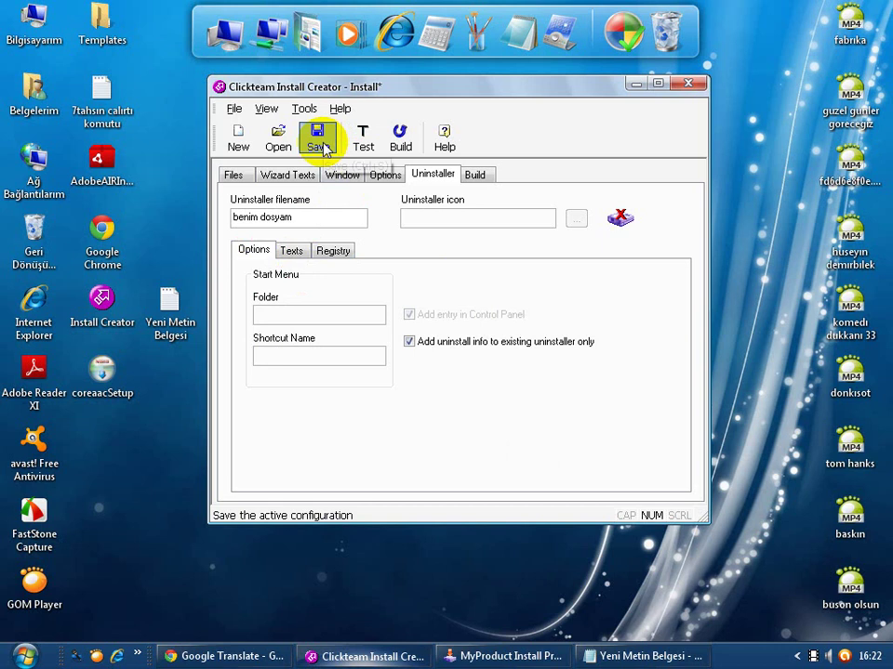
{"action": "left_click", "coordinate": [317, 144]}
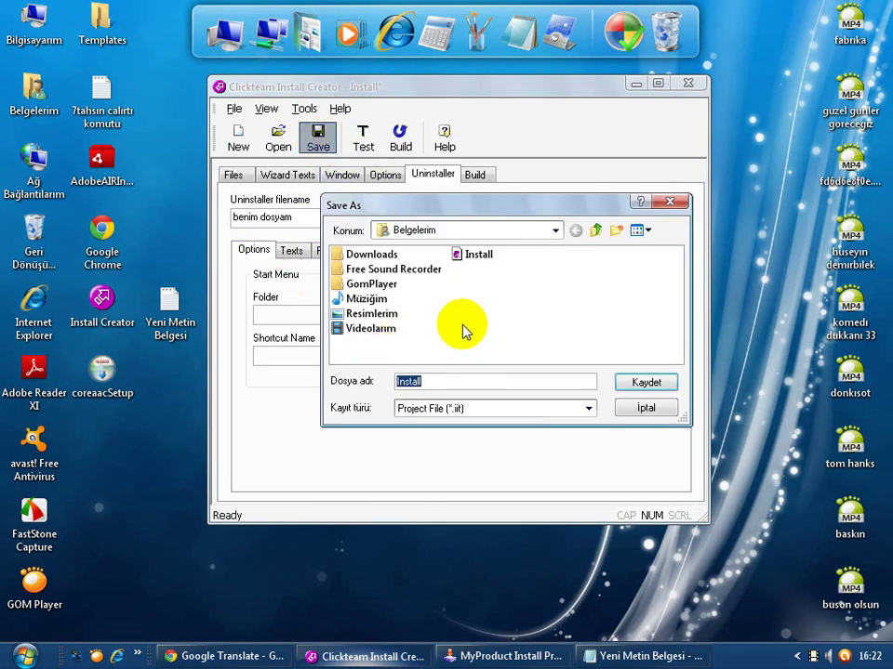
{"action": "left_click", "coordinate": [594, 231]}
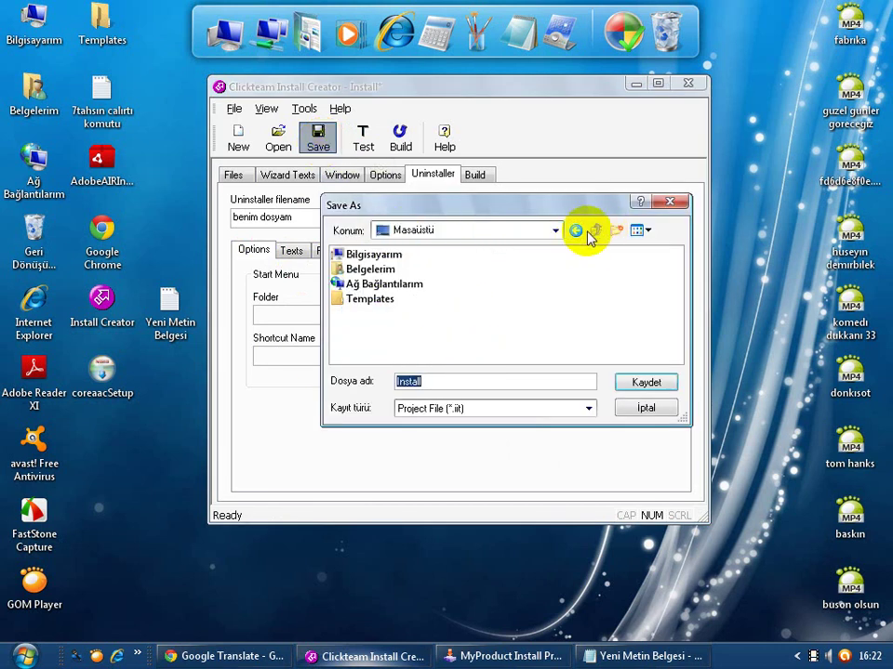
{"action": "left_click", "coordinate": [634, 381]}
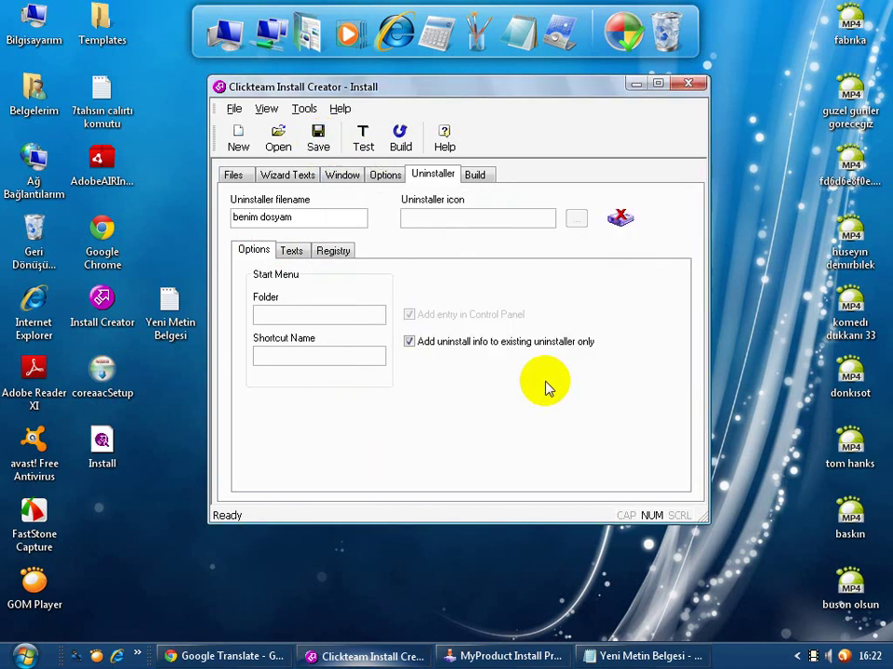
Review the uninstaller texts, the directory options and the wizard's End, Miscellaneous texts and Buttons entries.
{"action": "left_click", "coordinate": [292, 253]}
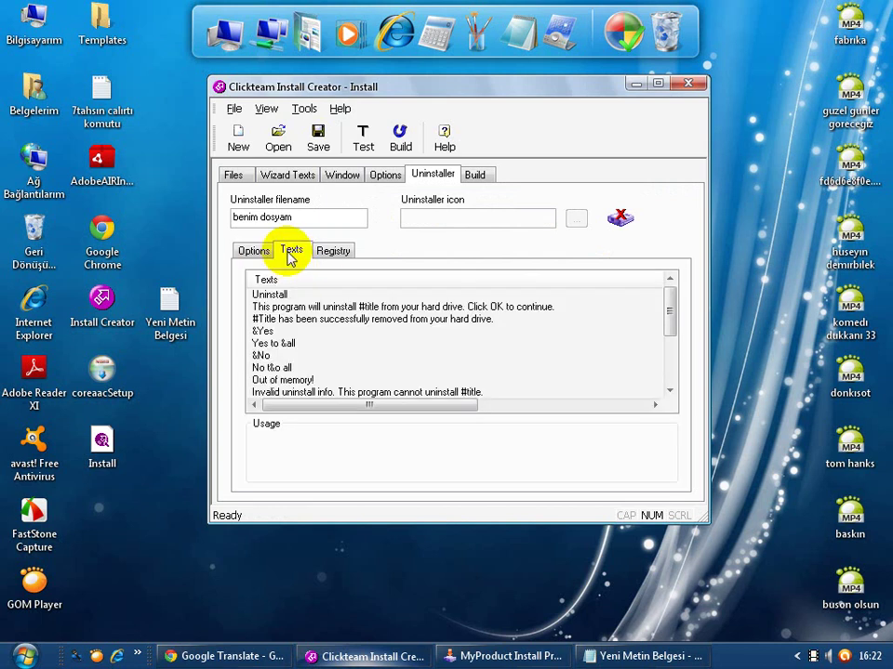
{"action": "left_click", "coordinate": [389, 179]}
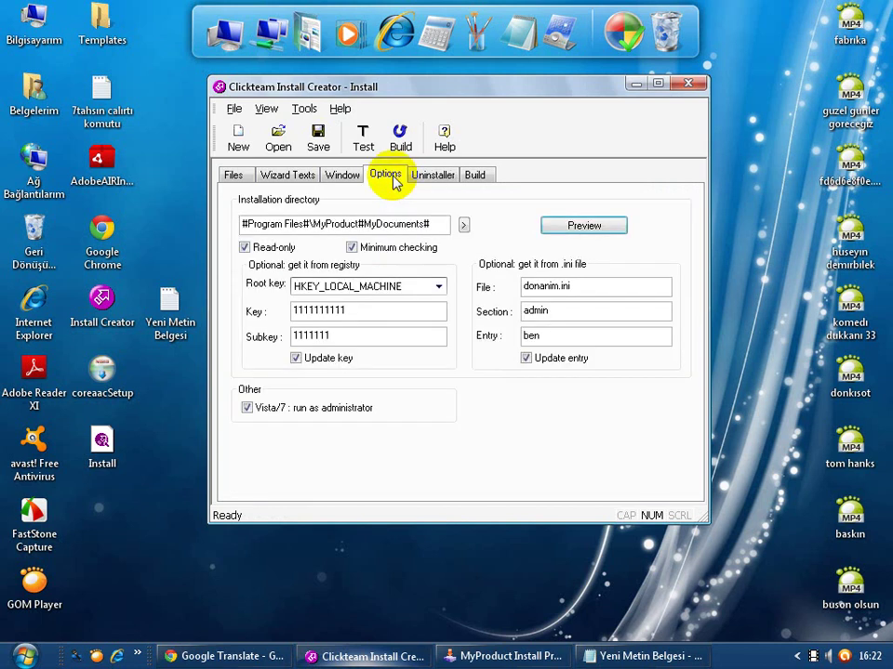
{"action": "left_click", "coordinate": [294, 179]}
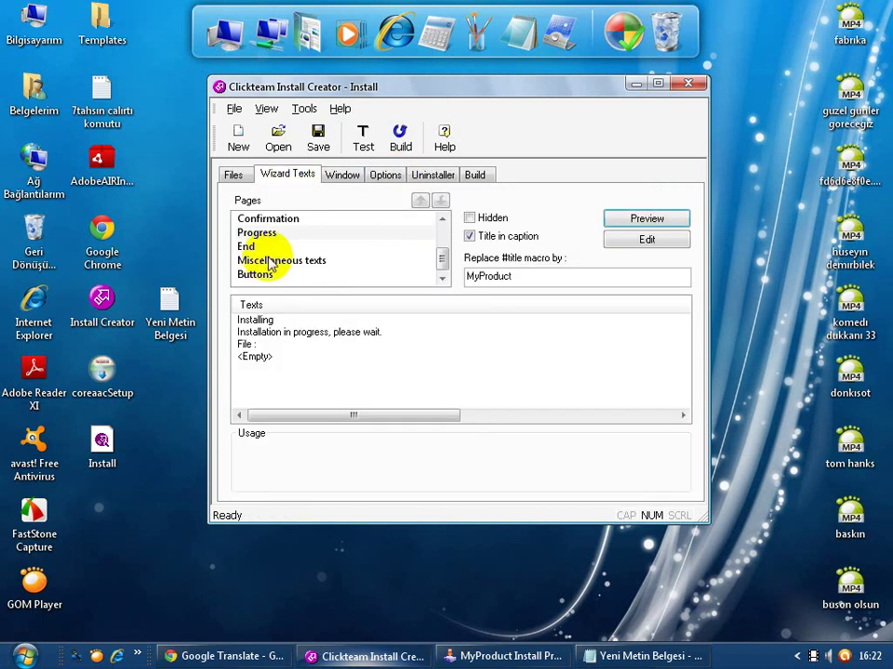
{"action": "left_click", "coordinate": [256, 247]}
{"action": "left_click", "coordinate": [258, 261]}
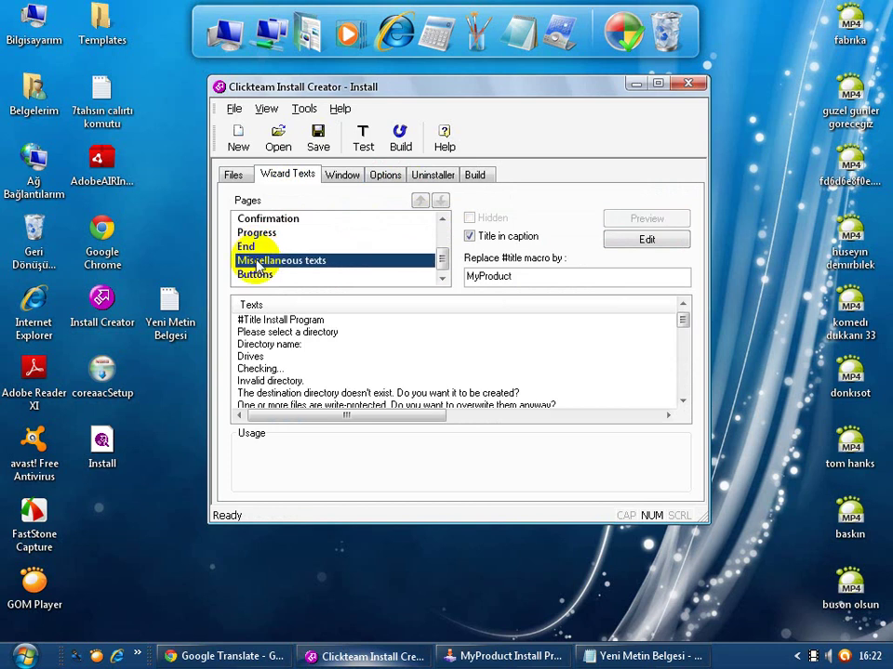
{"action": "left_click", "coordinate": [257, 275]}
{"action": "left_click", "coordinate": [250, 357]}
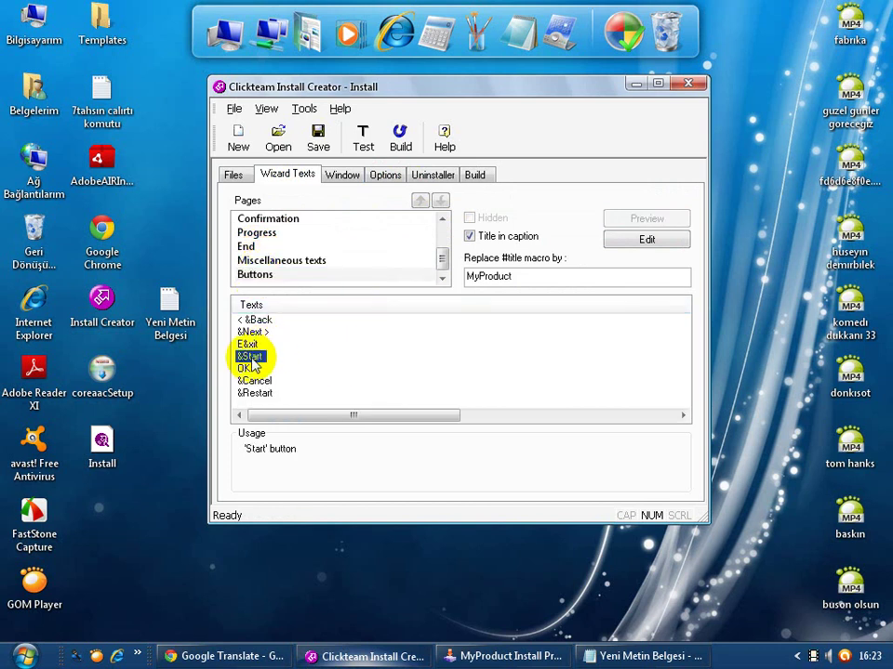
Open the wizard page options and preview the License, Directory and Confirmation pages.
{"action": "left_click", "coordinate": [650, 241]}
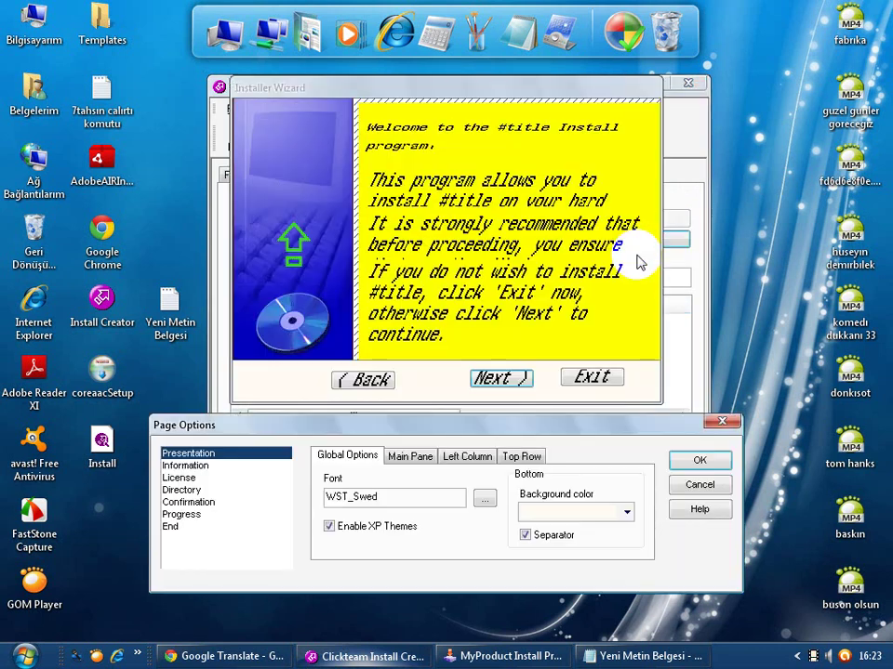
{"action": "left_click_drag", "start_coordinate": [488, 423], "coordinate": [495, 417]}
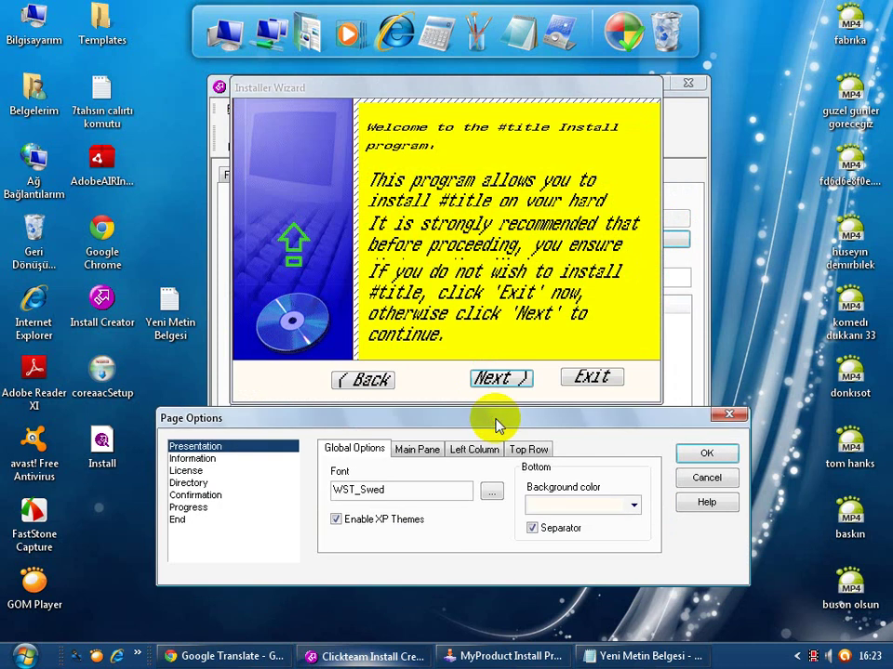
{"action": "left_click", "coordinate": [186, 471]}
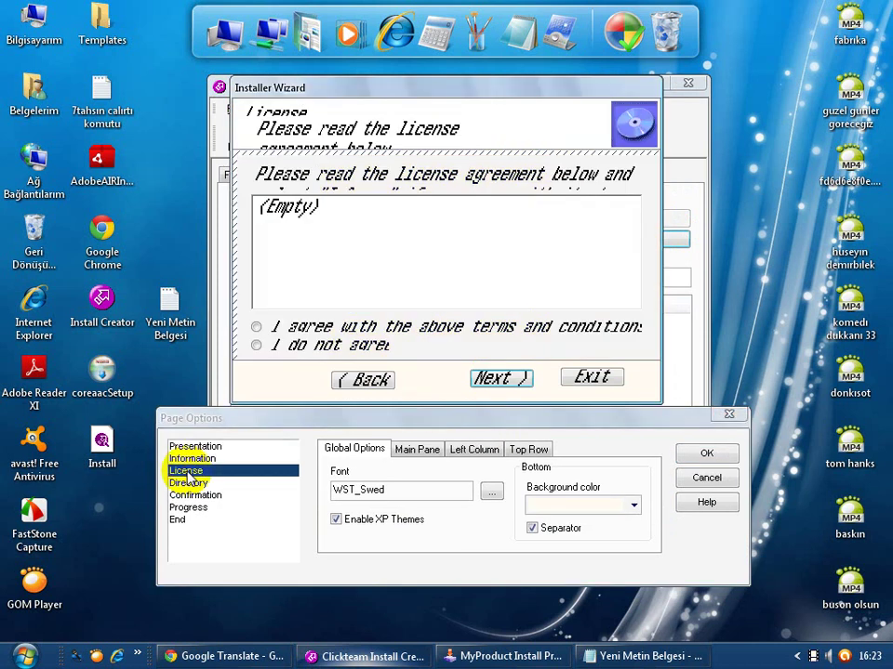
{"action": "left_click", "coordinate": [186, 483]}
{"action": "left_click", "coordinate": [189, 496]}
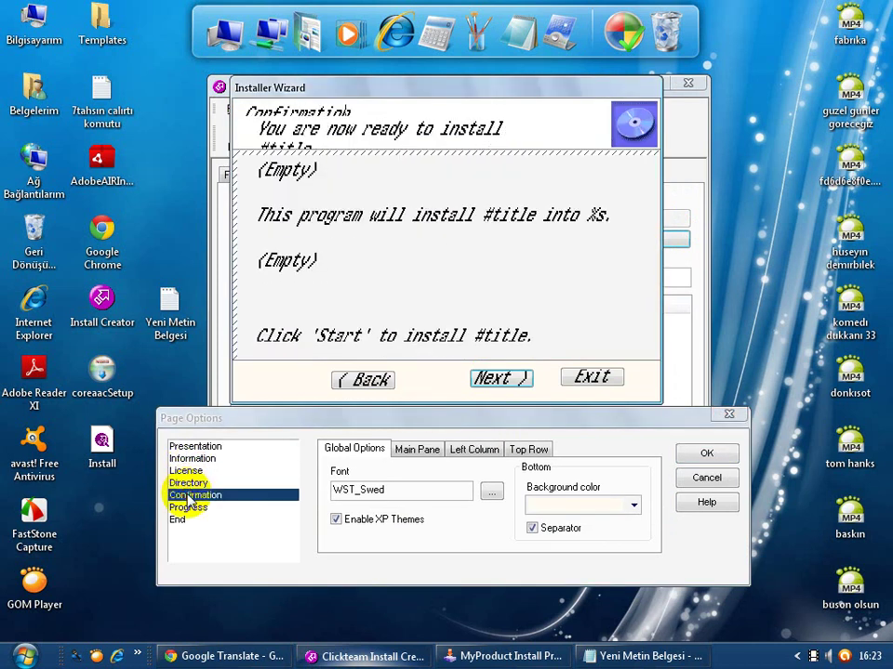
{"action": "left_click", "coordinate": [190, 483]}
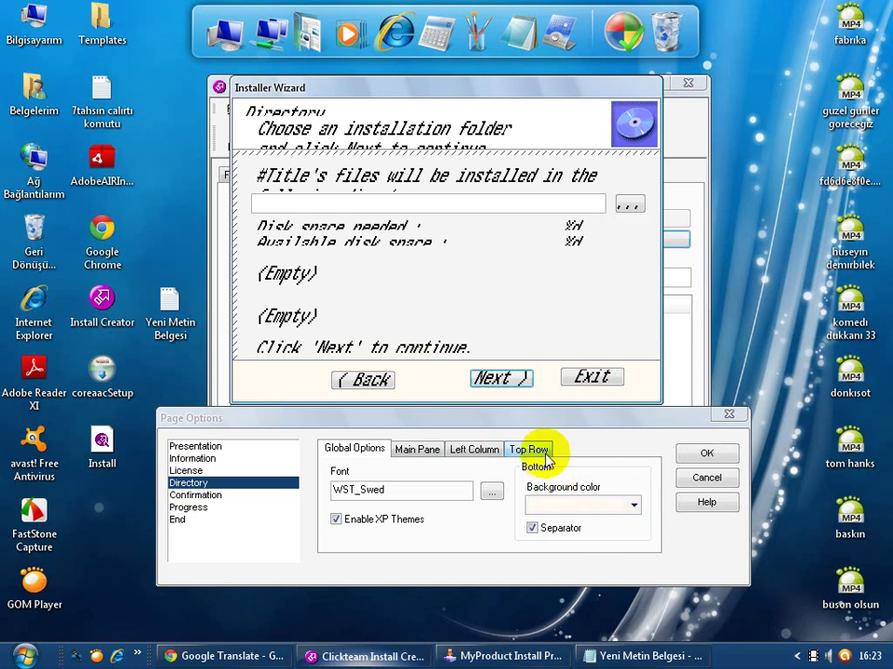
Review the Directory page's left column, top row and global options, including the bitmap and font choices, keeping the WST_Swed font.
{"action": "left_click", "coordinate": [479, 451]}
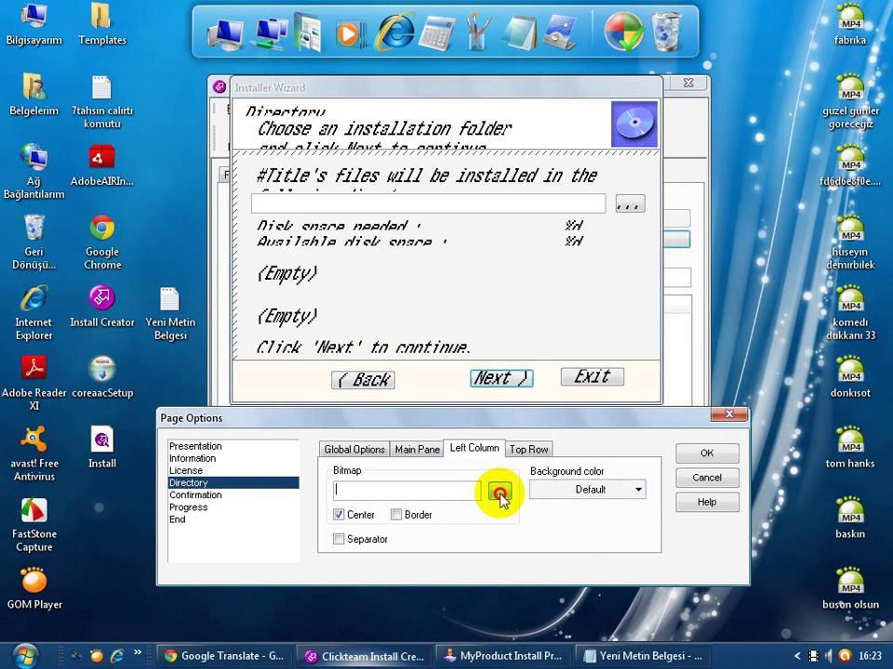
{"action": "left_click", "coordinate": [499, 494]}
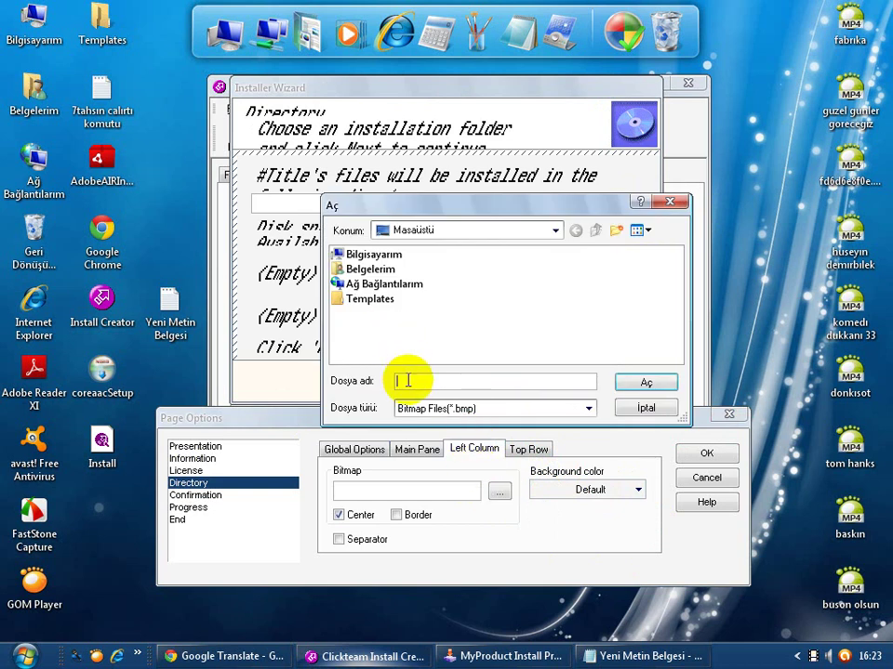
{"action": "left_click", "coordinate": [654, 408]}
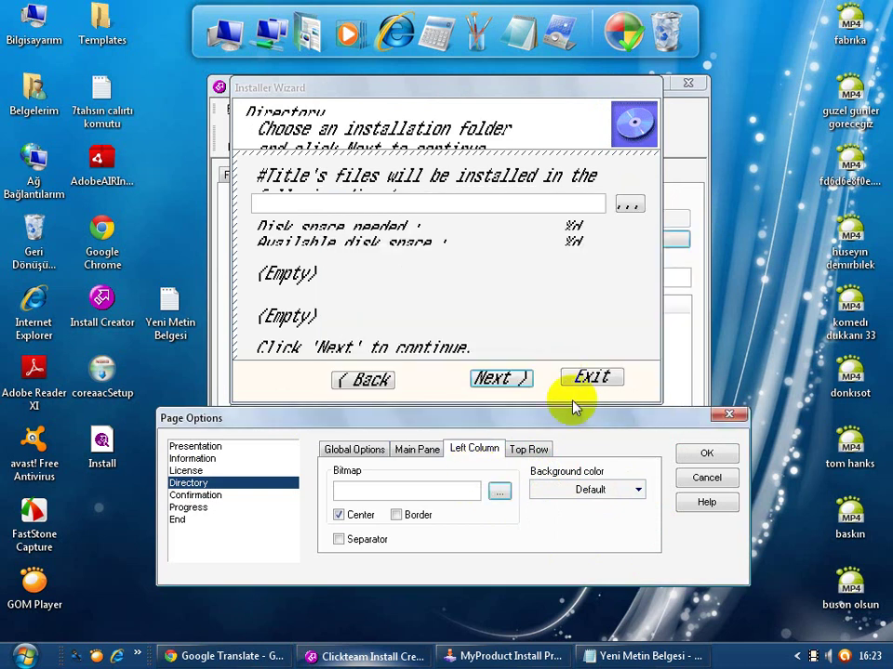
{"action": "left_click", "coordinate": [541, 450]}
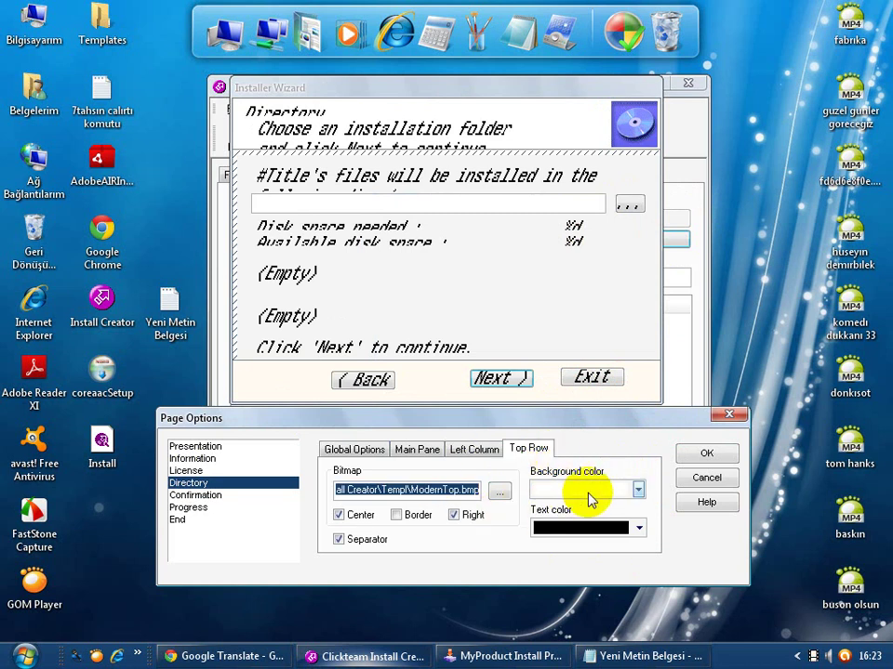
{"action": "left_click", "coordinate": [352, 451]}
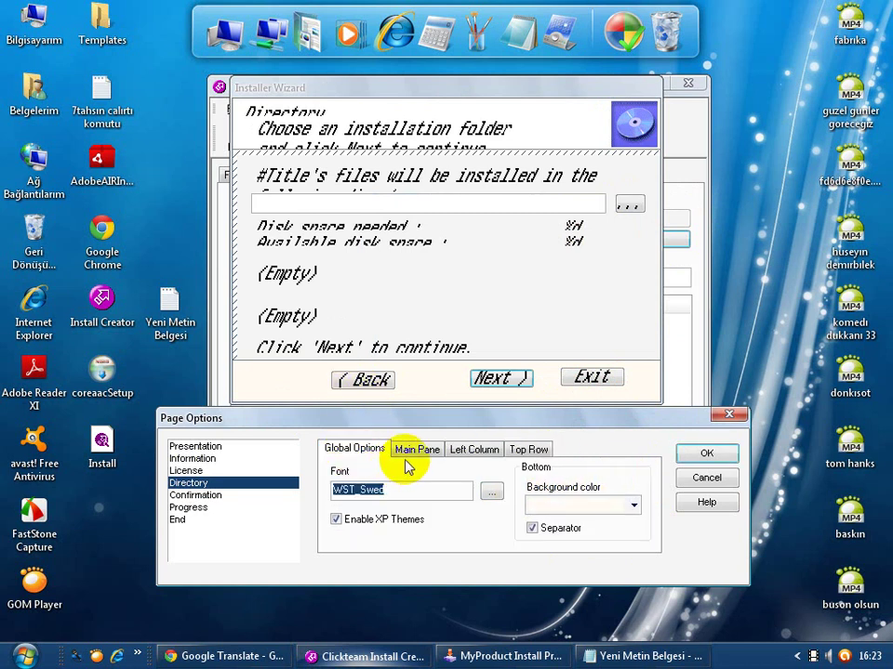
{"action": "left_click", "coordinate": [491, 491]}
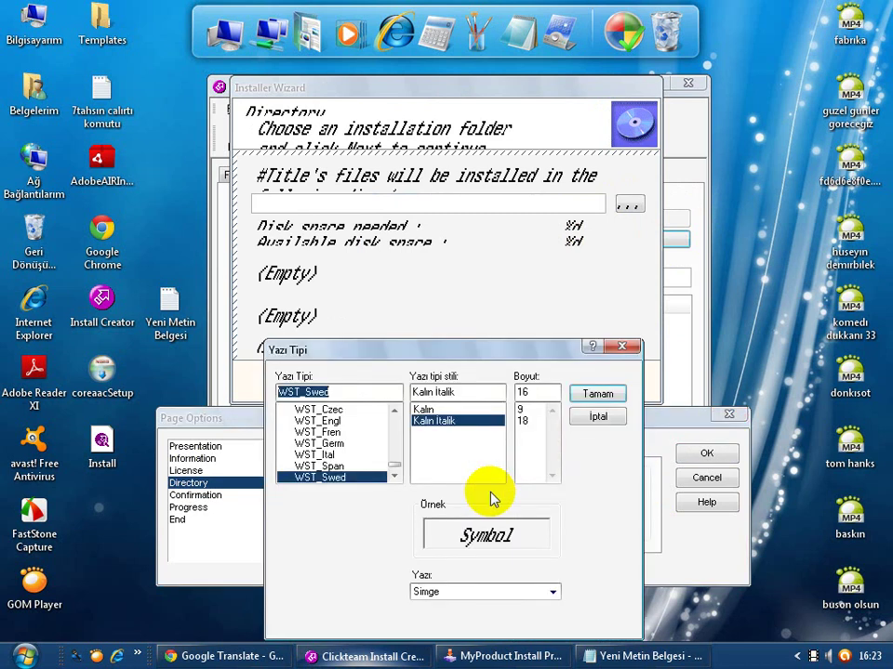
{"action": "left_click", "coordinate": [614, 396]}
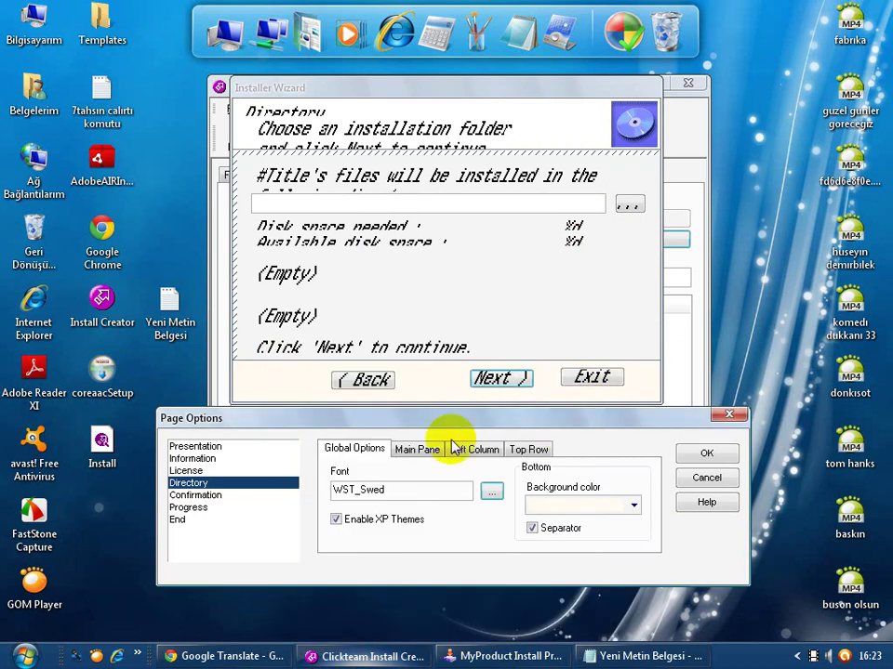
Preview the wizard pages from Presentation to End, and save the project with the current page options.
{"action": "left_click", "coordinate": [221, 459]}
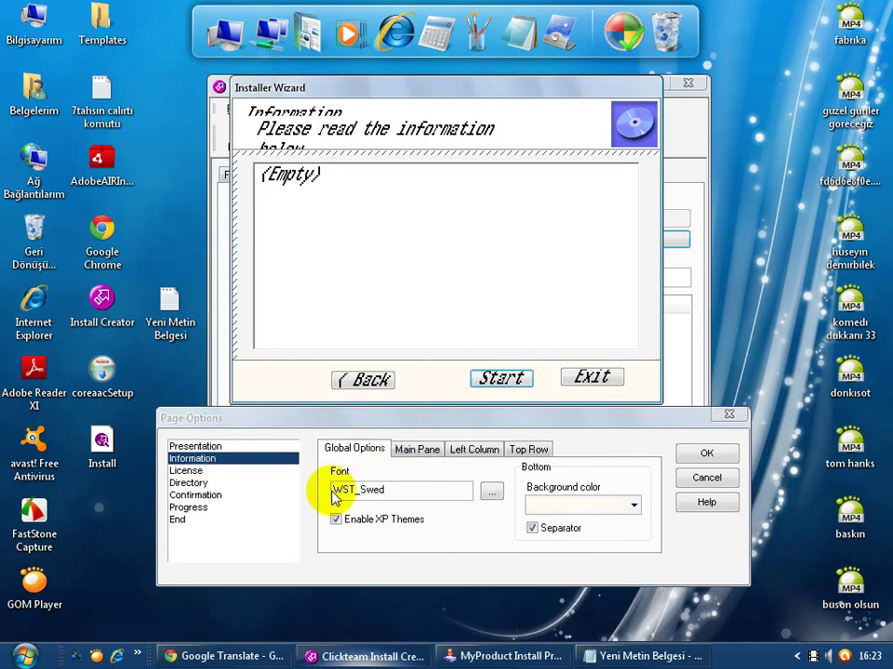
{"action": "left_click", "coordinate": [191, 447]}
{"action": "left_click", "coordinate": [186, 482]}
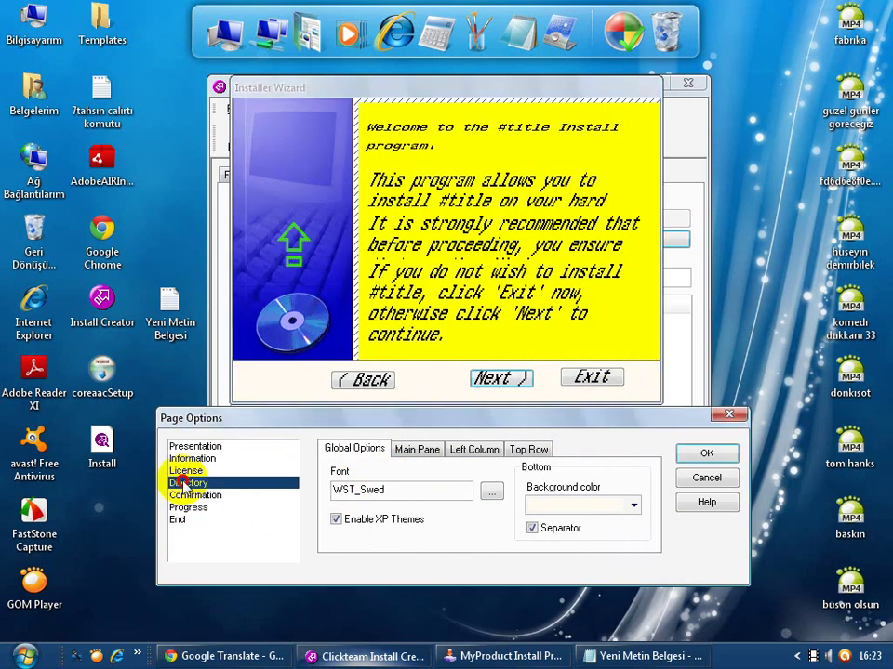
{"action": "left_click", "coordinate": [191, 494]}
{"action": "left_click", "coordinate": [187, 507]}
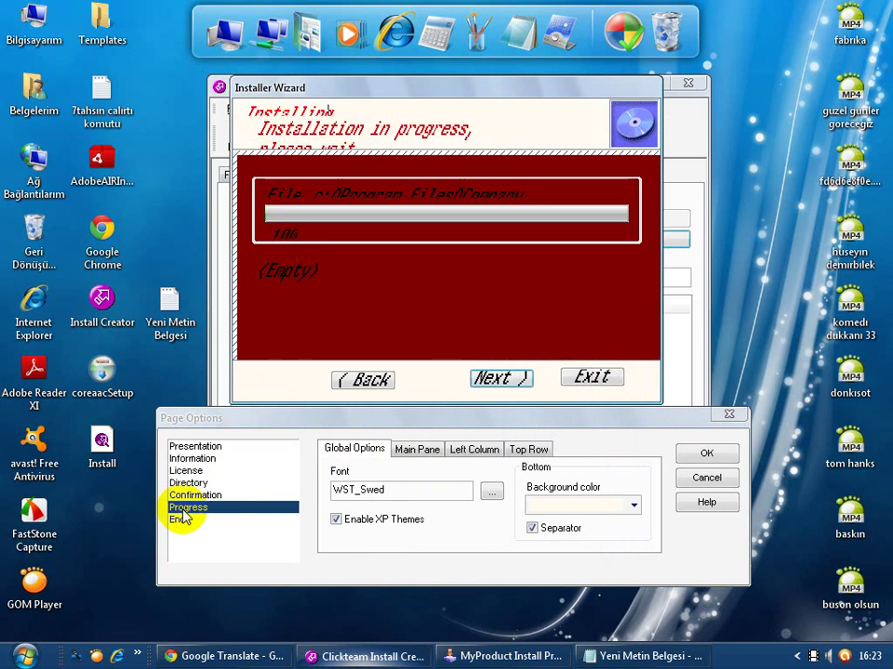
{"action": "left_click", "coordinate": [176, 520]}
{"action": "left_click", "coordinate": [690, 454]}
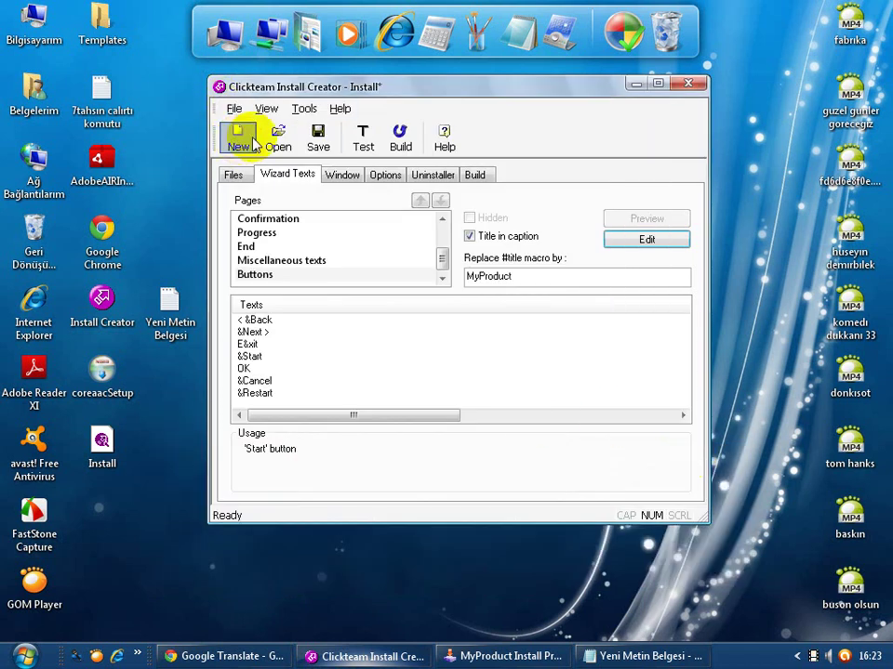
{"action": "left_click", "coordinate": [316, 141]}
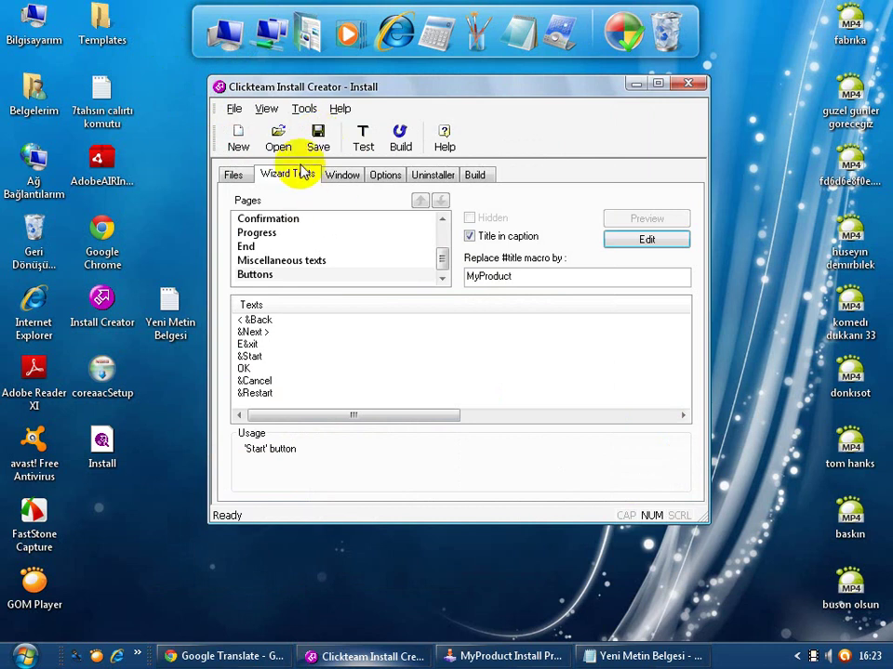
Review the file options for Start menu, Shortcut, View / Run, Windows and Misc.
{"action": "left_click", "coordinate": [236, 175]}
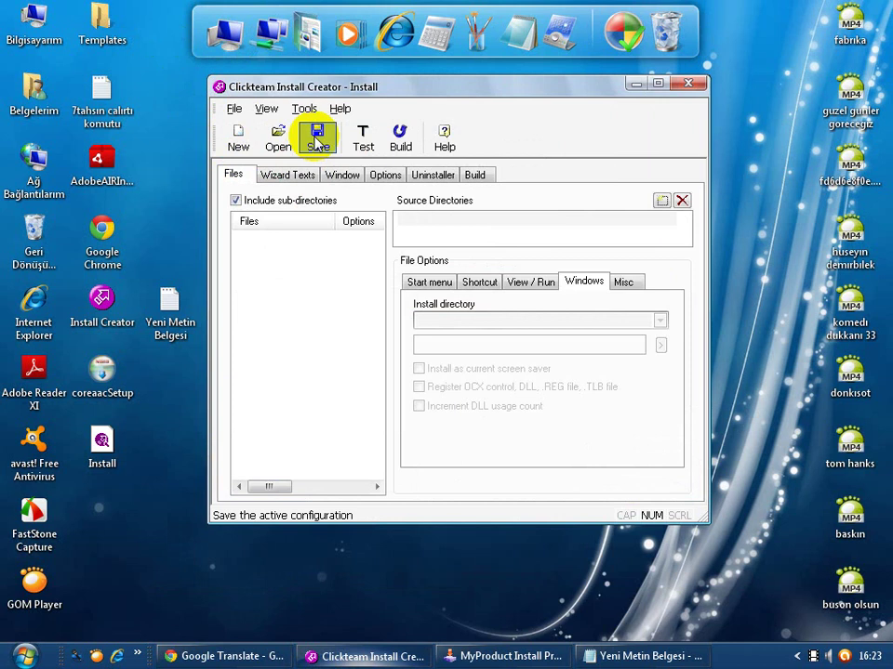
{"action": "left_click", "coordinate": [426, 282]}
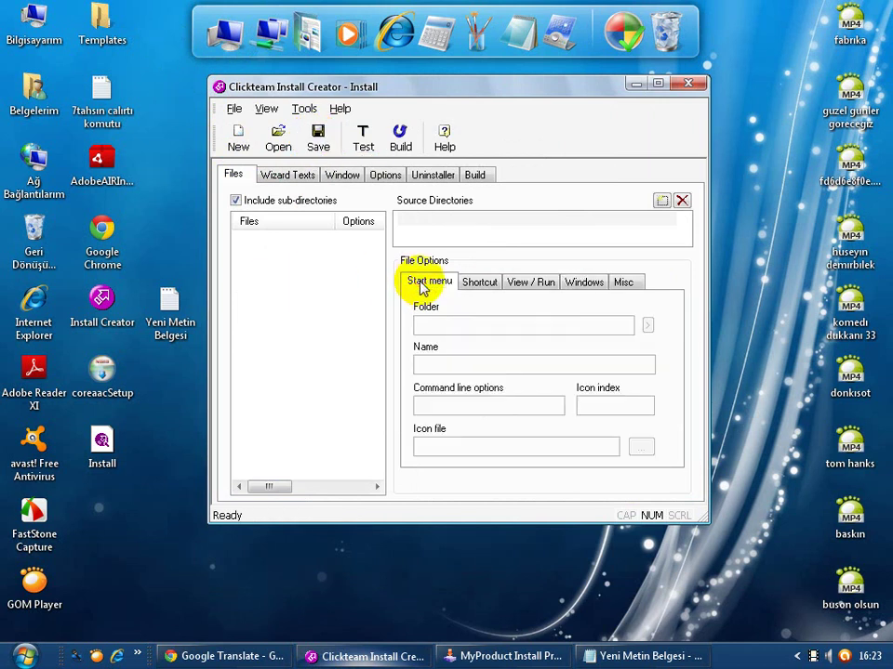
{"action": "left_click", "coordinate": [491, 289]}
{"action": "left_click", "coordinate": [532, 286]}
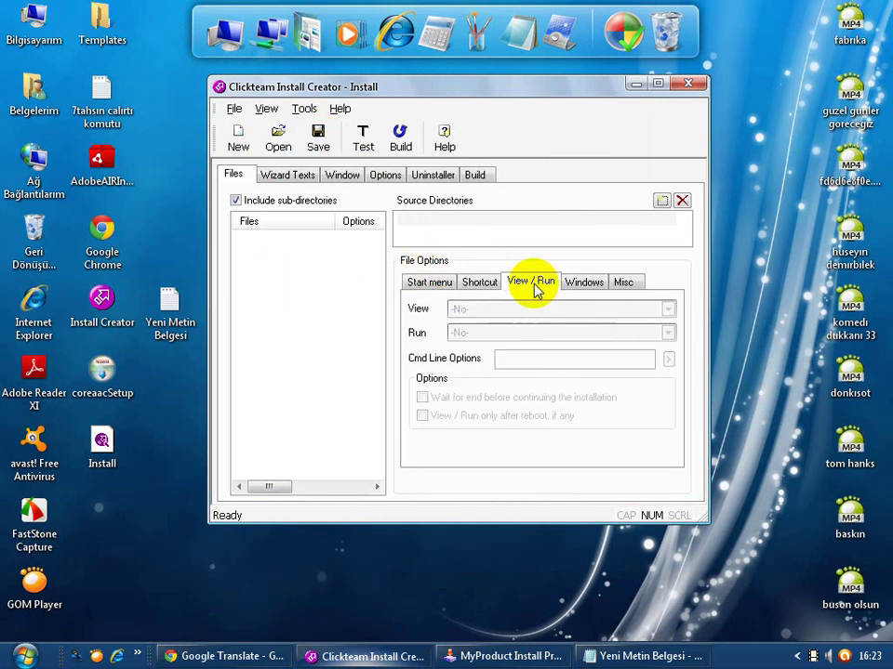
{"action": "left_click", "coordinate": [582, 284]}
{"action": "left_click", "coordinate": [623, 281]}
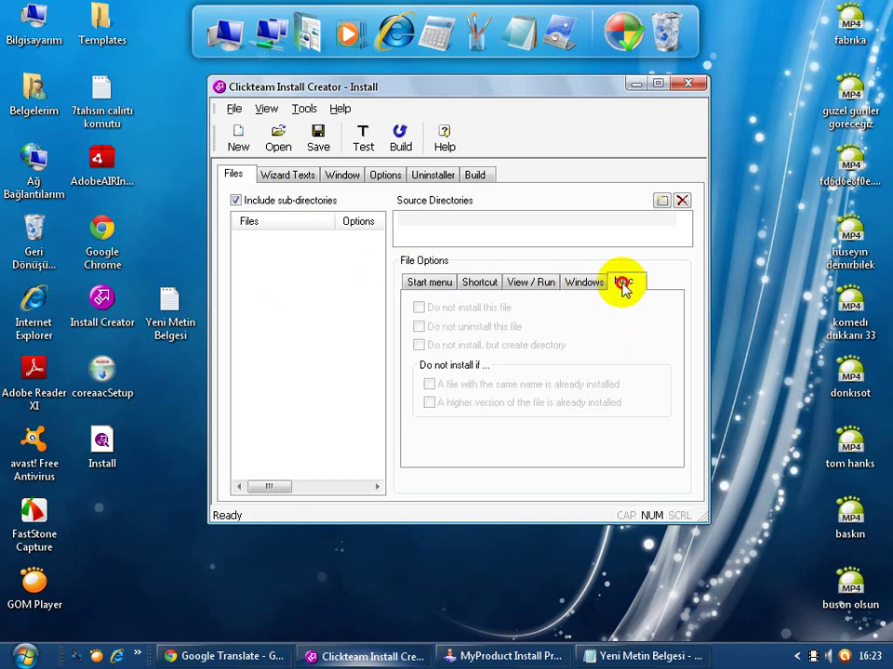
Add the desktop folder (Masaüstü) as a source directory for the installer's files.
{"action": "left_click", "coordinate": [661, 201]}
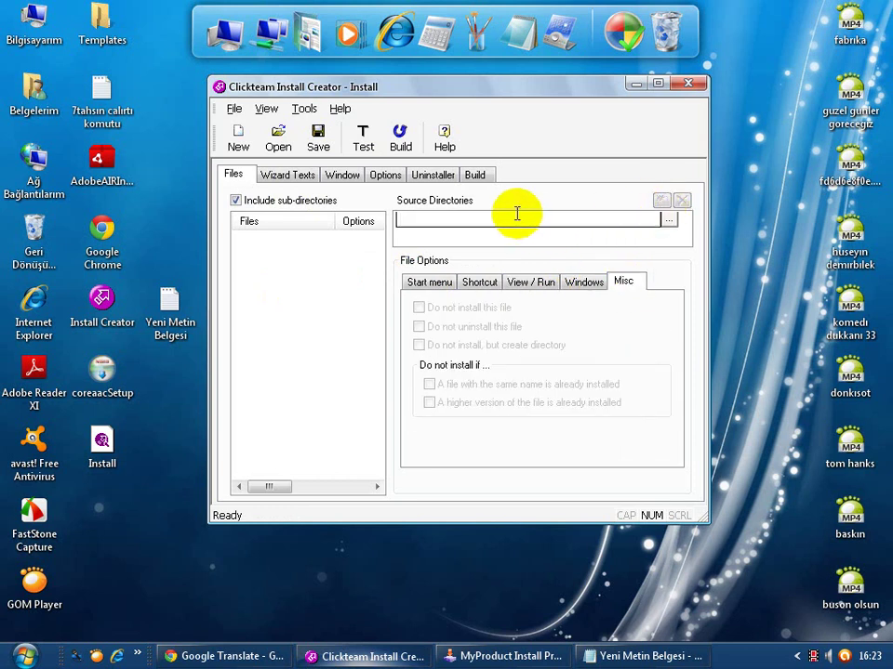
{"action": "left_click", "coordinate": [668, 220]}
{"action": "left_click", "coordinate": [358, 267]}
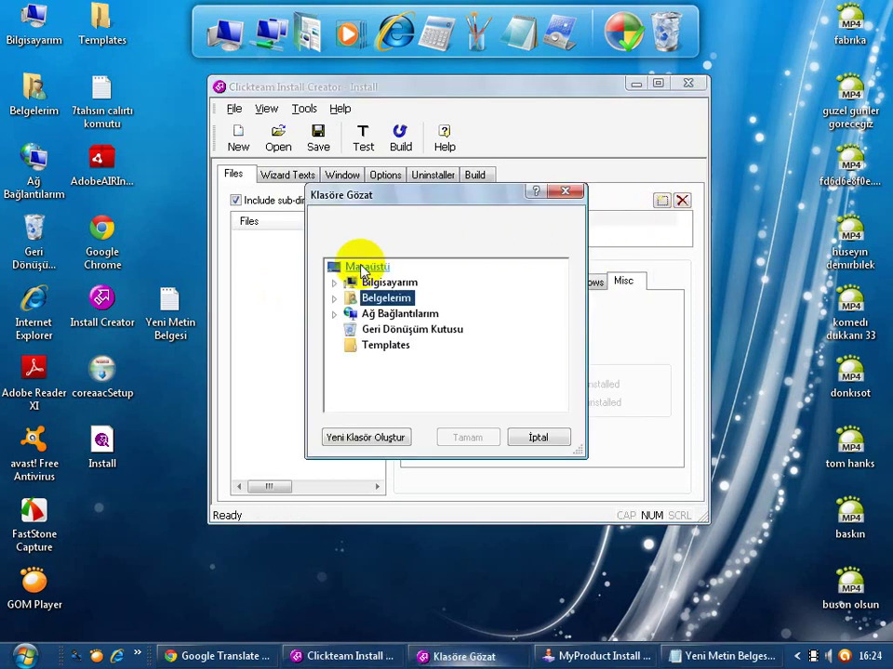
{"action": "left_click", "coordinate": [467, 438]}
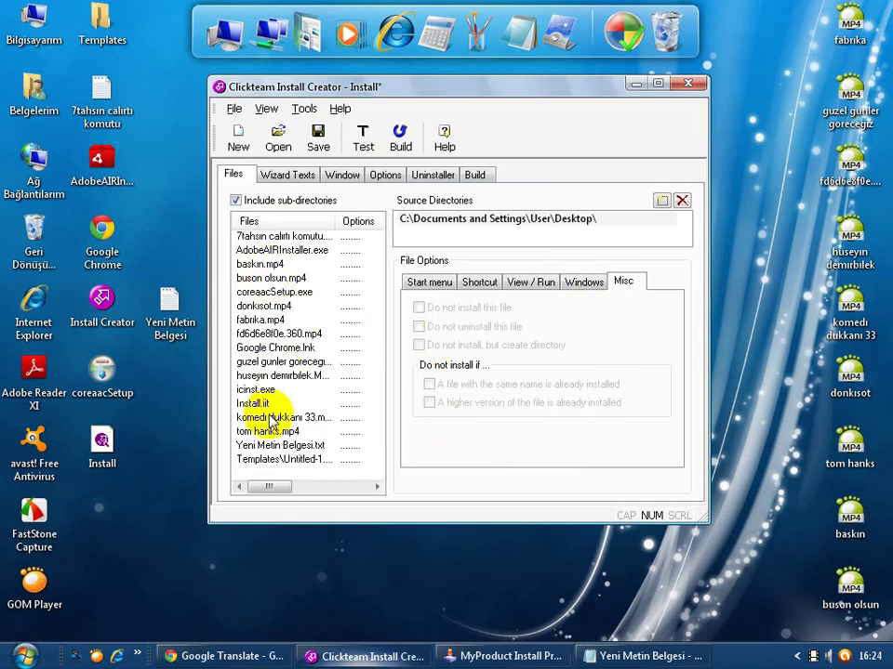
Set the Templates\Untitled-1 file to "Do not install, but create directory" and save the project.
{"action": "left_click", "coordinate": [272, 460]}
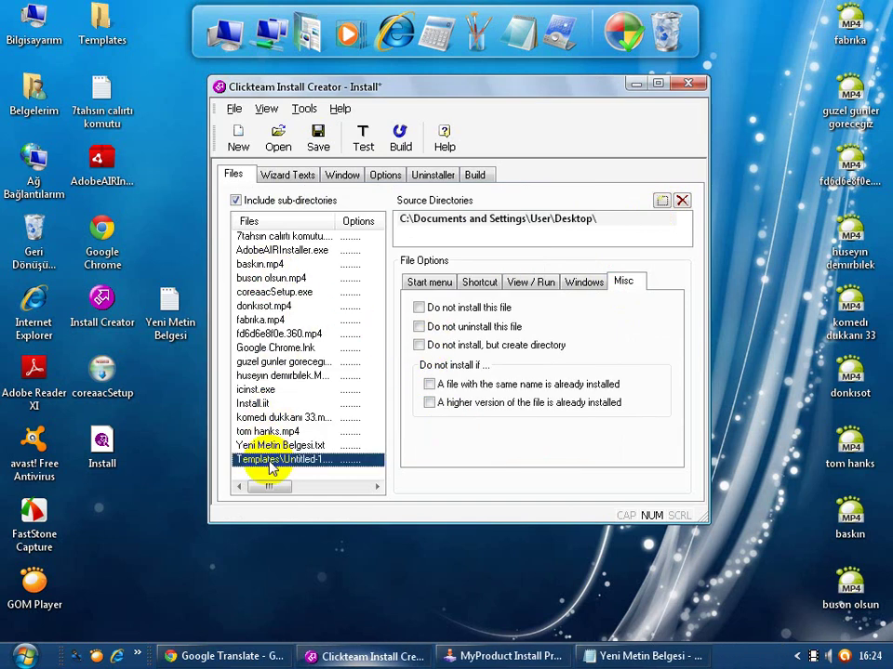
{"action": "left_click", "coordinate": [420, 308]}
{"action": "left_click", "coordinate": [419, 326]}
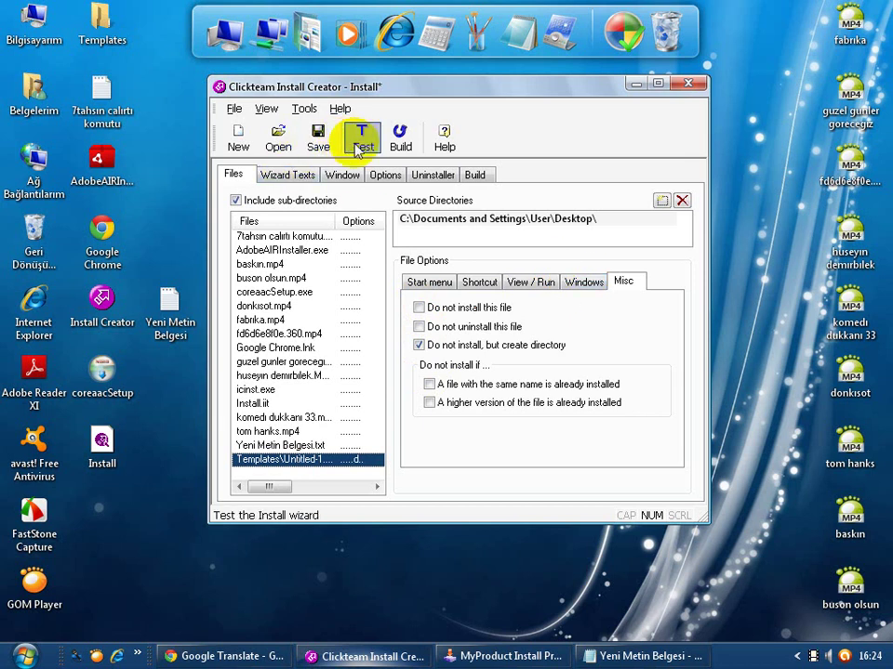
{"action": "left_click", "coordinate": [316, 141]}
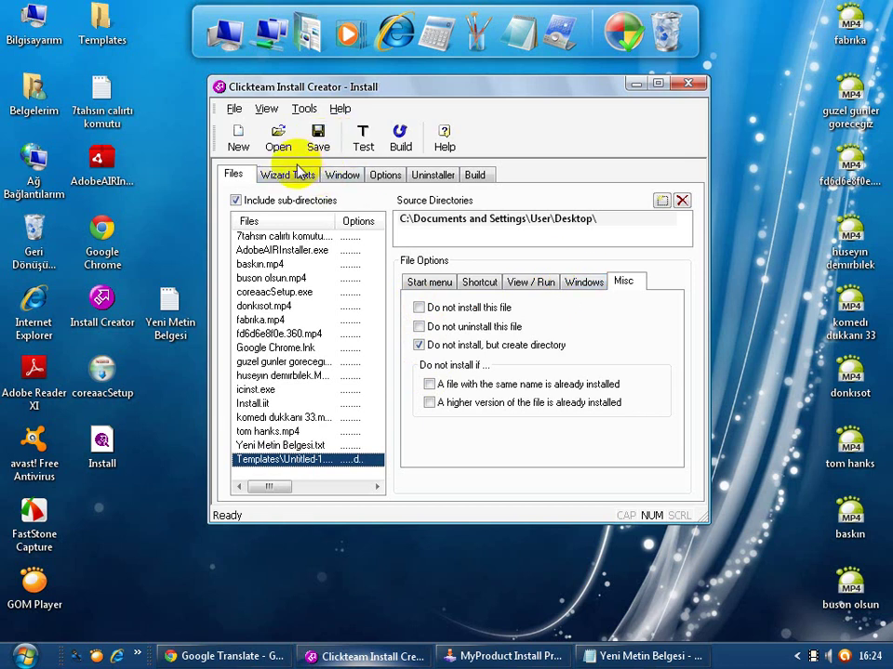
Give the Templates file an entry in the root of the Start menu named dosyam, with command line options 200 and icon index 1.
{"action": "left_click", "coordinate": [415, 283]}
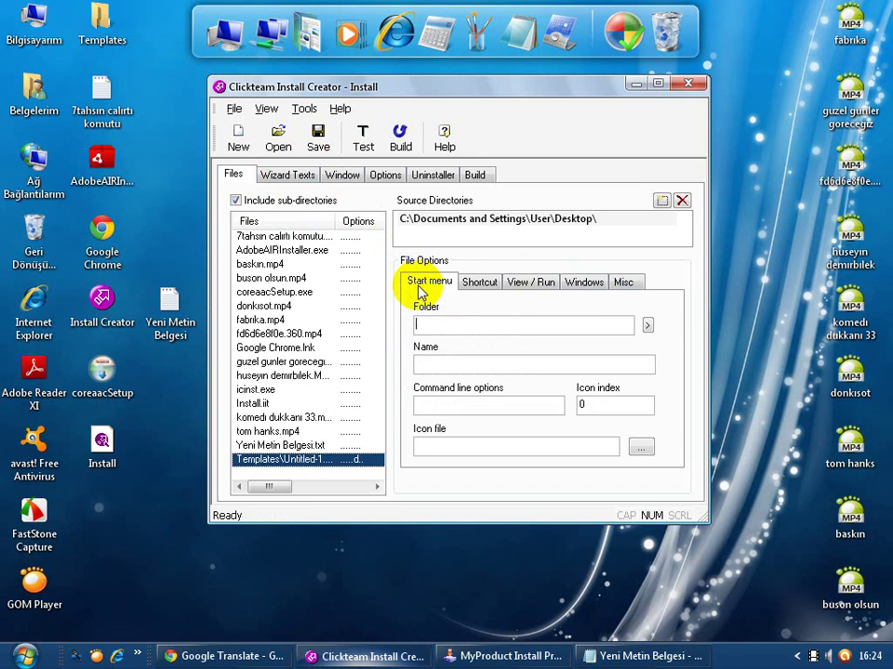
{"action": "left_click", "coordinate": [648, 326]}
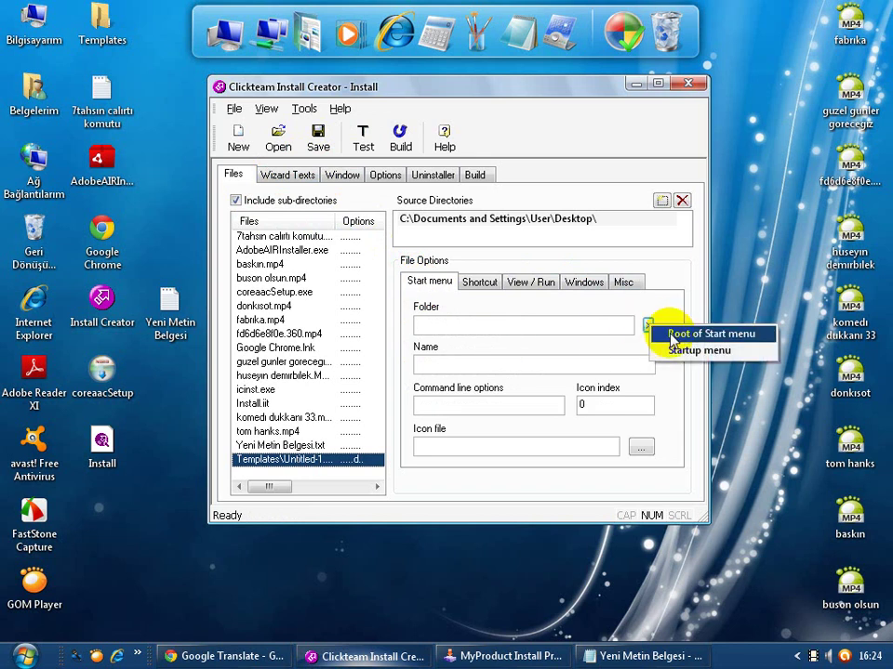
{"action": "left_click", "coordinate": [671, 335]}
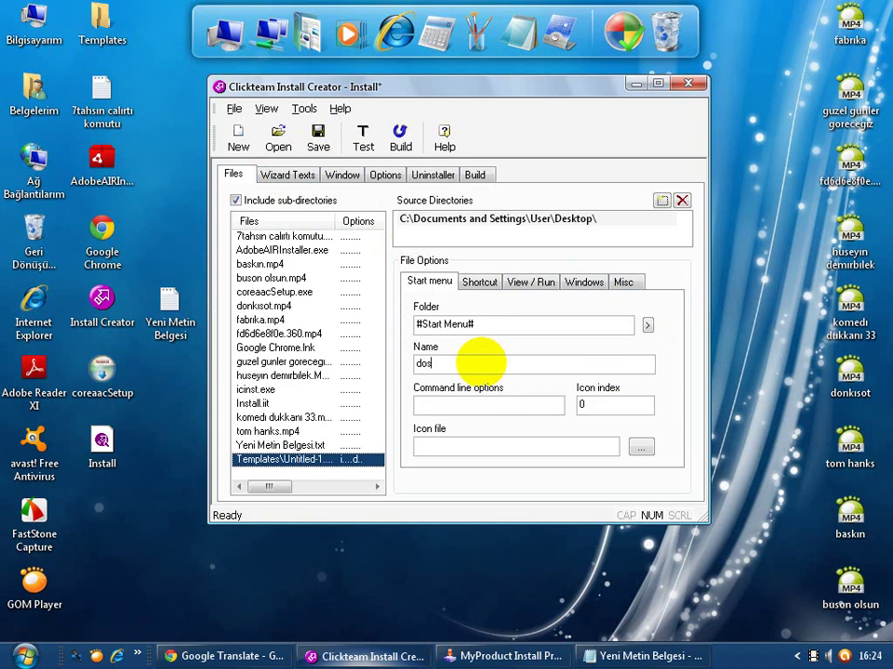
{"action": "left_click", "coordinate": [457, 408]}
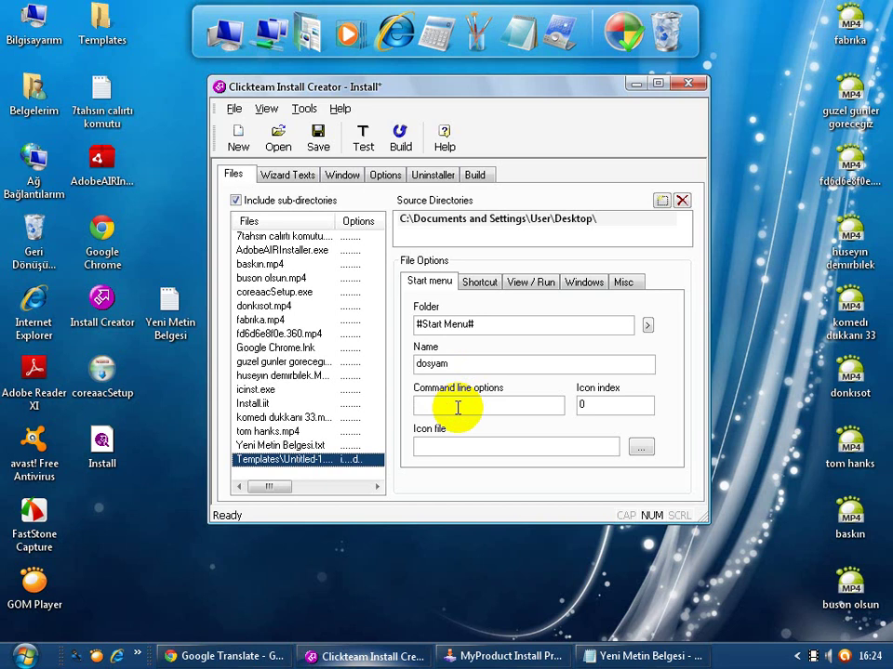
{"action": "left_click", "coordinate": [587, 403]}
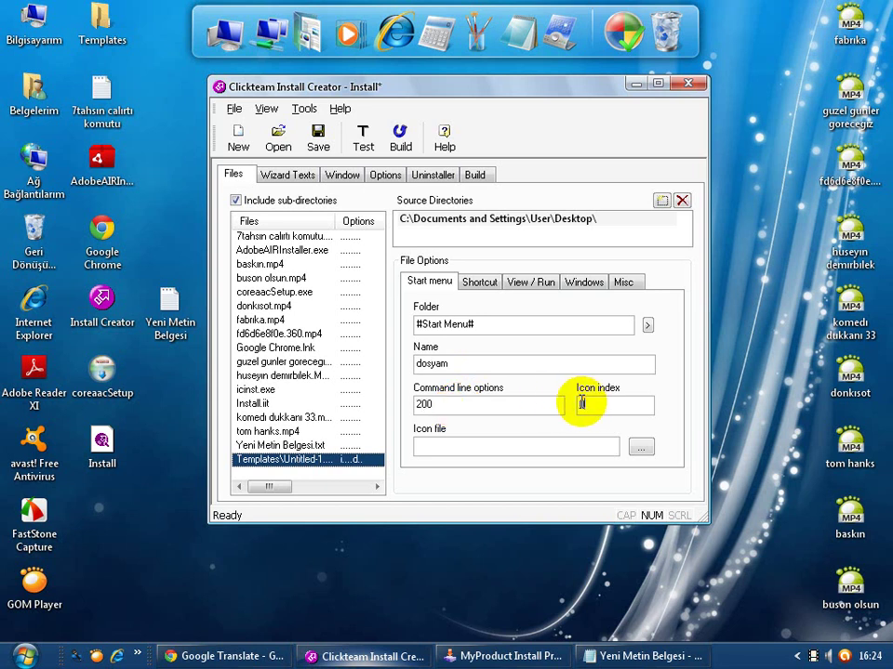
{"action": "left_click", "coordinate": [641, 448]}
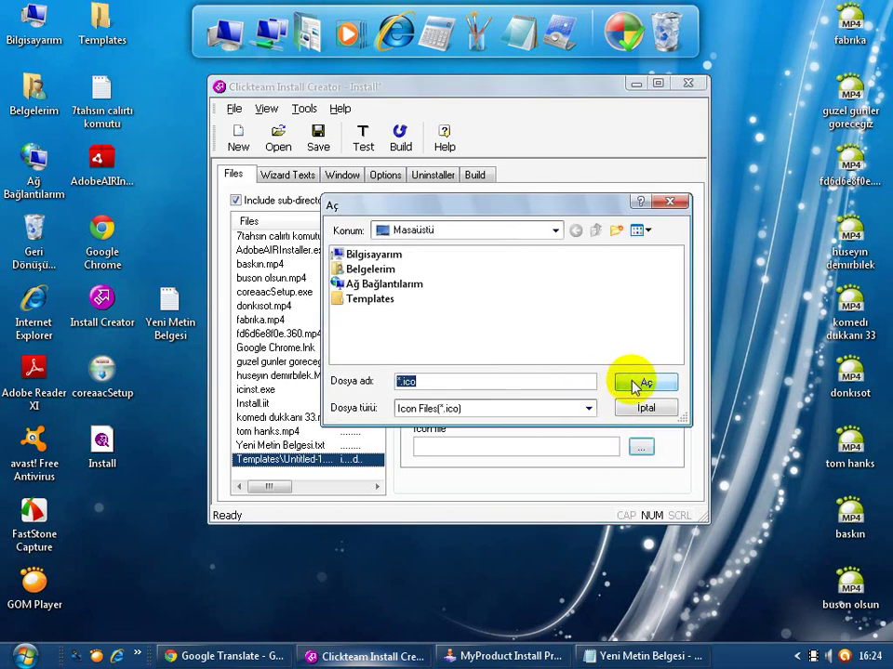
{"action": "left_click", "coordinate": [565, 408]}
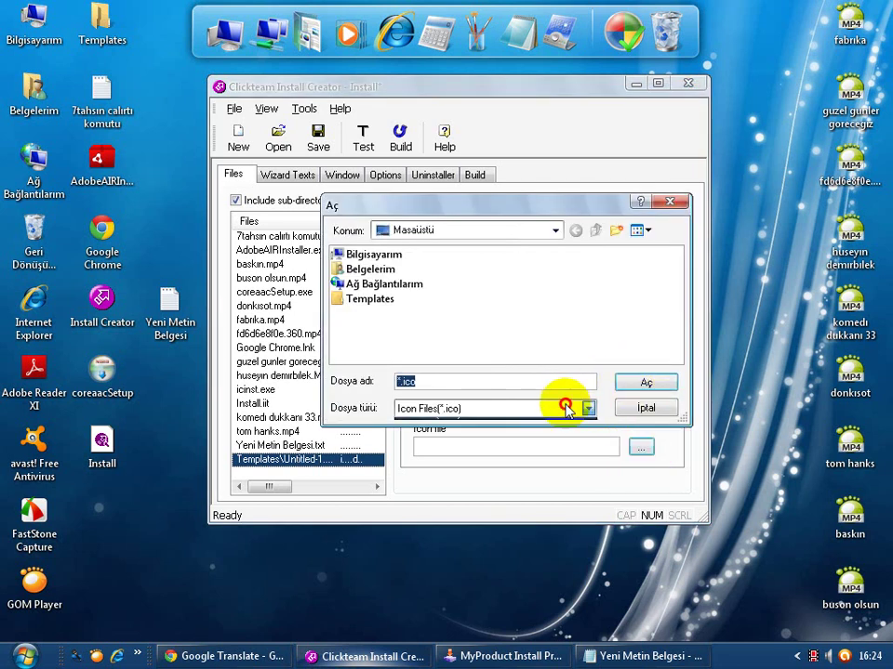
{"action": "left_click", "coordinate": [630, 384]}
{"action": "left_click", "coordinate": [645, 408]}
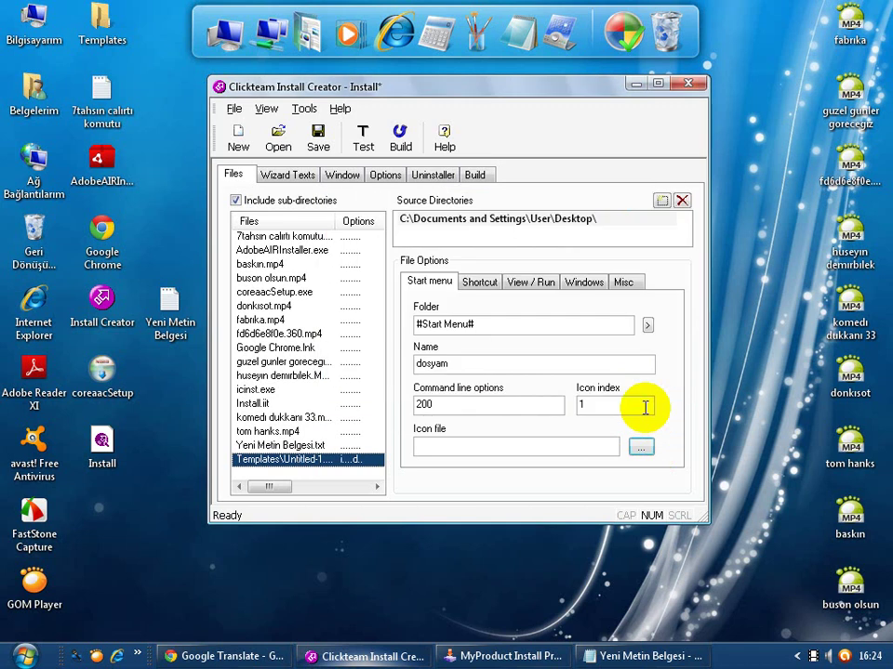
Define the file's desktop shortcut with the name masa ustu, command line options dosyalarim and icon file yok.
{"action": "left_click", "coordinate": [482, 283]}
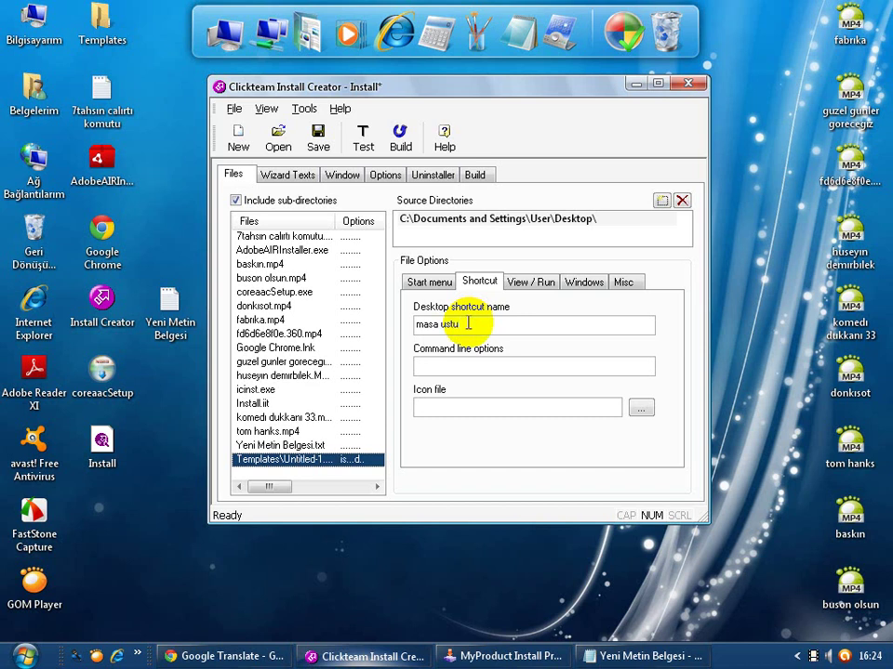
{"action": "left_click", "coordinate": [463, 363]}
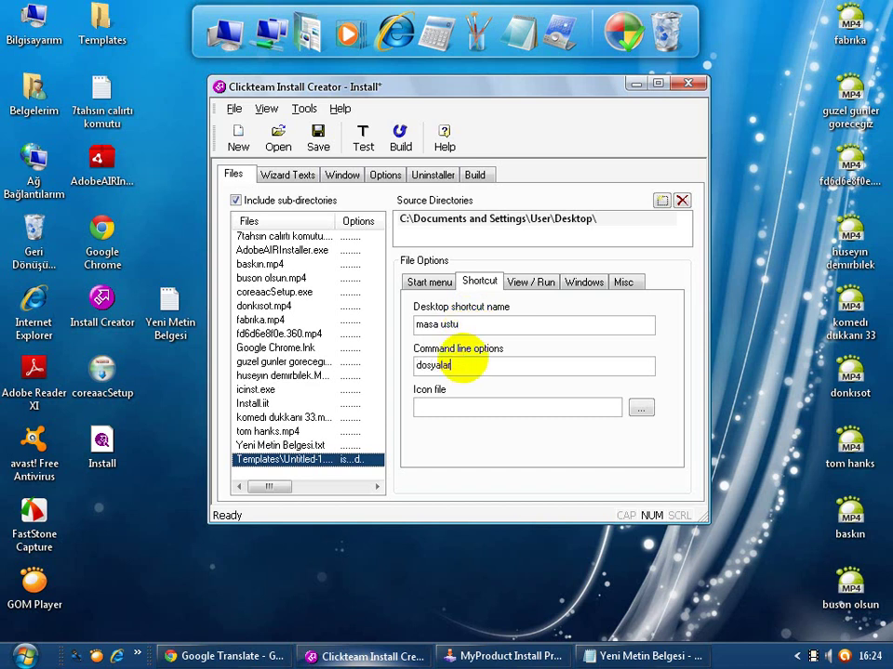
{"action": "left_click", "coordinate": [443, 407]}
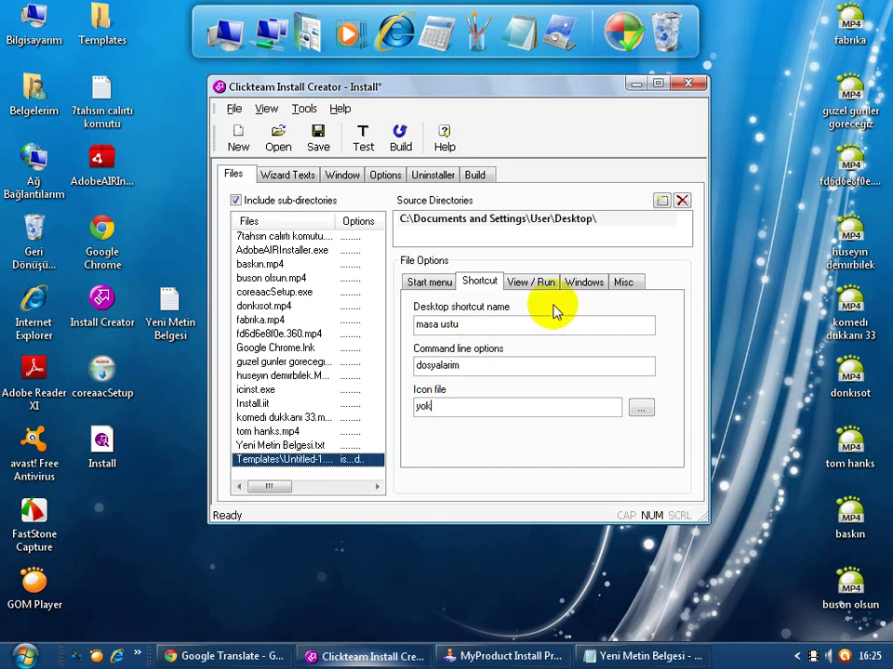
Set the Templates file's Run option to "Launch checkbox on End page".
{"action": "left_click", "coordinate": [534, 281]}
{"action": "left_click", "coordinate": [518, 314]}
{"action": "left_click", "coordinate": [499, 337]}
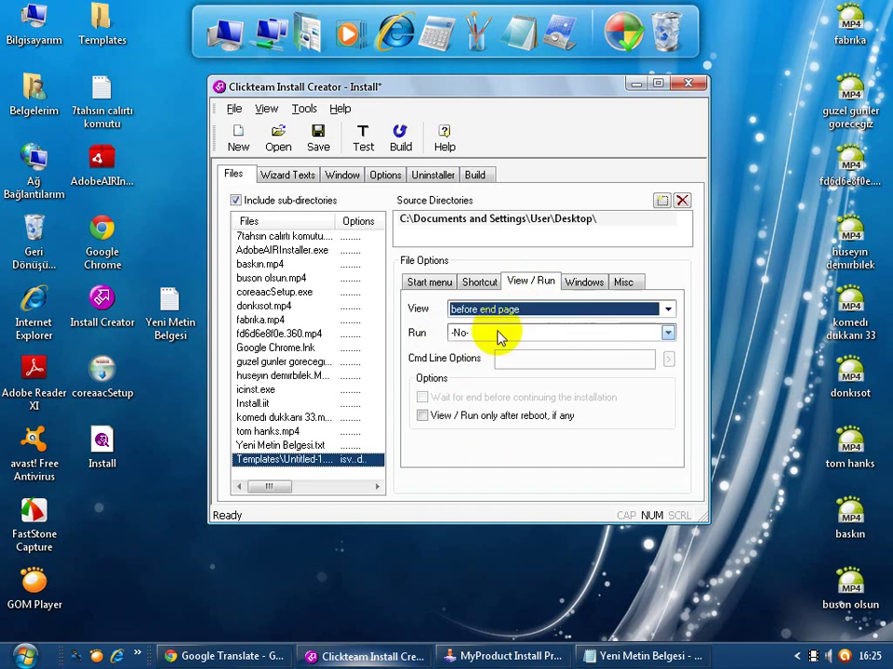
{"action": "left_click", "coordinate": [499, 333]}
{"action": "left_click", "coordinate": [499, 396]}
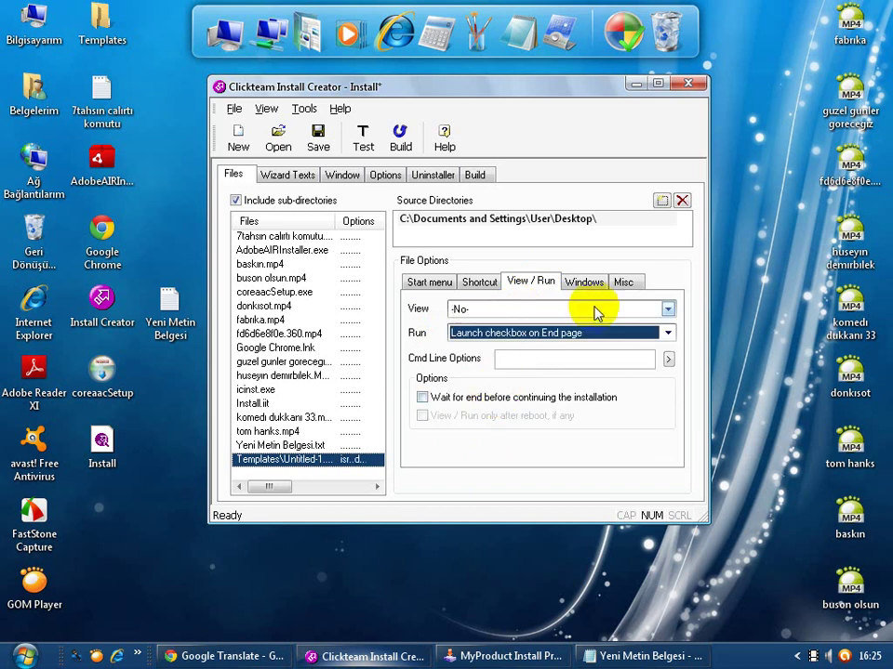
Set the Templates file's run command line options to the install directory (#InstallDir#) and enable "Wait for end before continuing the installation".
{"action": "left_click", "coordinate": [670, 361]}
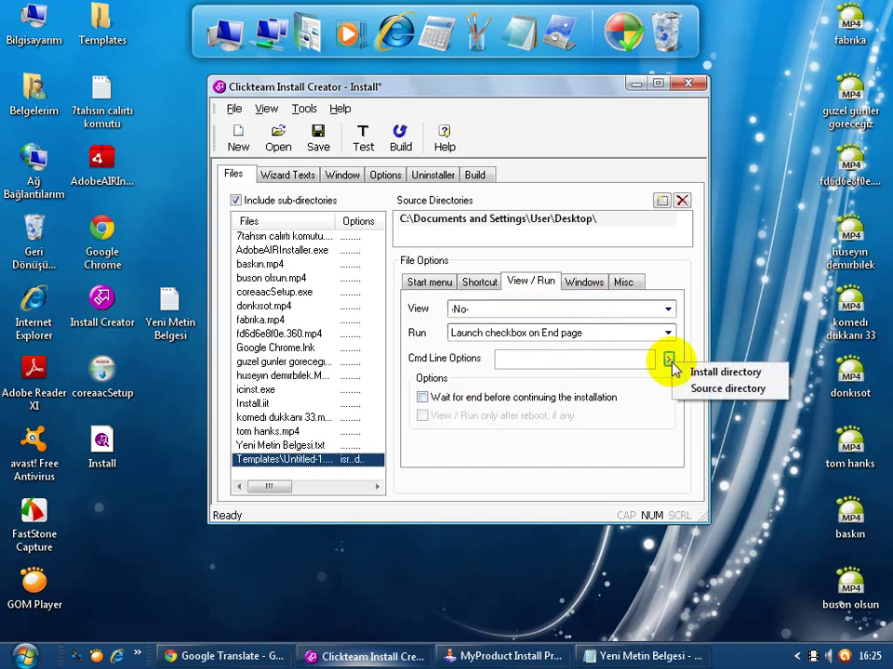
{"action": "left_click", "coordinate": [689, 373]}
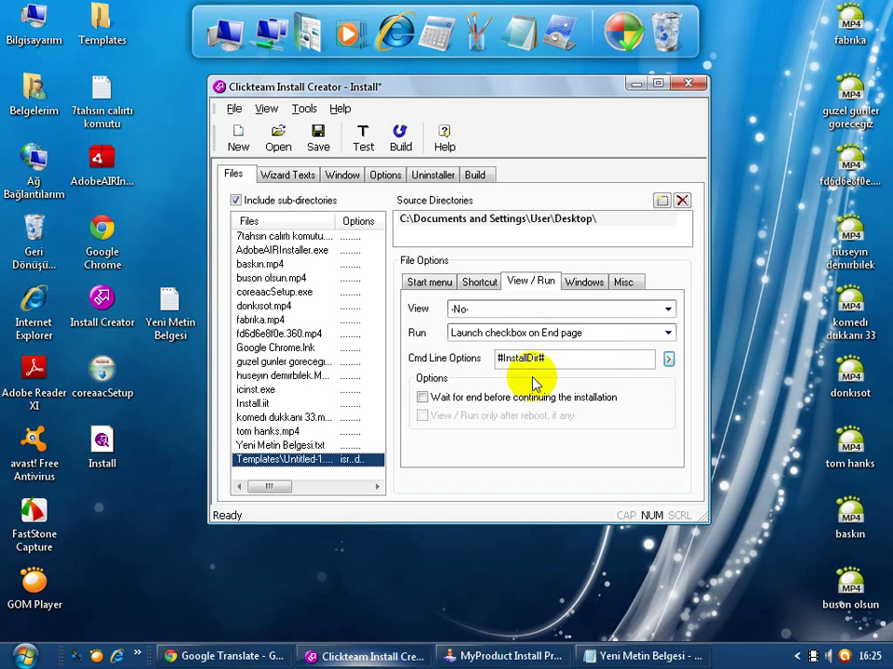
{"action": "left_click", "coordinate": [422, 397]}
Enable "Register OCX control, DLL, .REG file, .TLB file" and "Install as current screen saver" for the Templates file.
{"action": "left_click", "coordinate": [575, 282]}
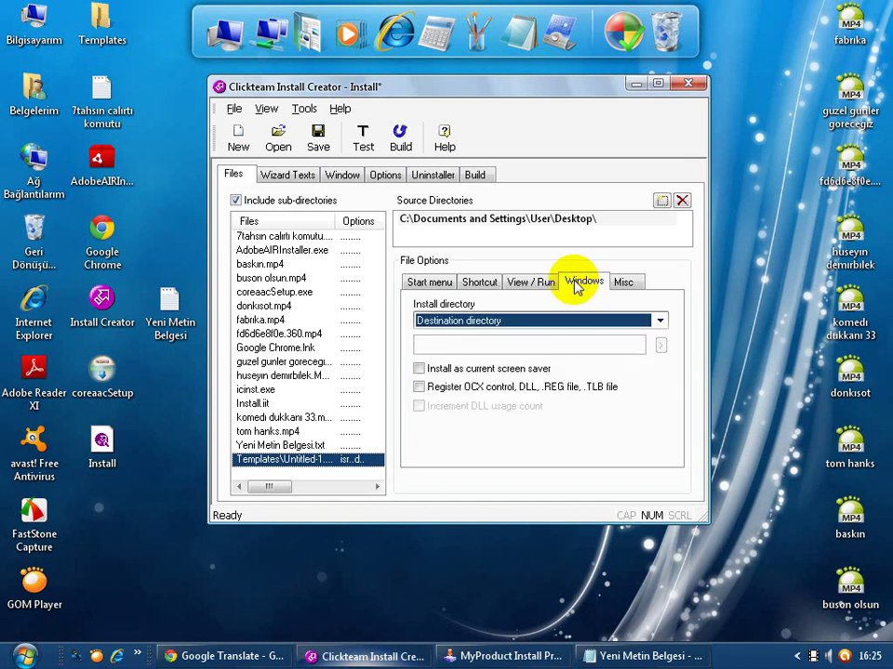
{"action": "left_click", "coordinate": [419, 387]}
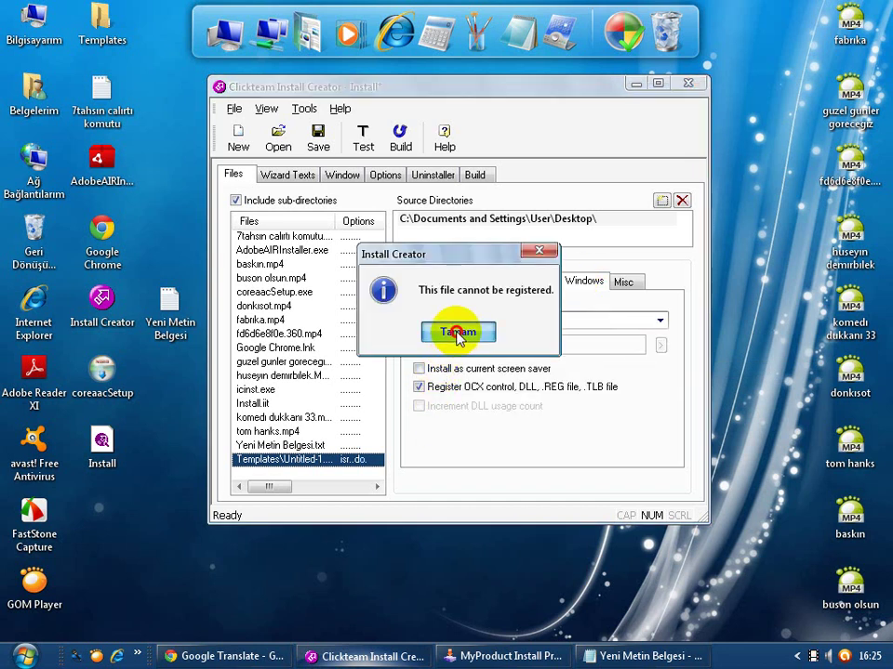
{"action": "left_click", "coordinate": [457, 331]}
{"action": "left_click", "coordinate": [420, 369]}
Set the Templates file to "Do not install this file", skip it if a file with the same name is already installed, and save the project.
{"action": "left_click", "coordinate": [623, 282]}
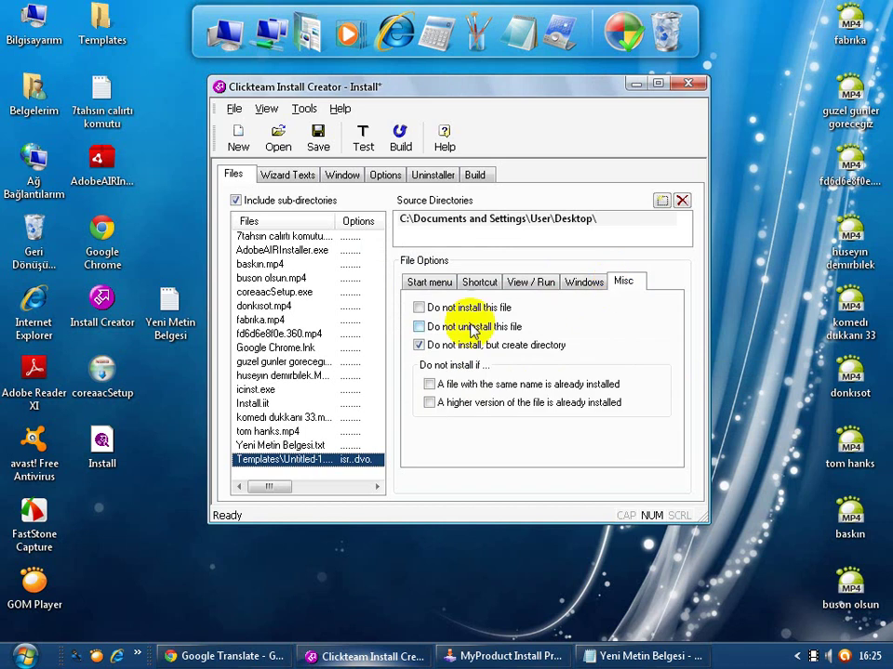
{"action": "left_click", "coordinate": [418, 307]}
{"action": "left_click", "coordinate": [428, 384]}
{"action": "left_click", "coordinate": [429, 403]}
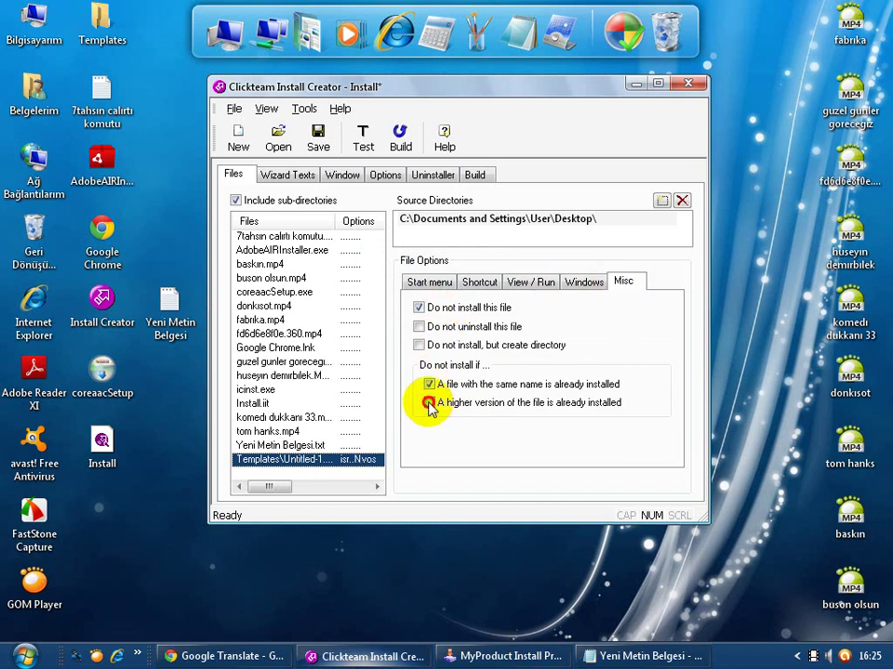
{"action": "left_click", "coordinate": [429, 384]}
{"action": "left_click", "coordinate": [429, 384]}
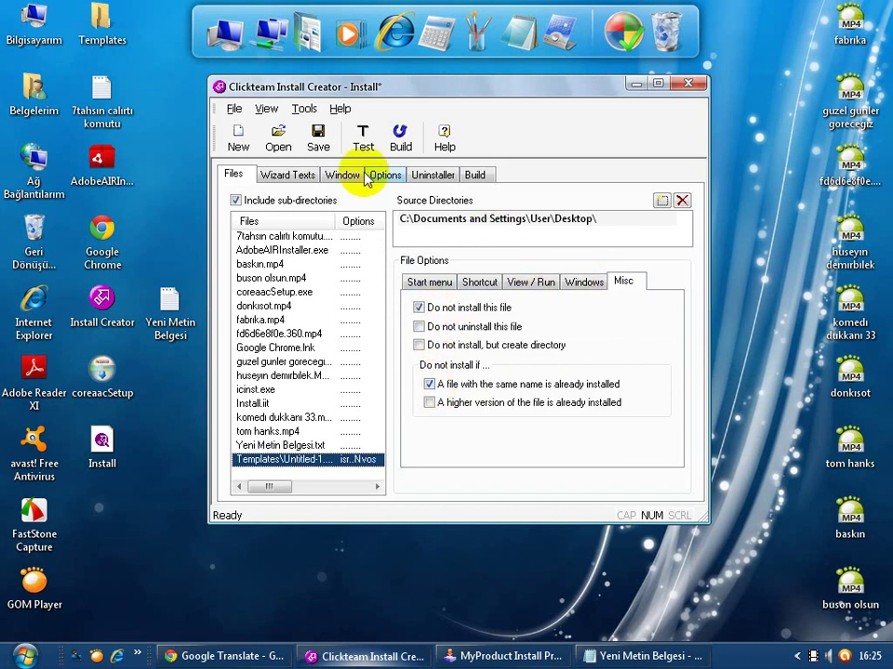
{"action": "left_click", "coordinate": [318, 141]}
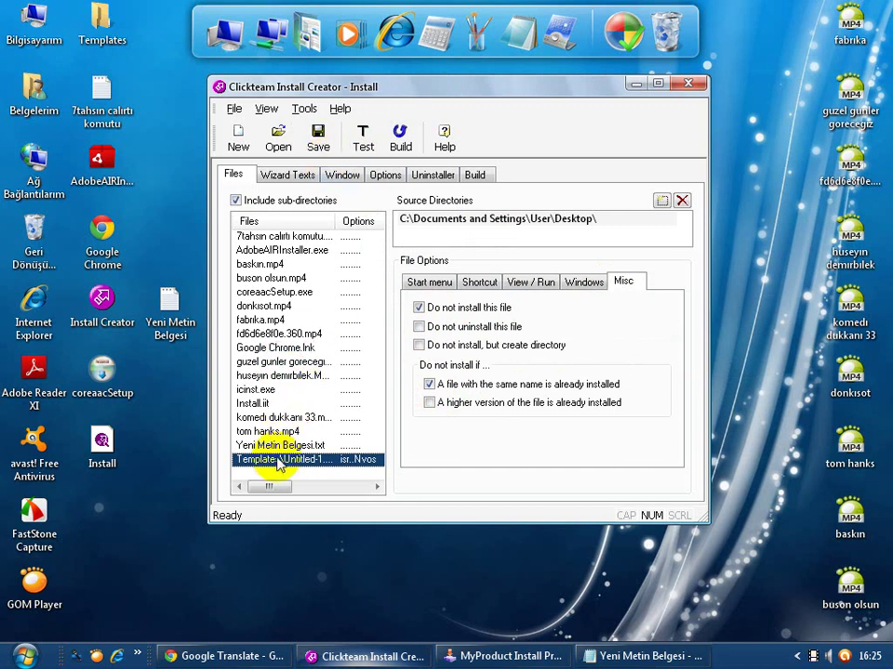
Review the installation directory settings, the window settings, and the Left Column and Top Row options of the wizard's Presentation page.
{"action": "left_click", "coordinate": [449, 223]}
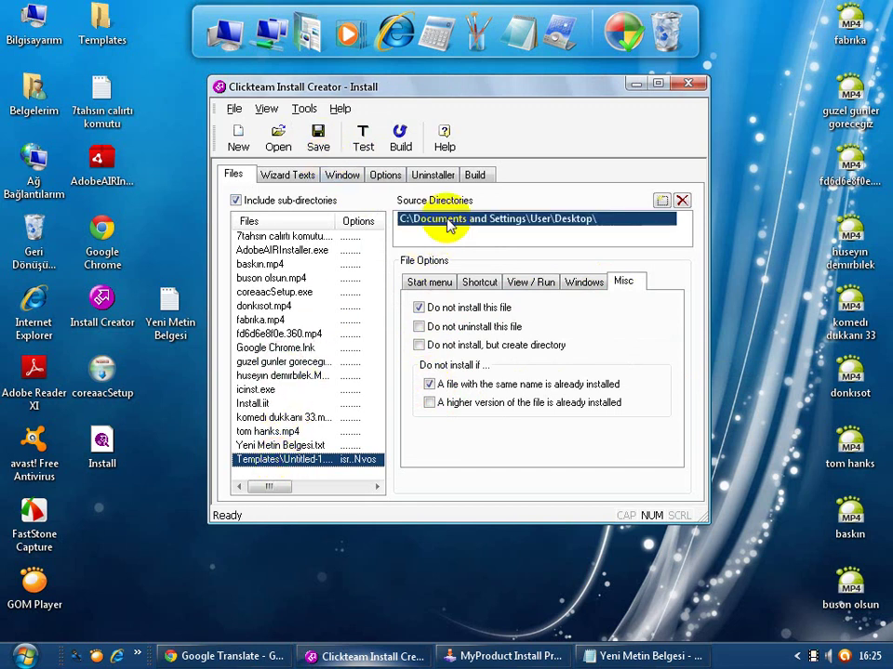
{"action": "left_click", "coordinate": [307, 202]}
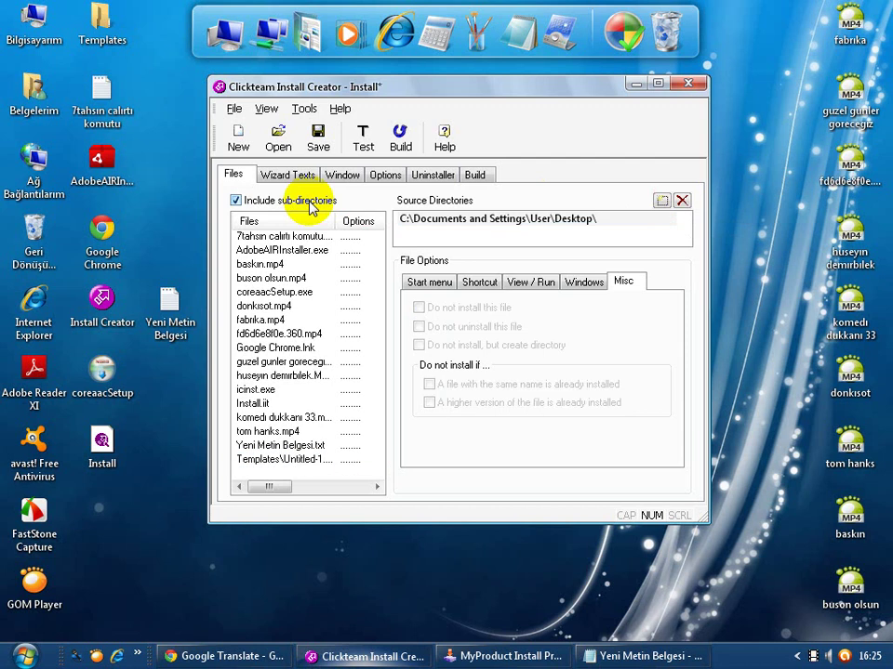
{"action": "left_click", "coordinate": [381, 177]}
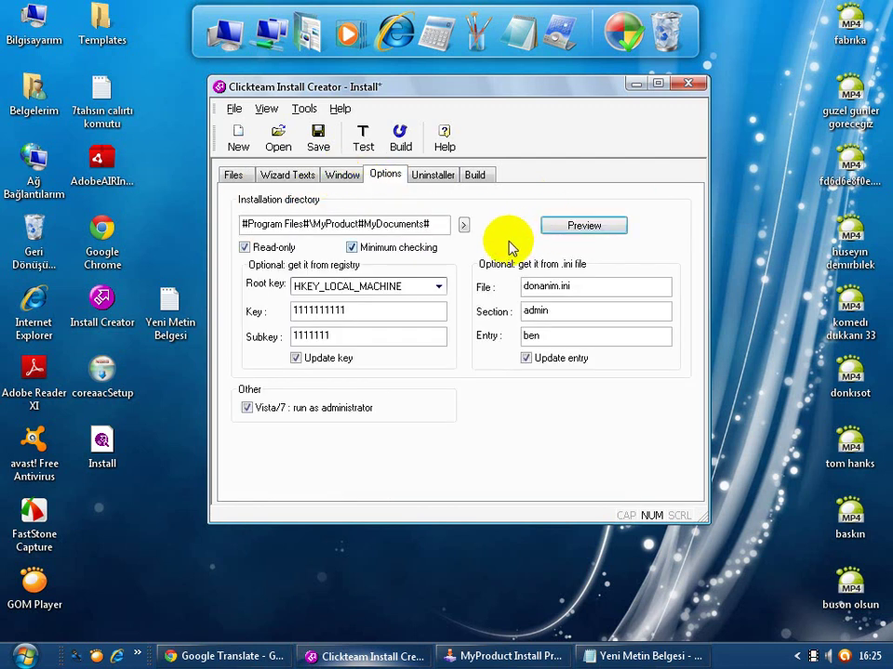
{"action": "left_click", "coordinate": [331, 182]}
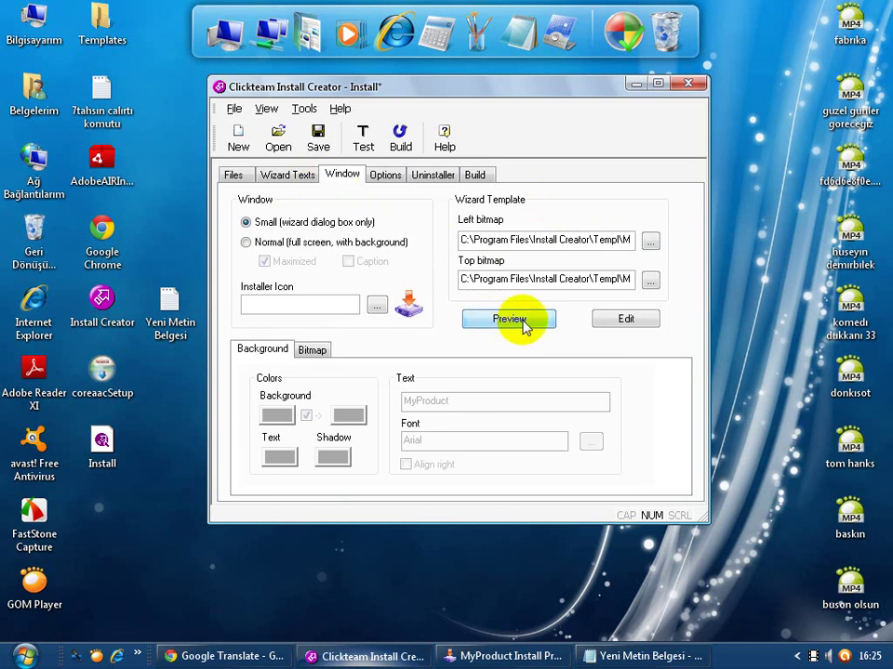
{"action": "left_click", "coordinate": [609, 321]}
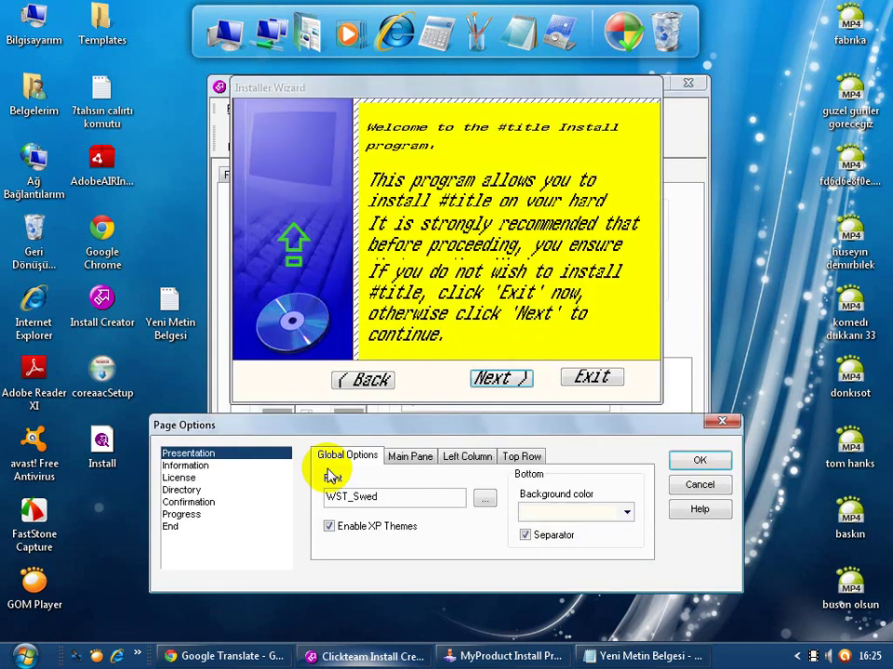
{"action": "left_click", "coordinate": [479, 456]}
{"action": "left_click", "coordinate": [518, 456]}
{"action": "left_click", "coordinate": [702, 461]}
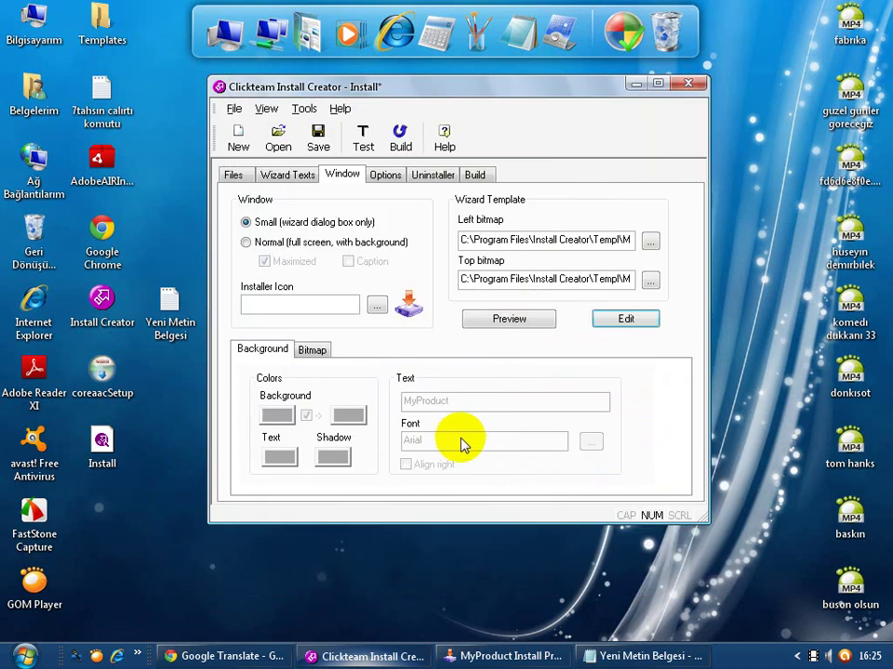
{"action": "left_click", "coordinate": [377, 305]}
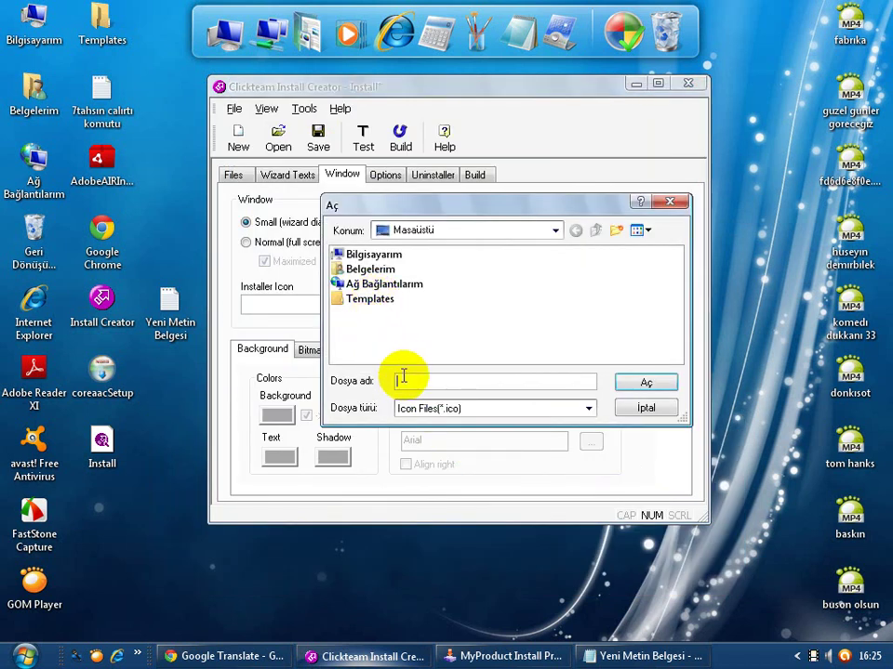
{"action": "left_click", "coordinate": [413, 408]}
{"action": "left_click", "coordinate": [423, 416]}
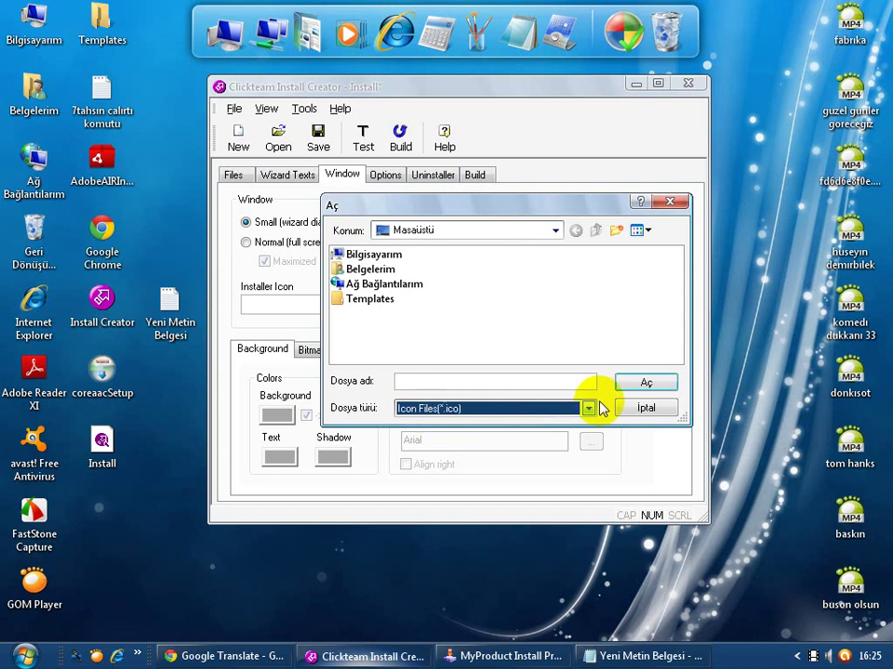
{"action": "left_click", "coordinate": [632, 411]}
Set the installer window to Normal (full screen, with background) and check the main pane options of the wizard's Information page.
{"action": "left_click", "coordinate": [261, 242]}
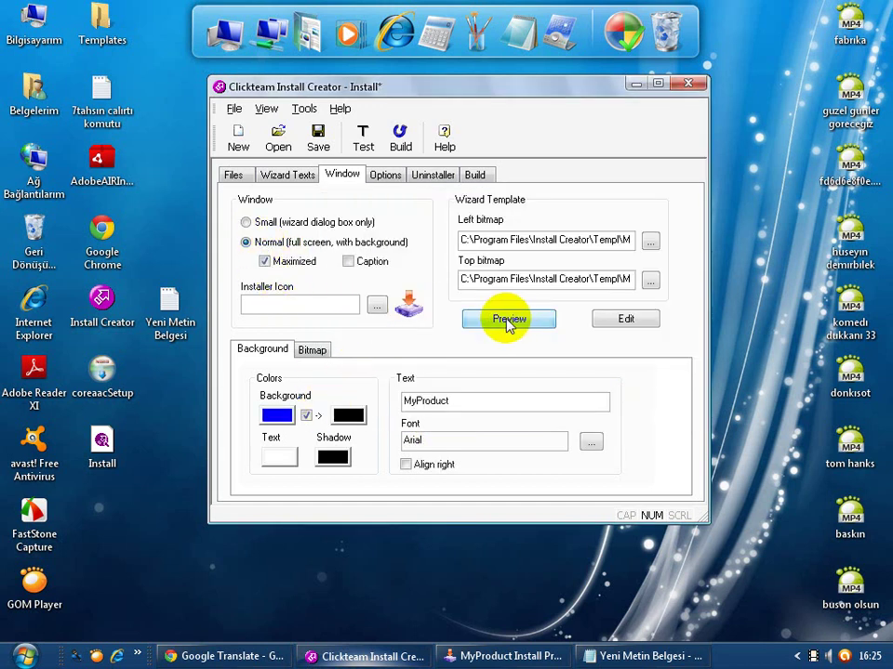
{"action": "left_click", "coordinate": [626, 319]}
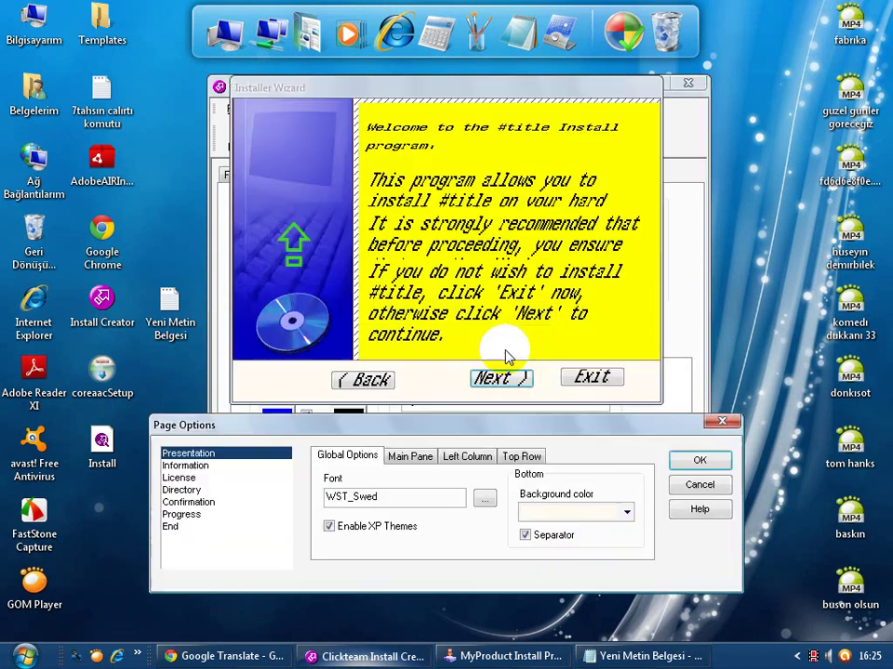
{"action": "left_click", "coordinate": [214, 465]}
{"action": "left_click", "coordinate": [405, 458]}
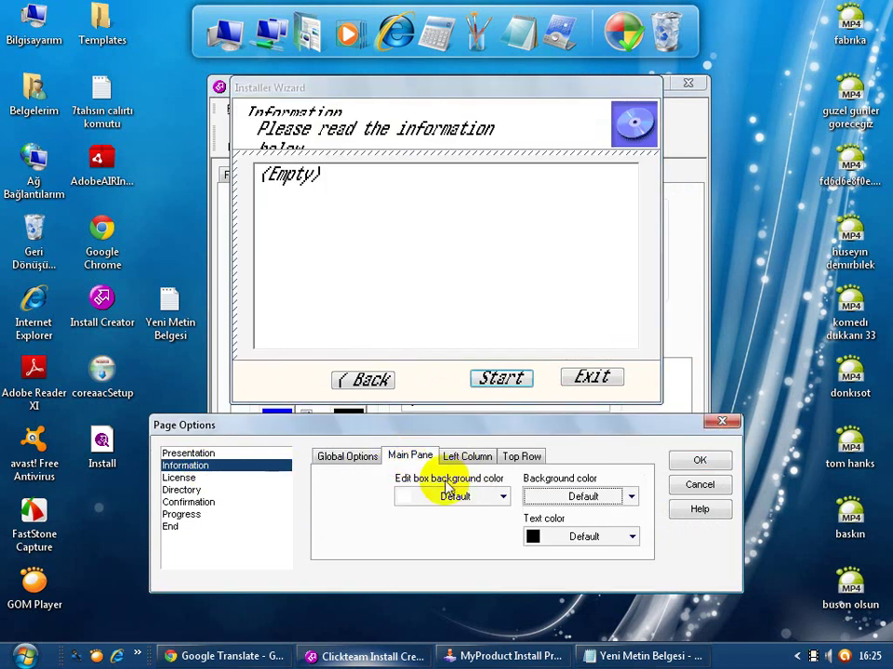
{"action": "left_click", "coordinate": [677, 461]}
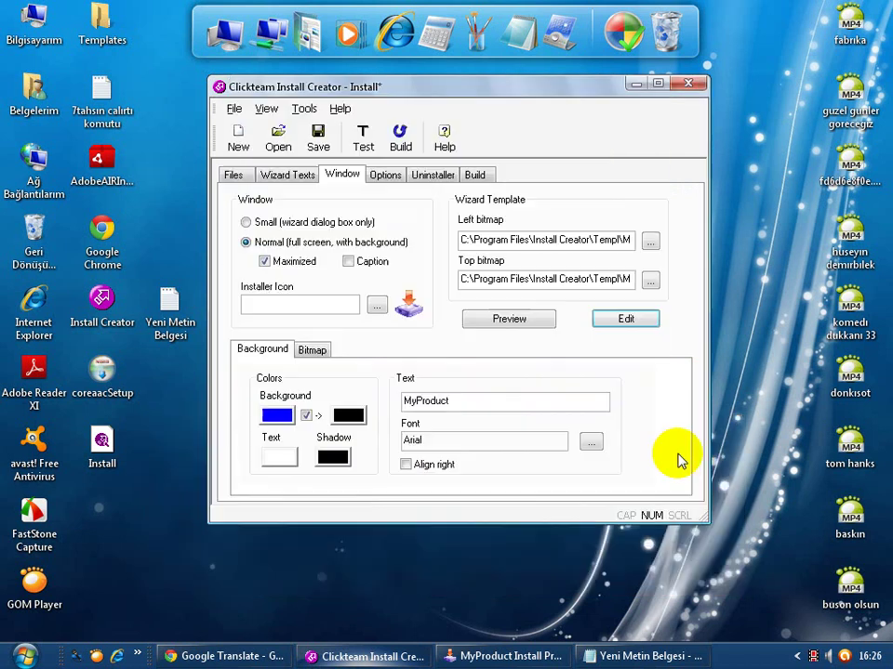
Start a new project, saving the changes to Install, and close Install Creator.
{"action": "left_click", "coordinate": [238, 147]}
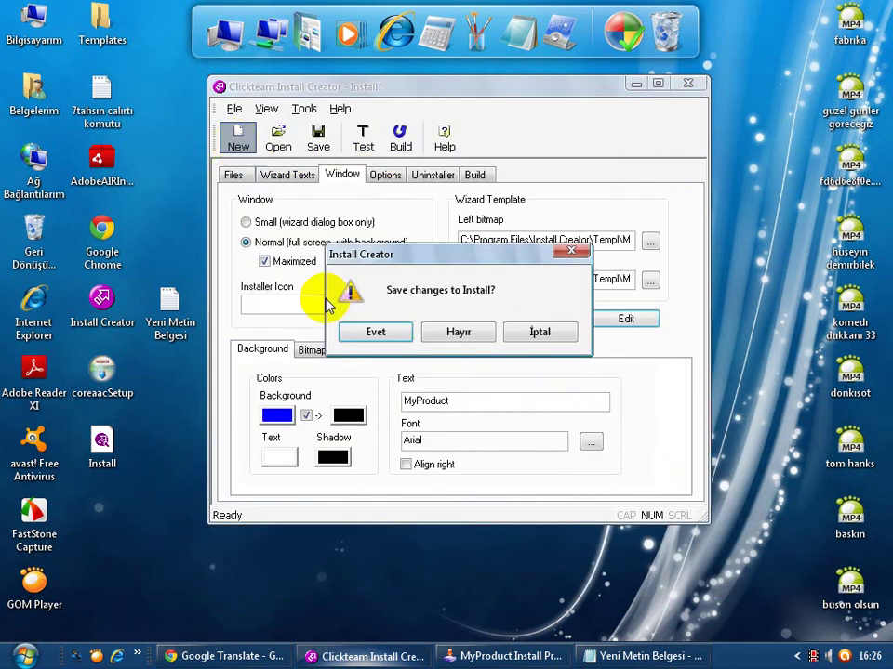
{"action": "left_click", "coordinate": [377, 332]}
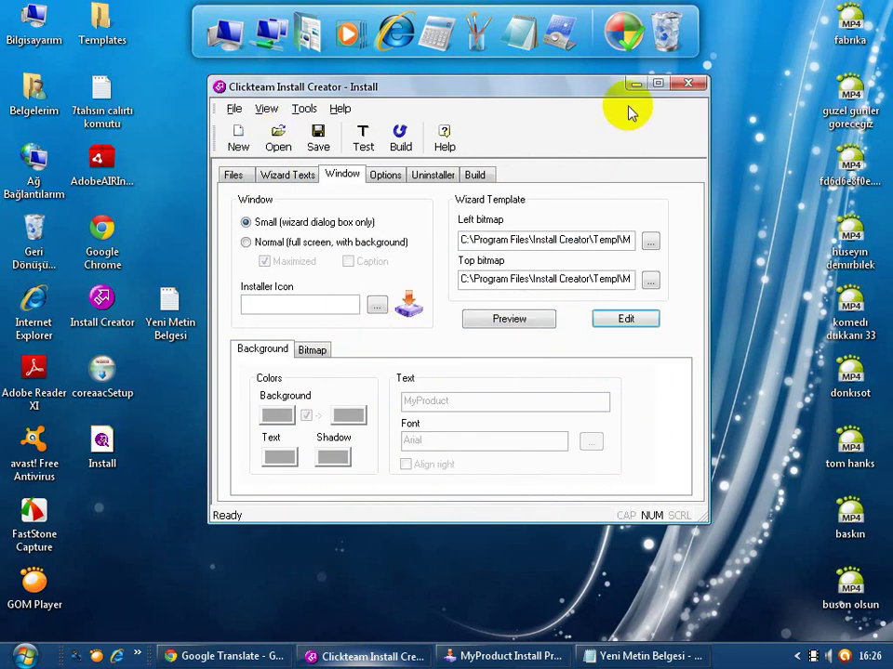
{"action": "left_click", "coordinate": [689, 83]}
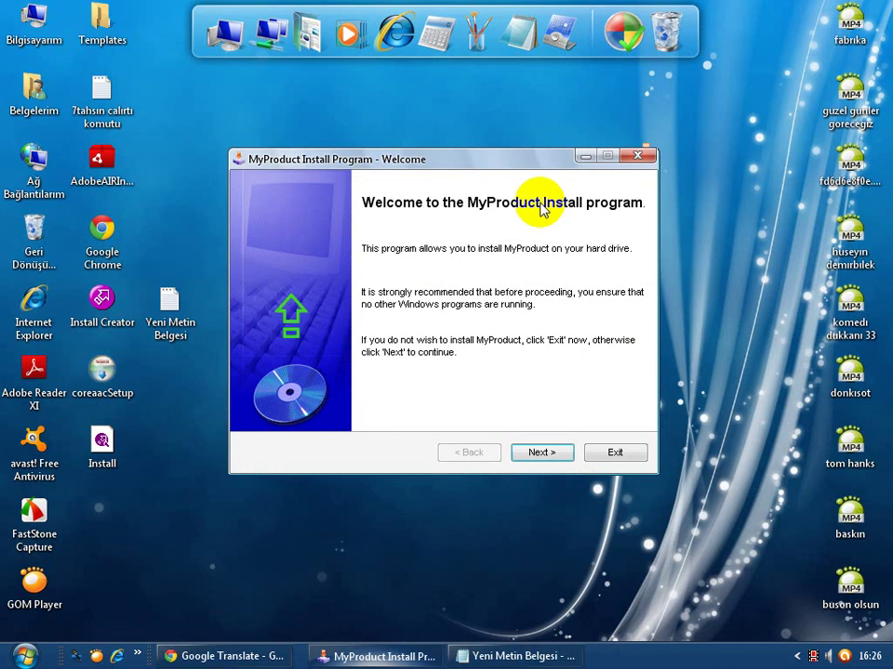
Exit the MyProduct install program without completing the installation.
{"action": "left_click", "coordinate": [564, 455]}
{"action": "left_click", "coordinate": [428, 375]}
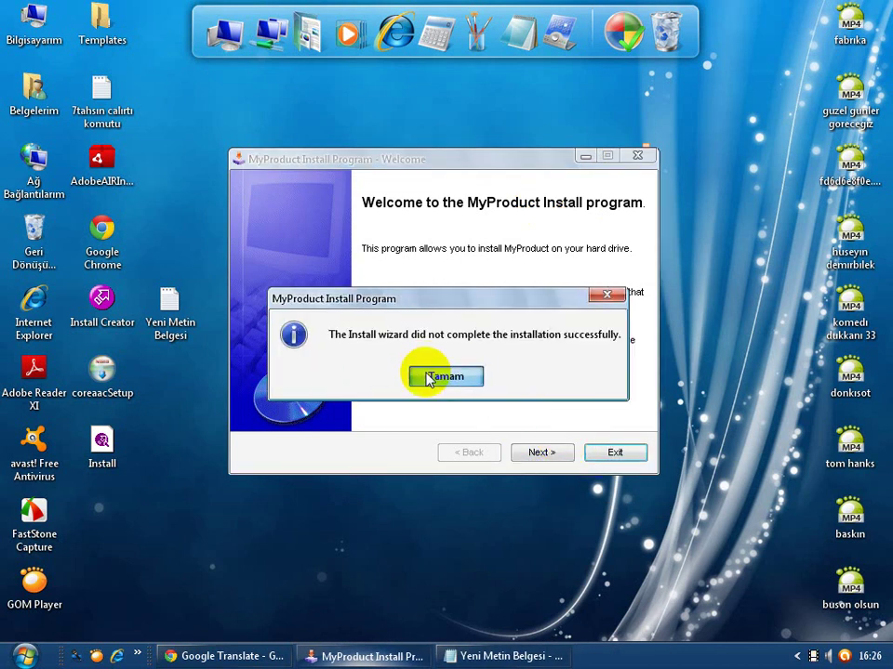
{"action": "left_click", "coordinate": [614, 452]}
Refresh the desktop and close the reopened Install project.
{"action": "right_click", "coordinate": [392, 254]}
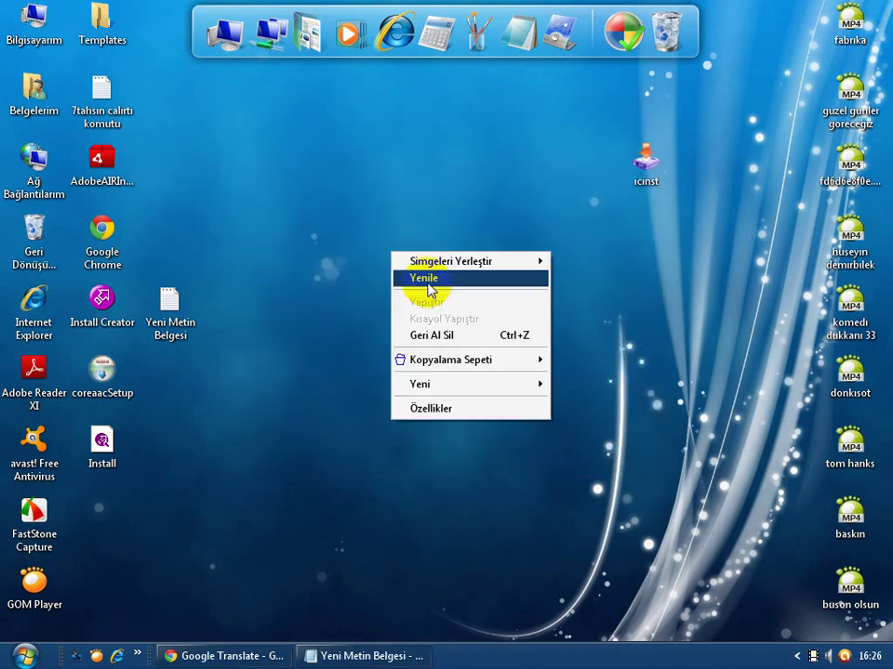
{"action": "left_click", "coordinate": [425, 279]}
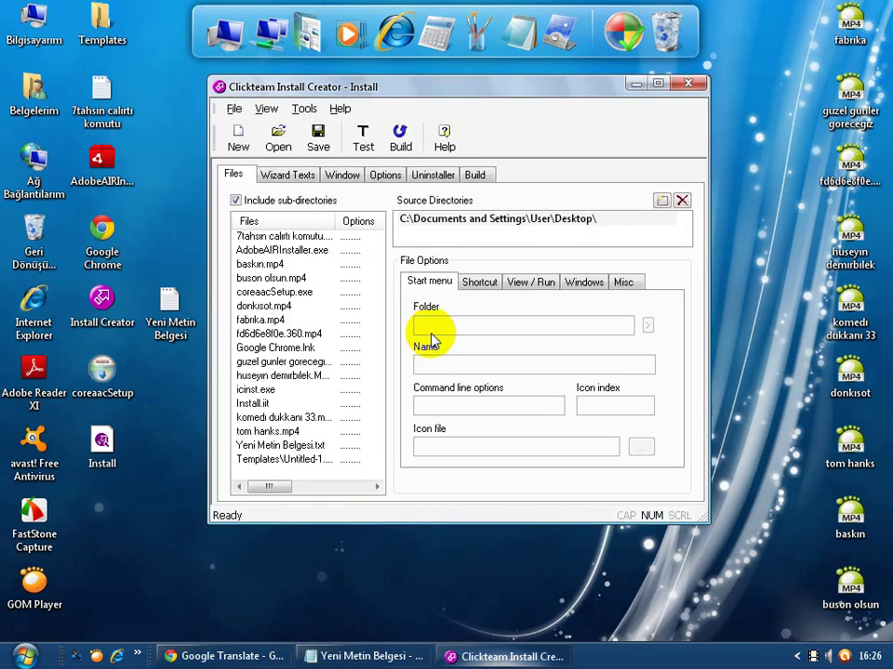
{"action": "left_click", "coordinate": [688, 84]}
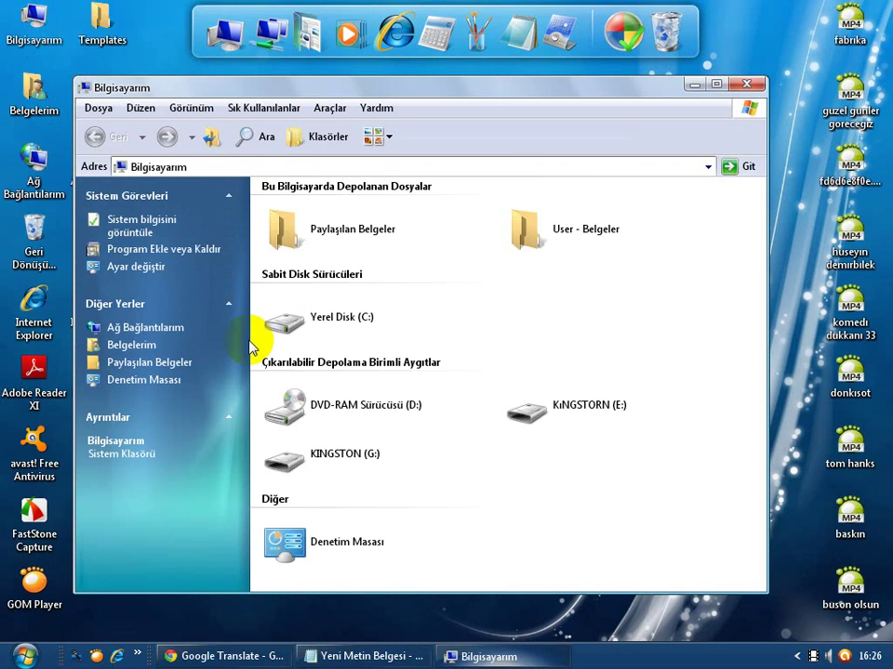
Switch to Windows Explorer and look through the Program Files and WINDOWS folders on drive C.
{"action": "double_click", "coordinate": [363, 315]}
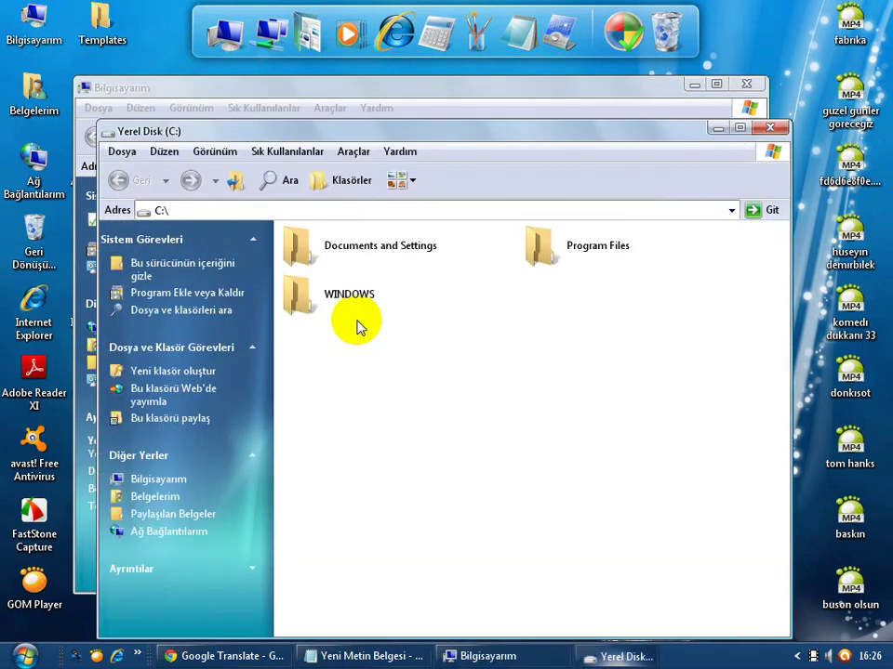
{"action": "double_click", "coordinate": [530, 249]}
{"action": "scroll", "coordinate": [435, 304], "scroll_direction": "down", "scroll_amount": 3}
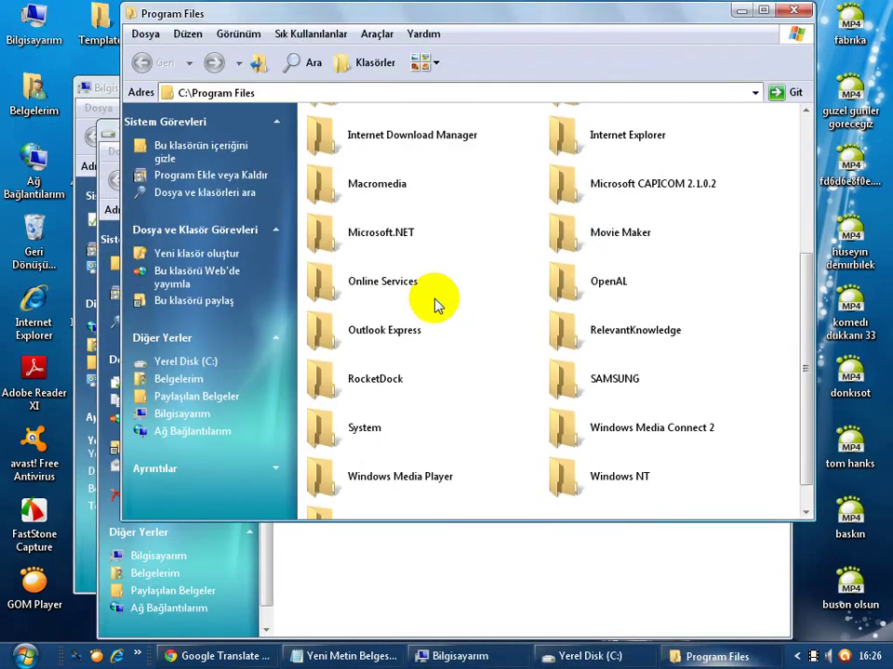
{"action": "scroll", "coordinate": [437, 304], "scroll_direction": "down", "scroll_amount": 1}
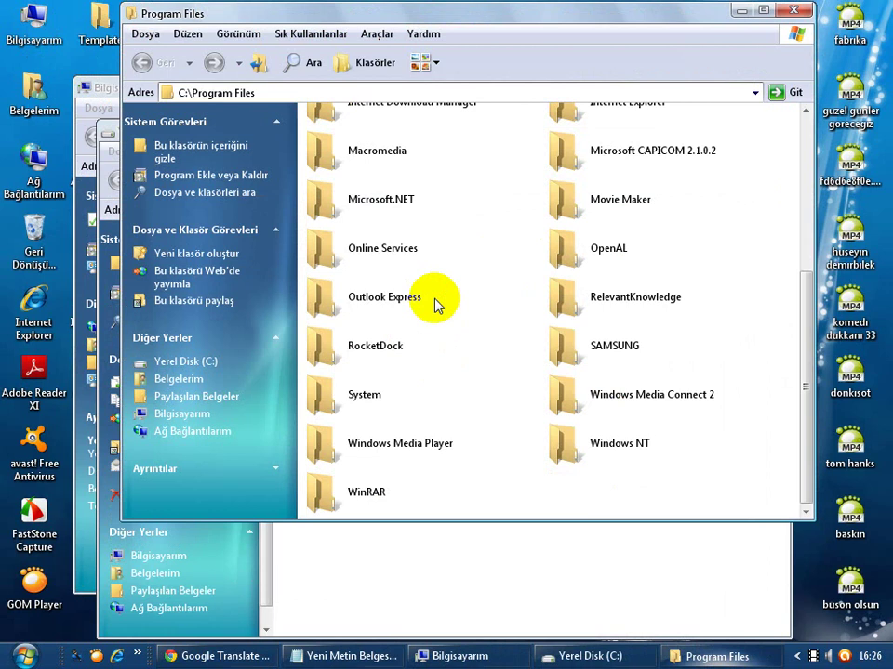
{"action": "scroll", "coordinate": [435, 304], "scroll_direction": "up", "scroll_amount": 5}
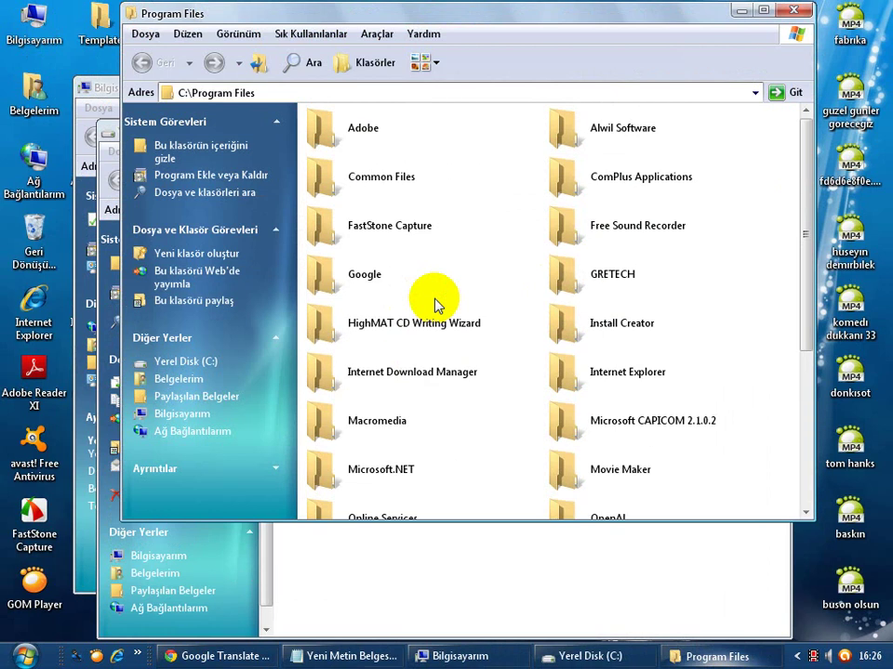
{"action": "left_click", "coordinate": [797, 15]}
{"action": "double_click", "coordinate": [340, 290]}
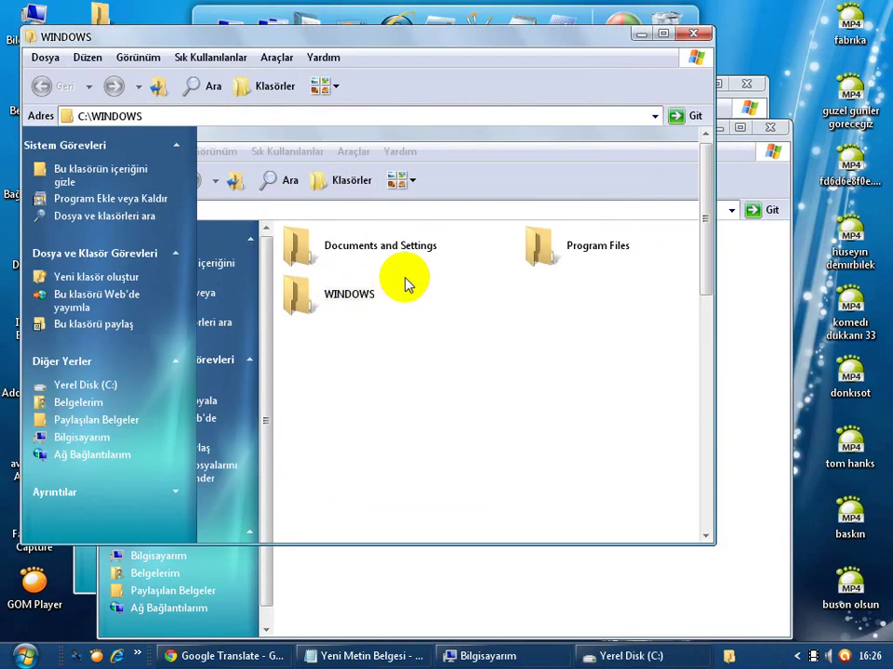
{"action": "left_click", "coordinate": [692, 34]}
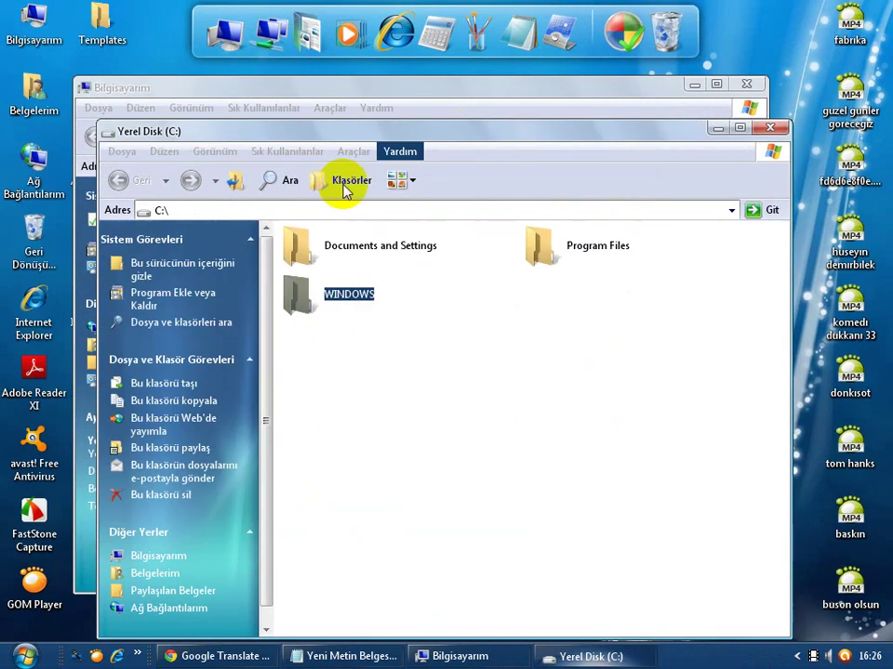
Open the User folder inside Documents and Settings on drive C to examine its contents.
{"action": "double_click", "coordinate": [309, 247]}
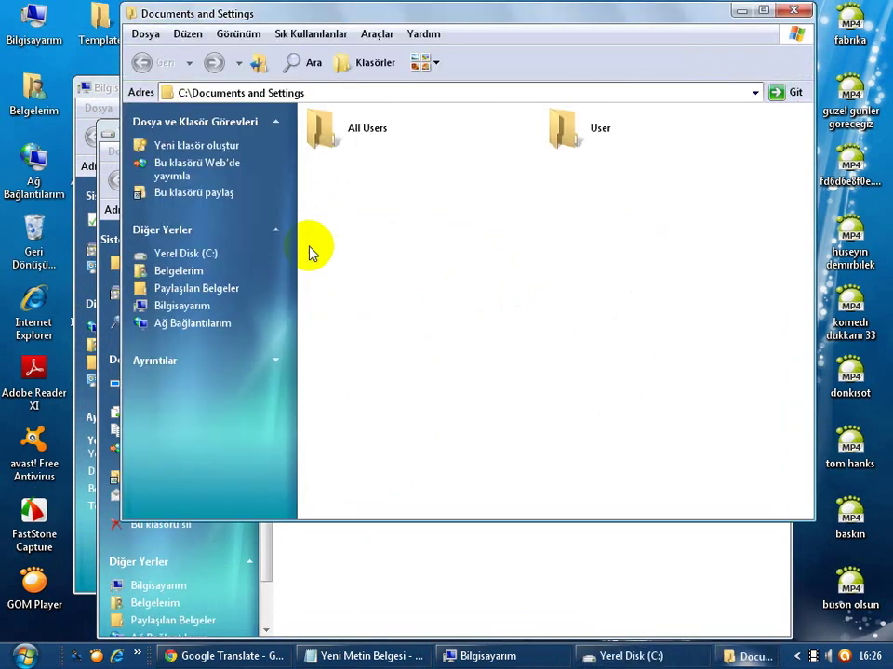
{"action": "left_click", "coordinate": [612, 132]}
{"action": "double_click", "coordinate": [611, 132]}
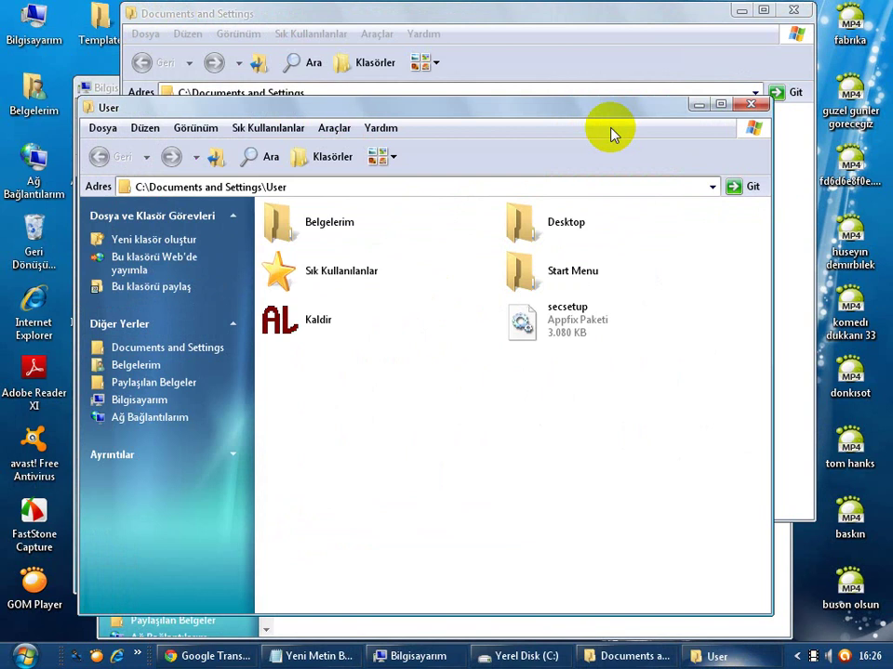
Try to open the Kaldir and secsetup files in the User folder, accepting the web service lookup for a suitable program.
{"action": "double_click", "coordinate": [300, 330]}
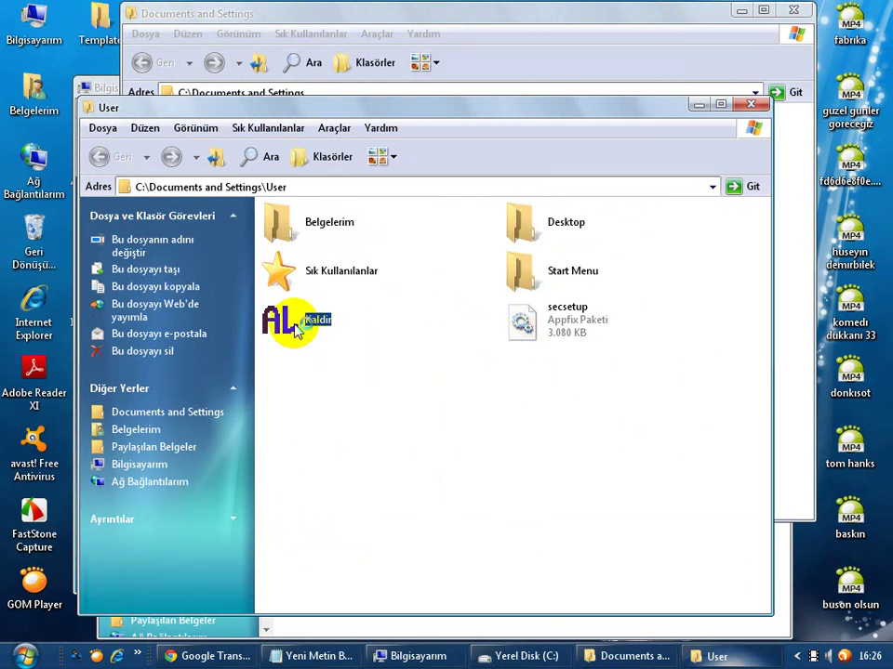
{"action": "left_click", "coordinate": [349, 382]}
{"action": "double_click", "coordinate": [522, 315]}
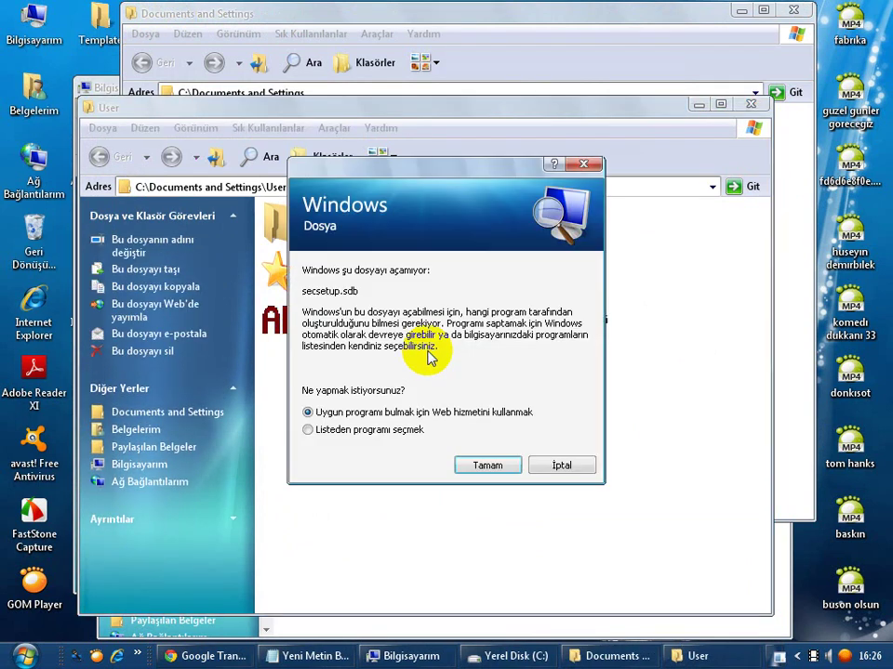
{"action": "left_click", "coordinate": [478, 465]}
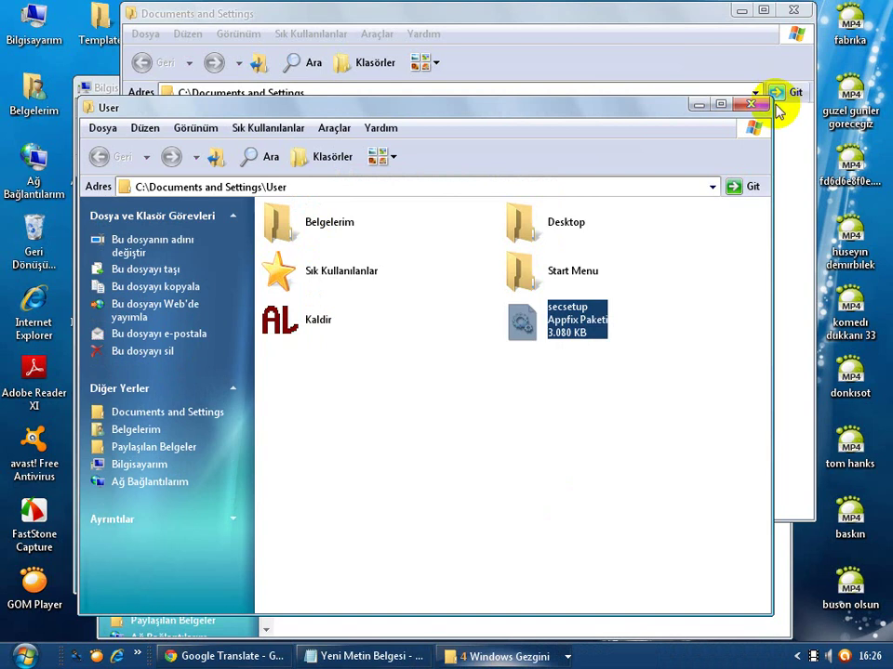
Open the Install project from the User folder's Desktop subfolder and close the project window again.
{"action": "double_click", "coordinate": [563, 224]}
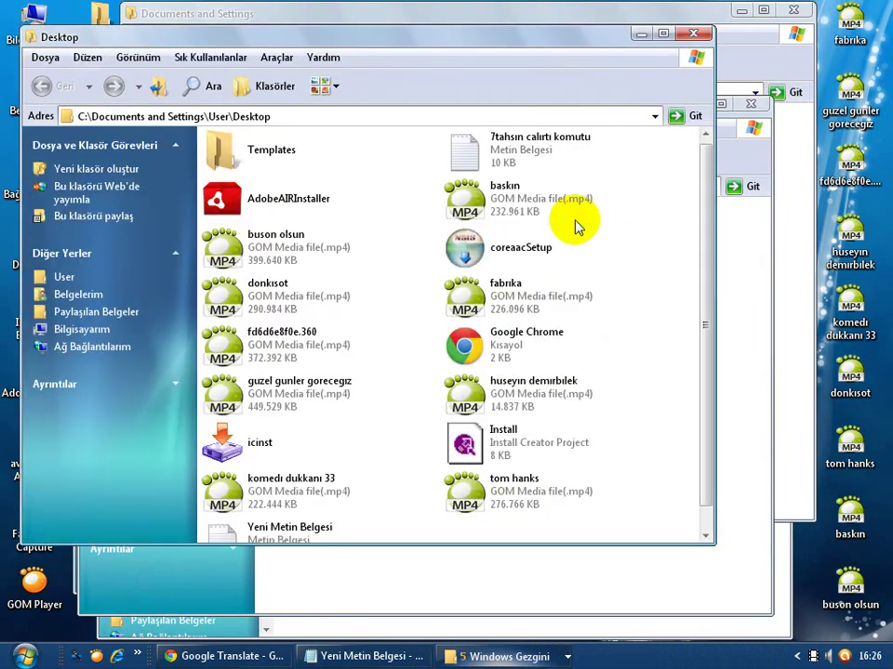
{"action": "scroll", "coordinate": [576, 228], "scroll_direction": "down", "scroll_amount": 1}
{"action": "left_click", "coordinate": [494, 421]}
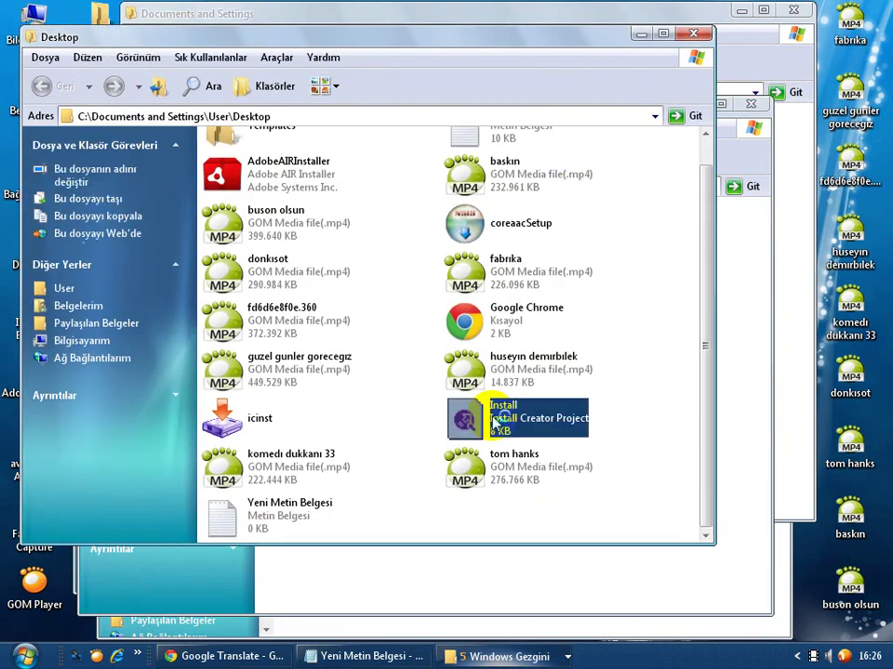
{"action": "double_click", "coordinate": [495, 420]}
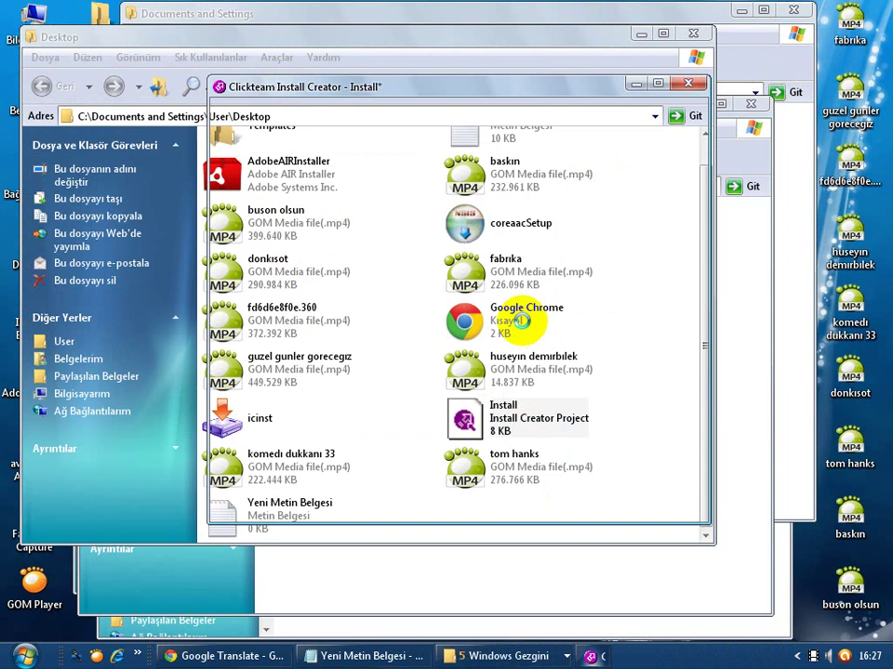
{"action": "left_click", "coordinate": [688, 84]}
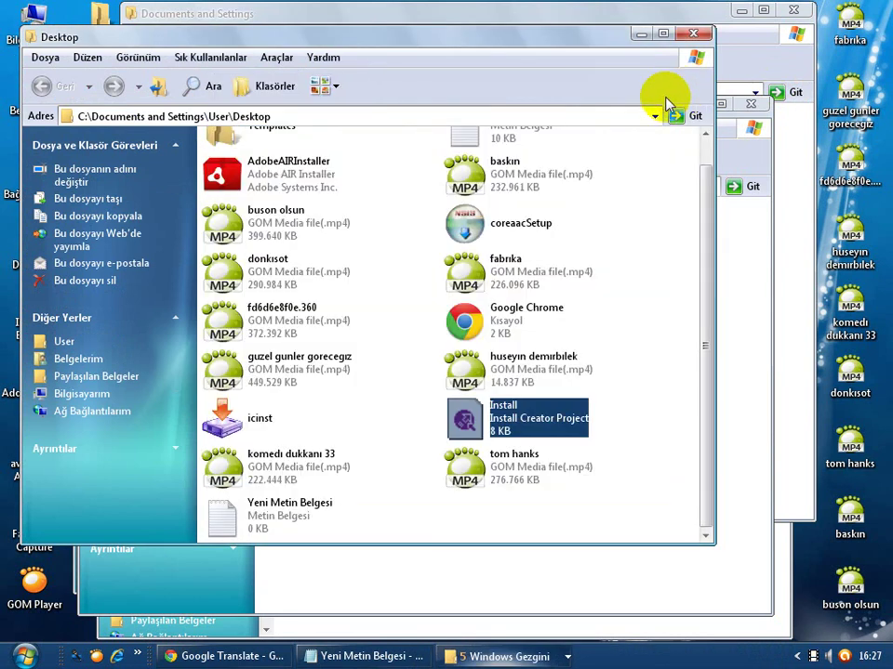
Close all the open folder windows to return to the desktop.
{"action": "left_click", "coordinate": [774, 86]}
{"action": "left_click", "coordinate": [750, 91]}
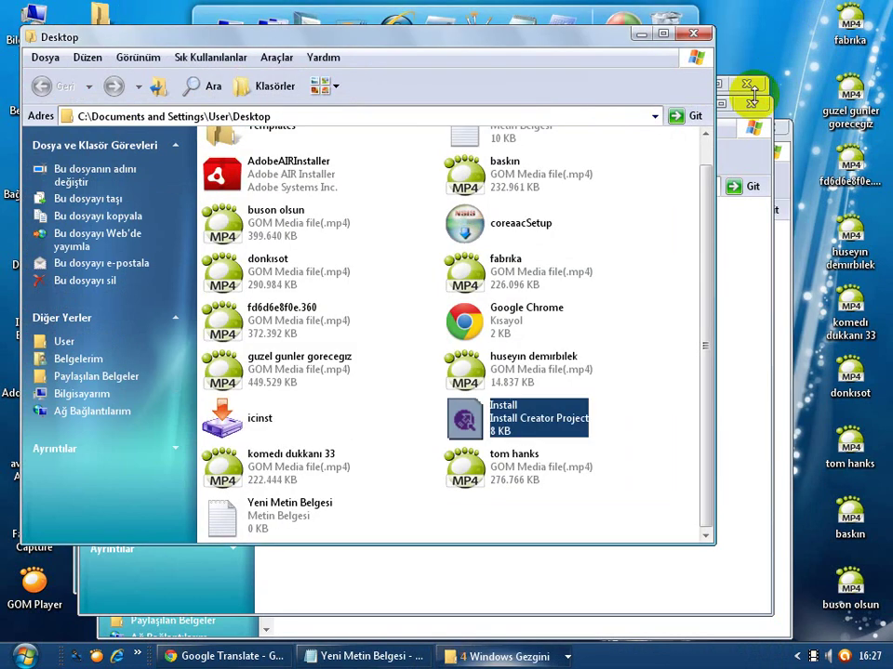
{"action": "left_click", "coordinate": [693, 34]}
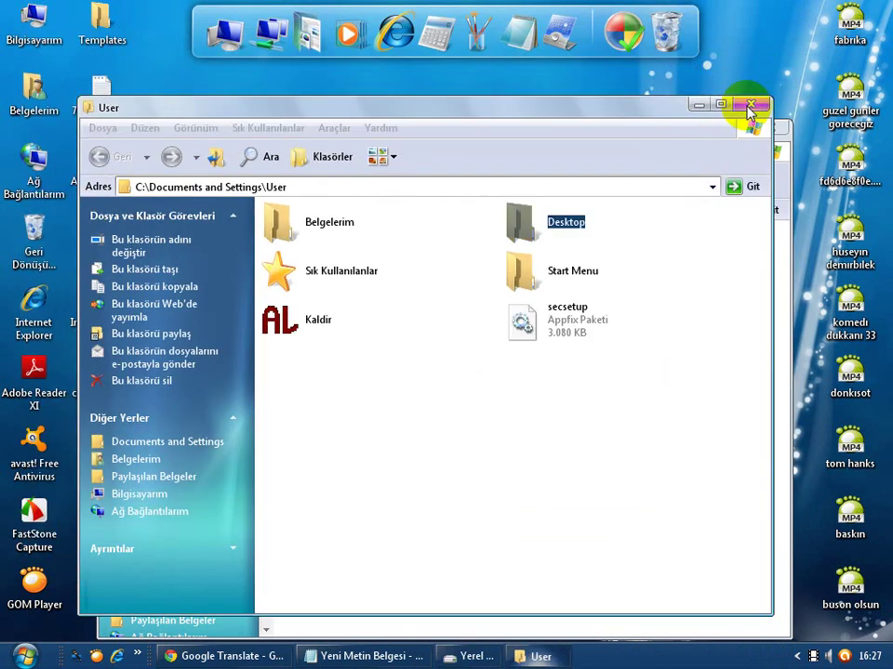
{"action": "left_click", "coordinate": [749, 106]}
{"action": "left_click", "coordinate": [773, 127]}
Refresh the desktop and move the Yeni Metin Belgesi file away from the other icons into the empty area.
{"action": "right_click", "coordinate": [289, 264]}
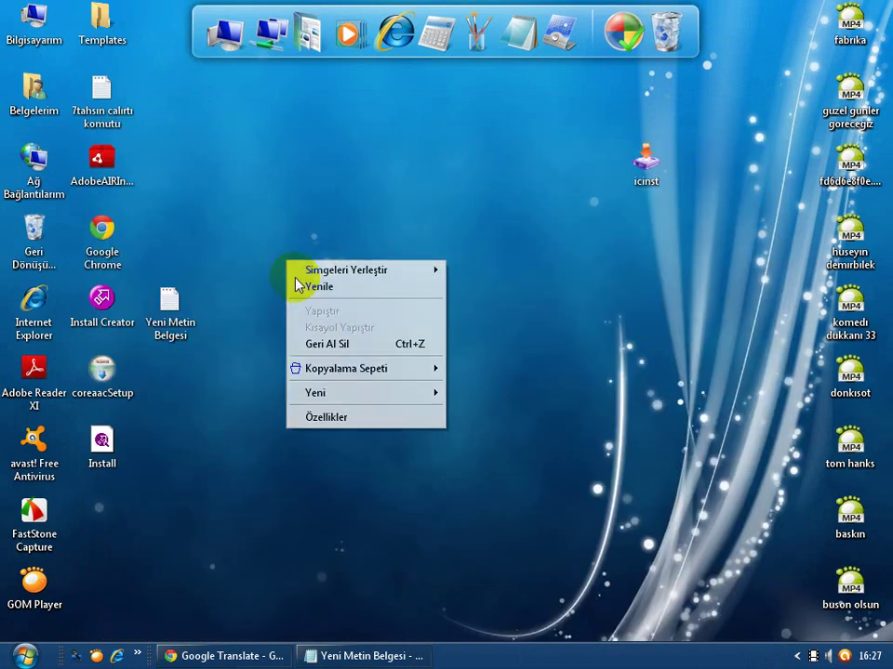
{"action": "left_click", "coordinate": [316, 287]}
{"action": "left_click_drag", "start_coordinate": [199, 312], "coordinate": [279, 172]}
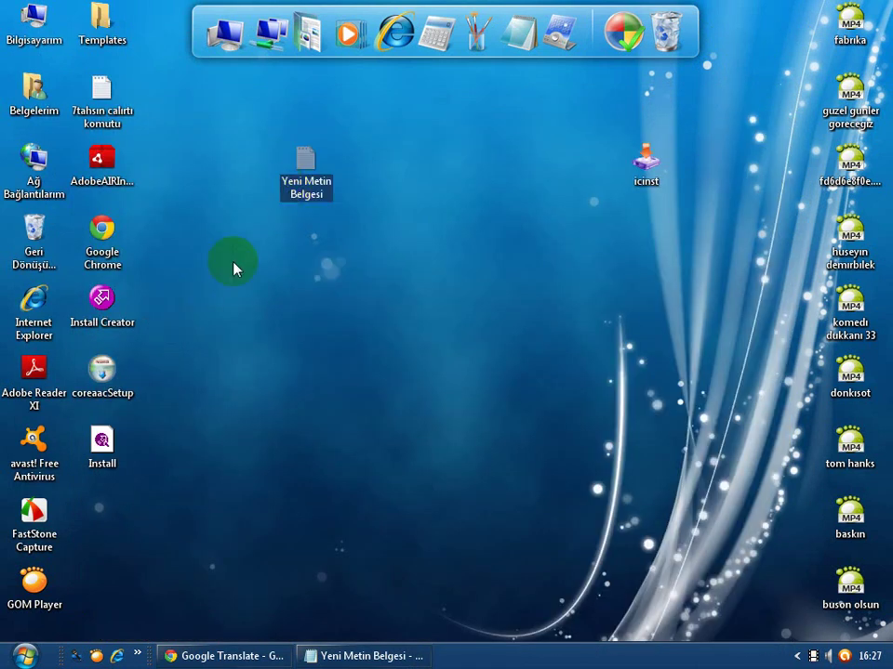
Switch to the already open Yeni Metin Belgesi text document in Notepad.
{"action": "left_click", "coordinate": [318, 655]}
{"action": "left_click", "coordinate": [316, 655]}
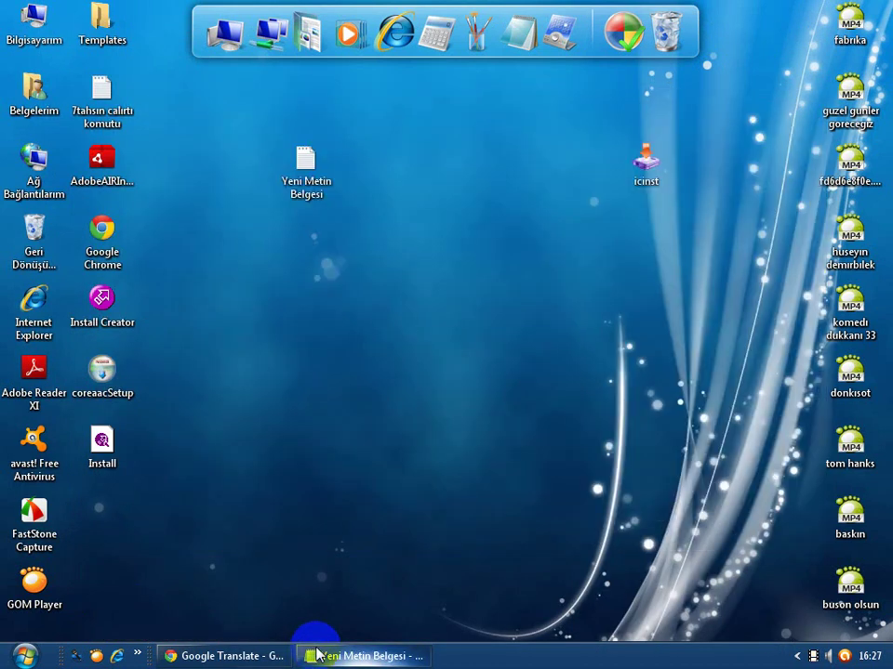